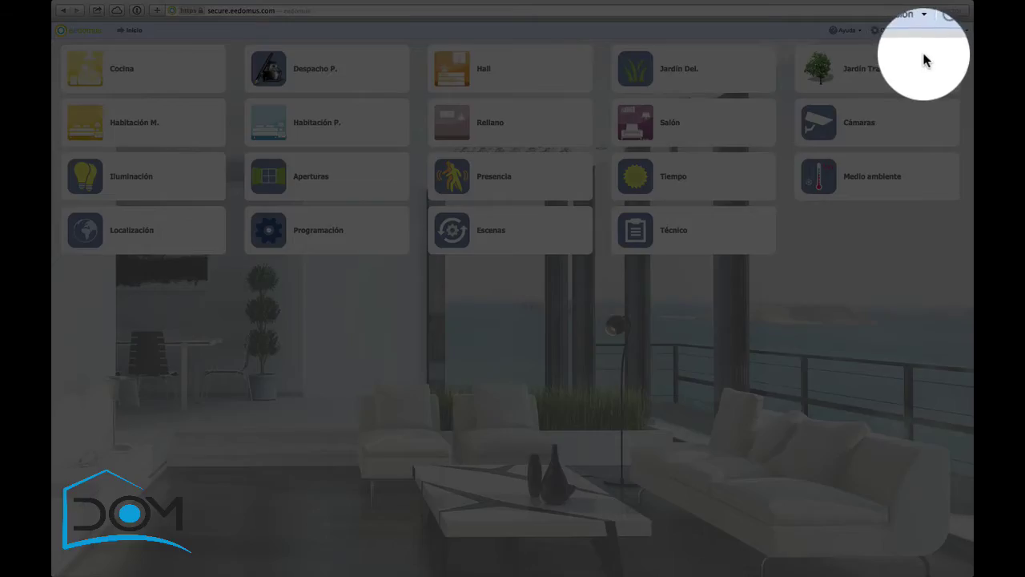
Step: Open the system configuration and examine the list of peripherals, from the Z-Wave devices to the cameras, EnOcean, HTTP and weather peripherals
left_click(913, 51)
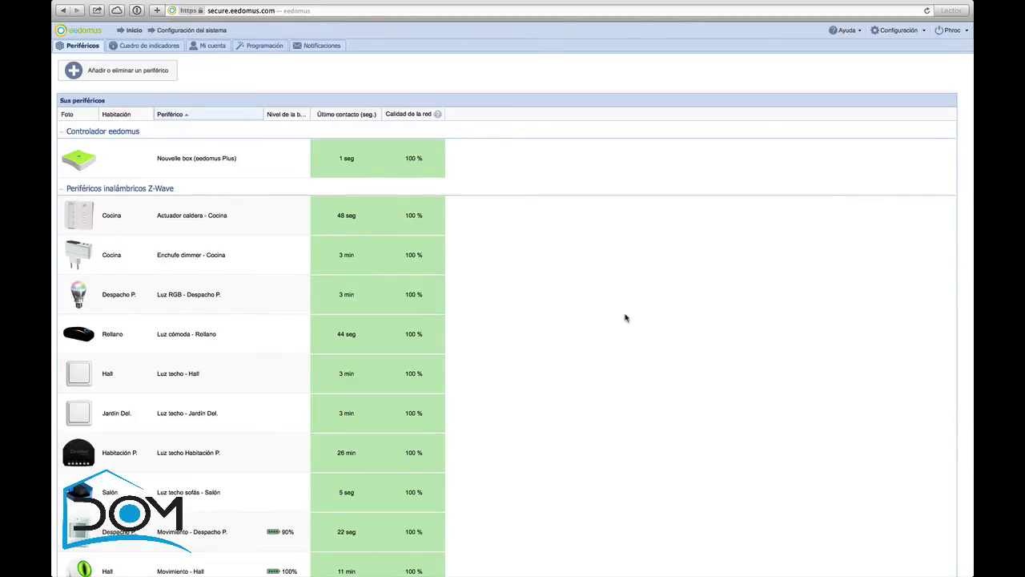
scroll(626, 318, "down", 2)
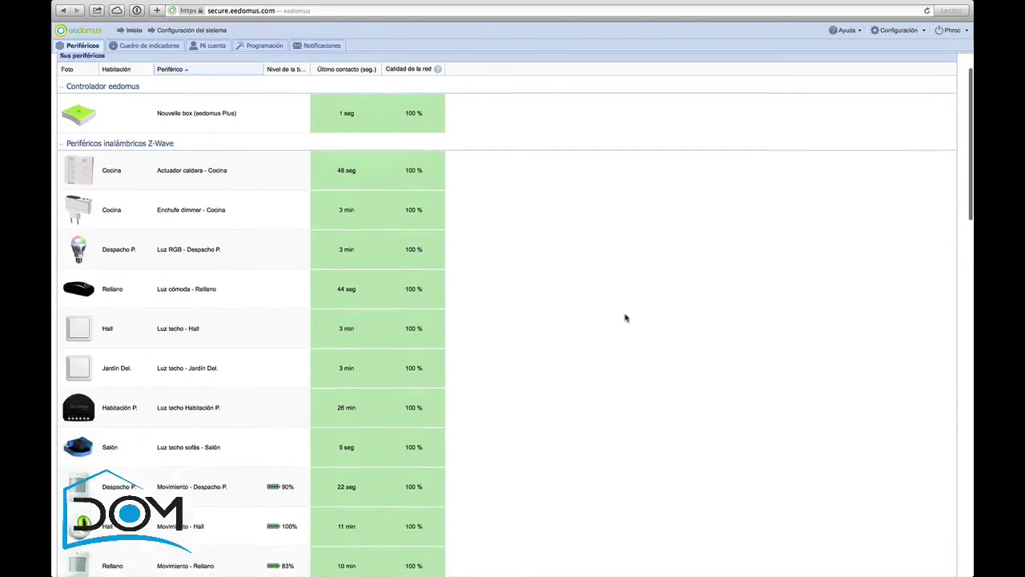
scroll(625, 318, "up", 2)
scroll(626, 318, "down", 10)
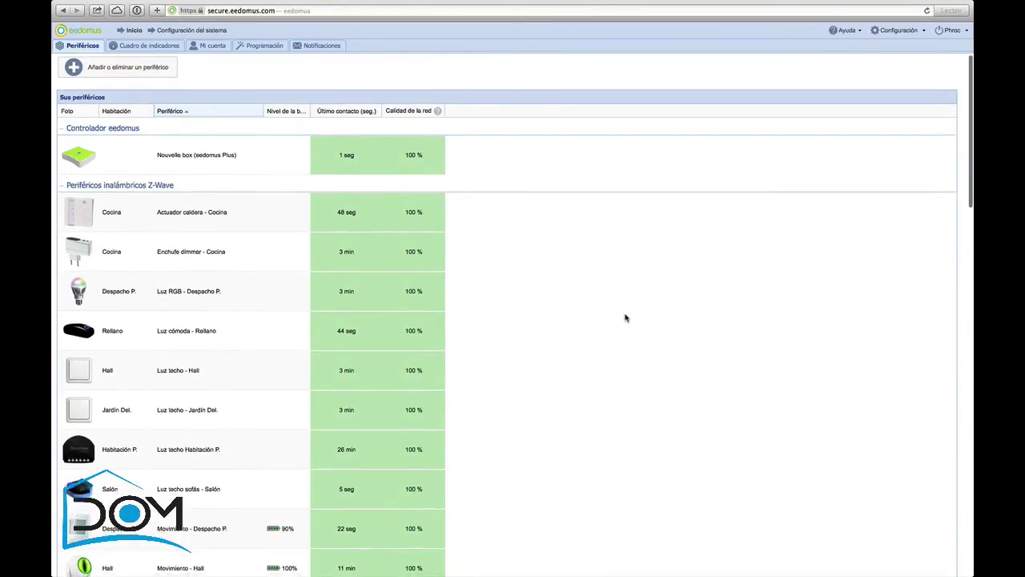
scroll(625, 318, "down", 8)
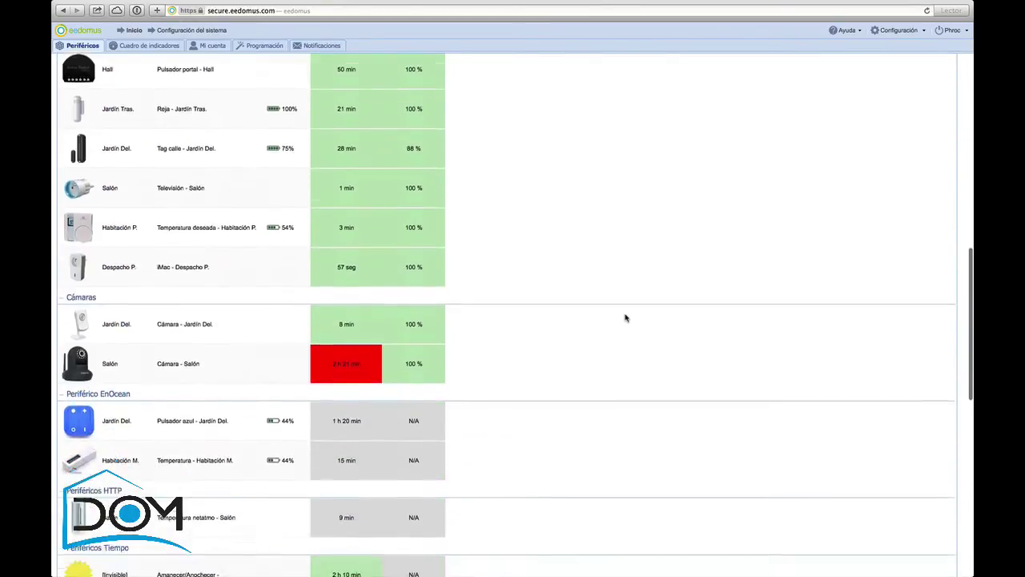
scroll(625, 318, "down", 2)
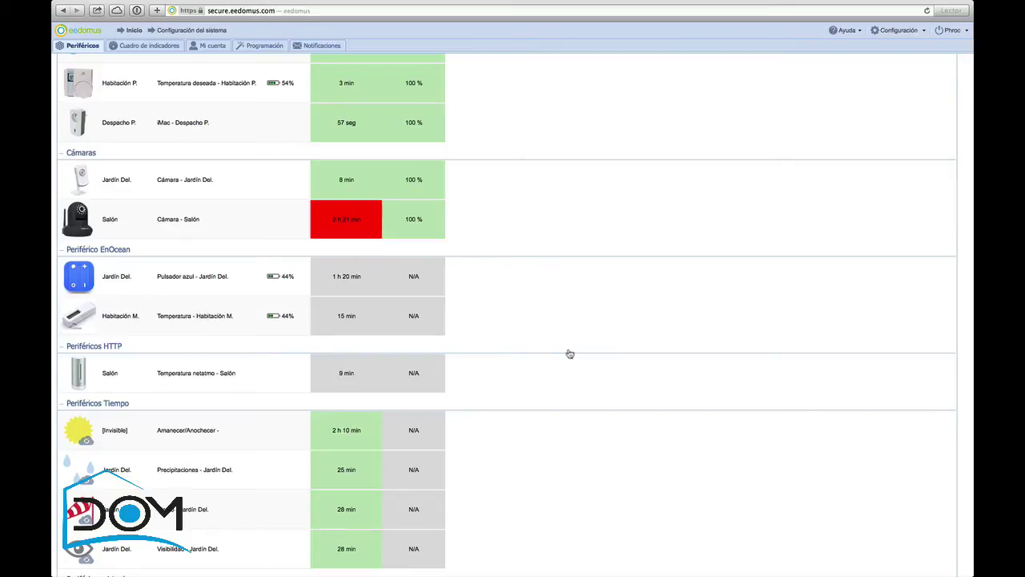
scroll(530, 351, "down", 1)
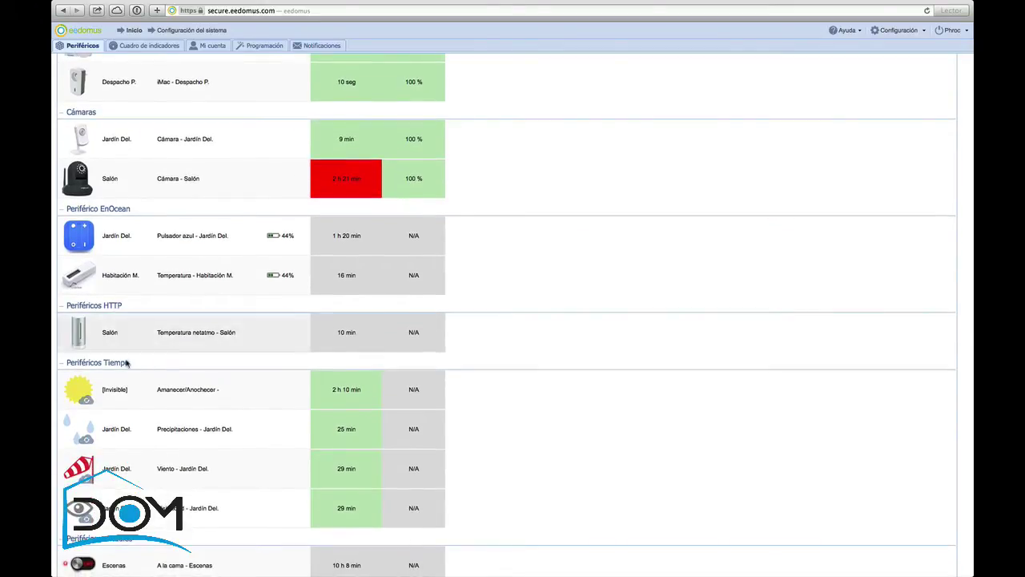
scroll(519, 352, "up", 1)
scroll(520, 352, "up", 15)
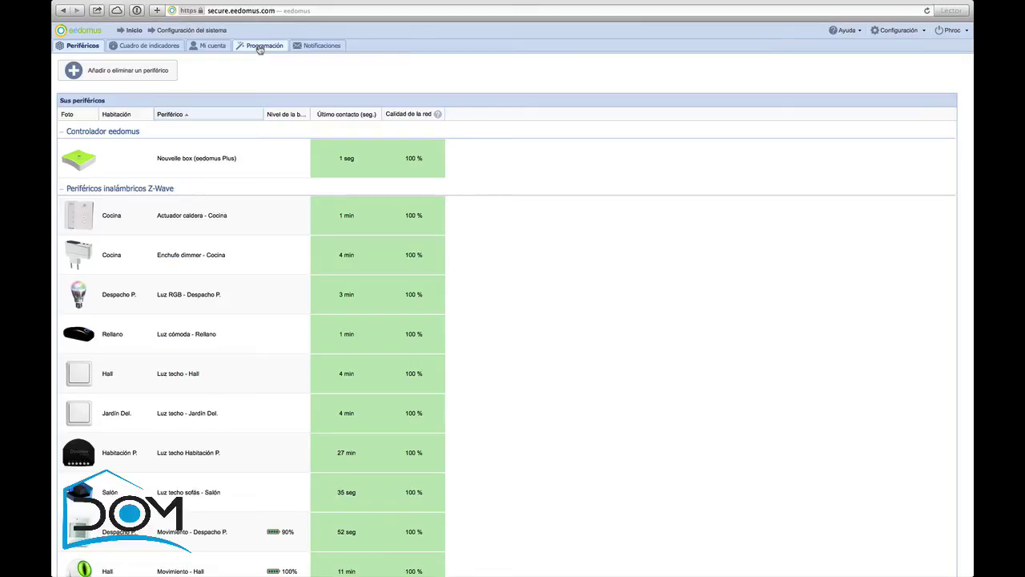
Step: Create a new Planificación programming from the Agenda category of the programming assistant
left_click(258, 46)
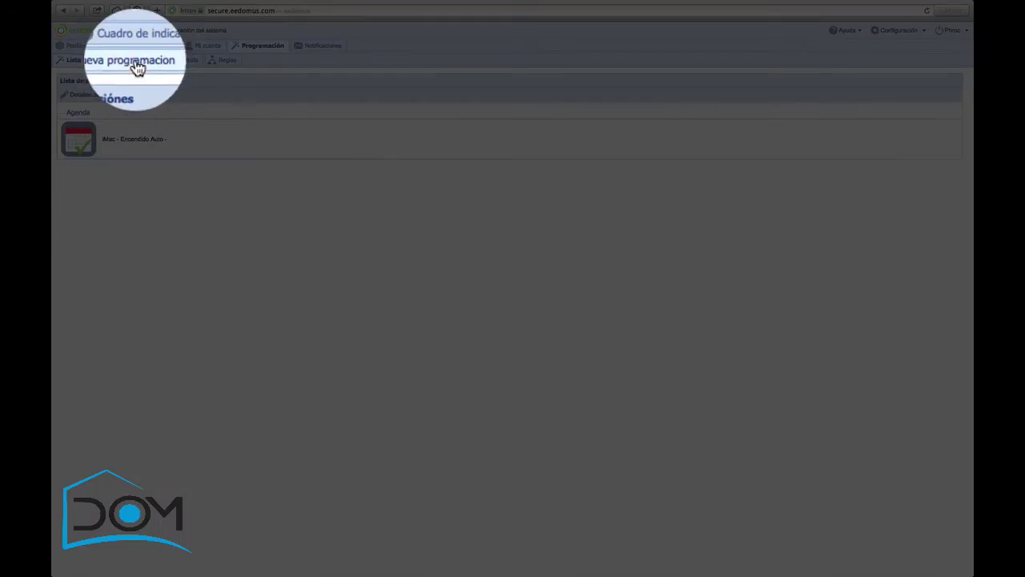
left_click(135, 62)
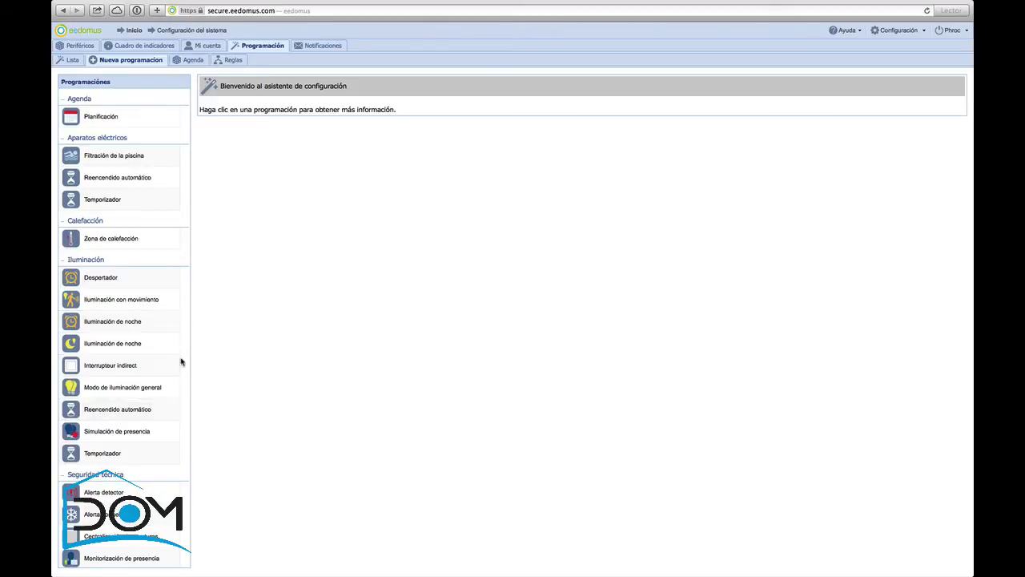
scroll(181, 365, "down", 1)
scroll(181, 364, "up", 1)
left_click(91, 118)
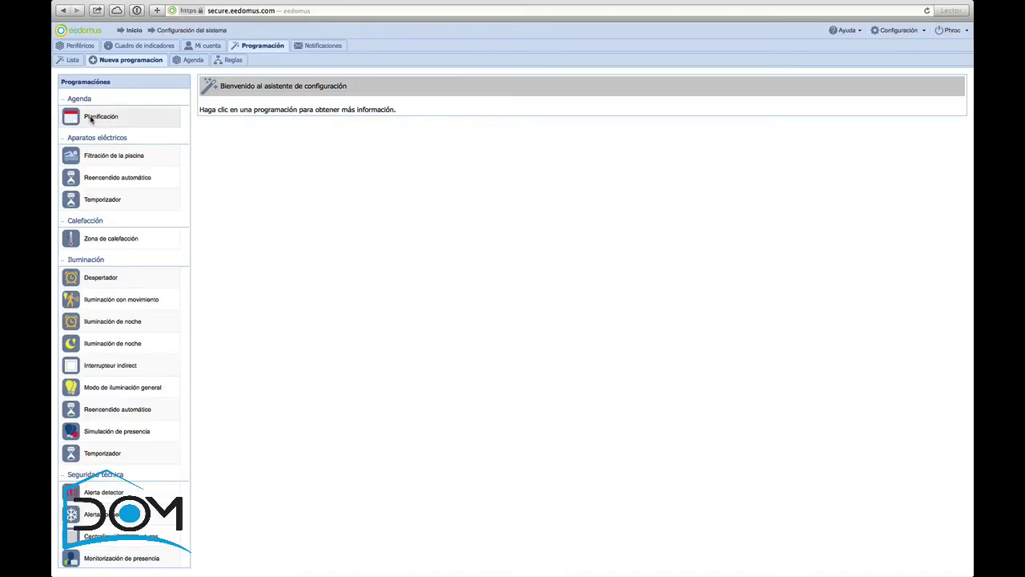
left_click(91, 118)
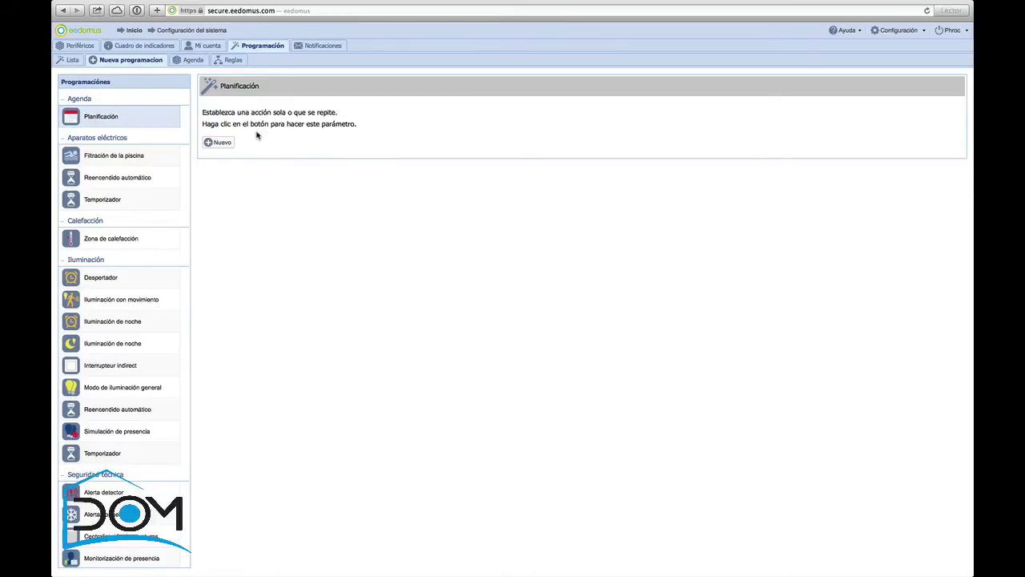
left_click(218, 142)
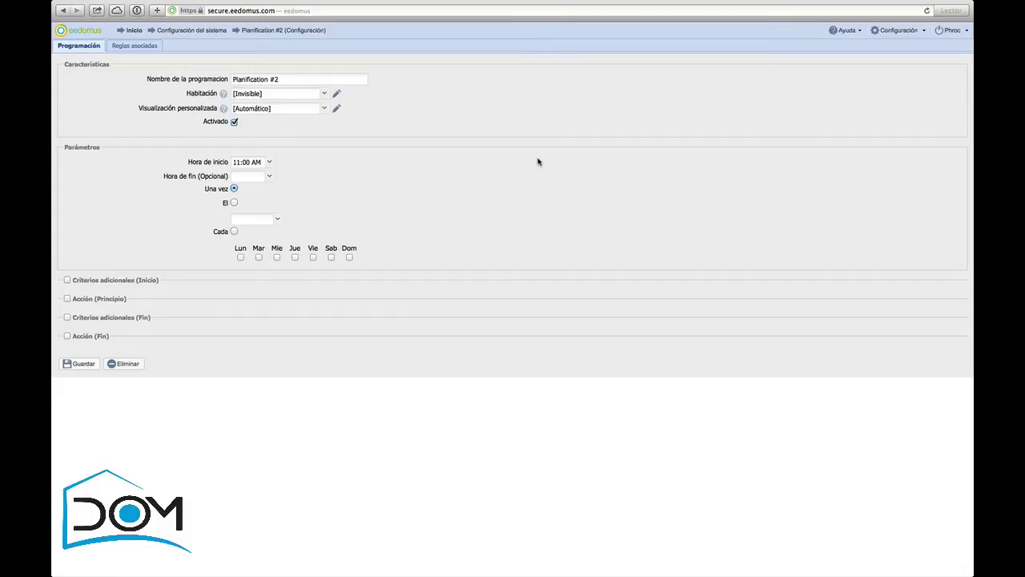
Step: Review the room options available for the new schedule
left_click(326, 96)
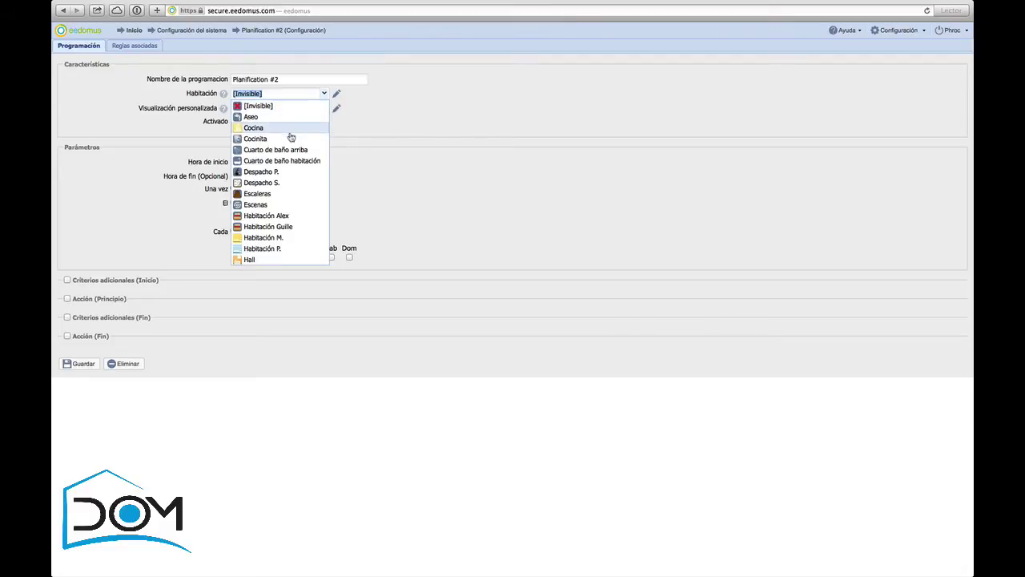
scroll(305, 161, "down", 3)
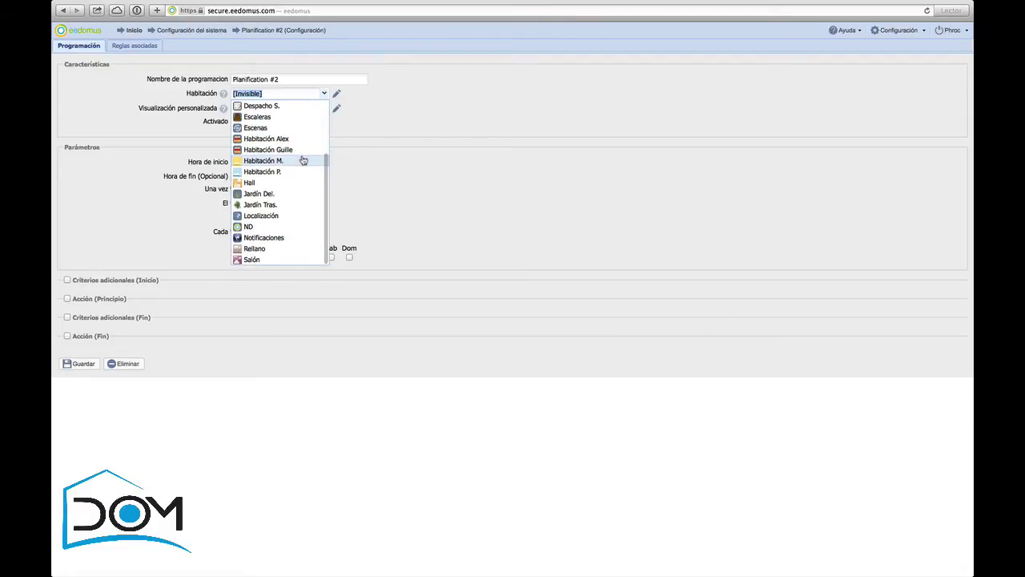
scroll(293, 200, "up", 2)
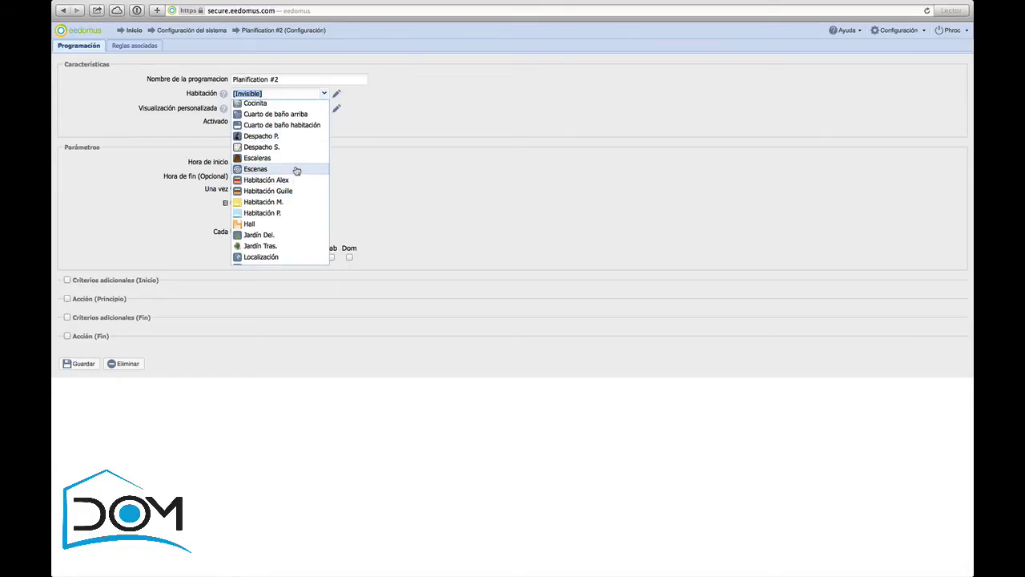
left_click(499, 93)
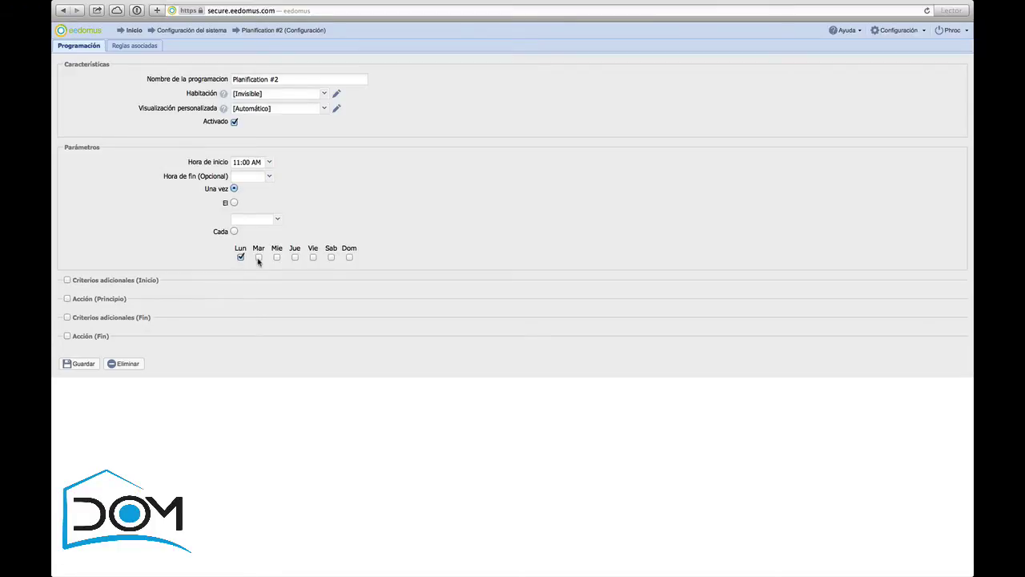
Step: Set the schedule to the weekdays Monday through Friday with a start time of 7:30 AM
left_click(276, 257)
left_click(295, 257)
left_click(313, 257)
left_click(265, 162)
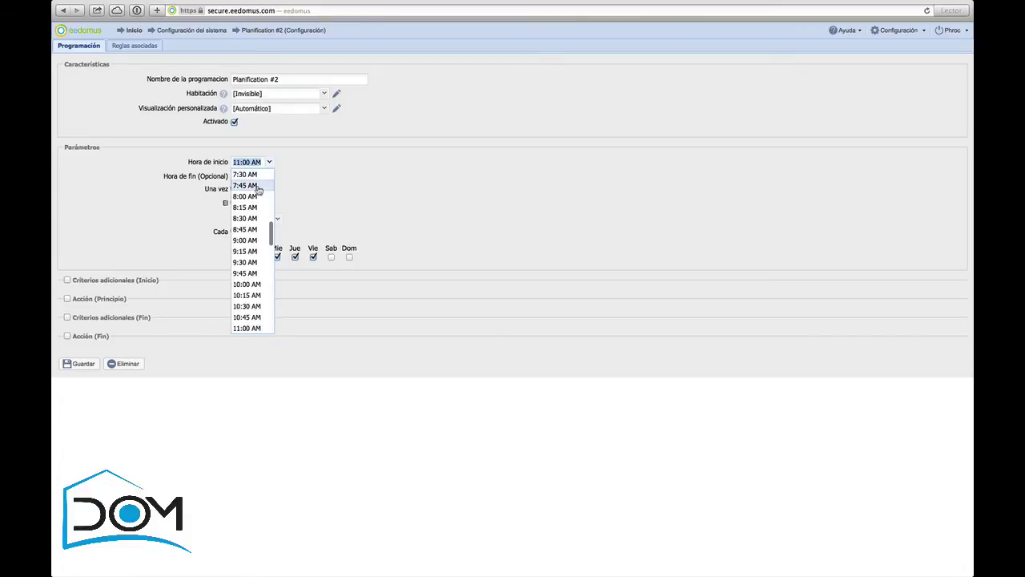
left_click(254, 175)
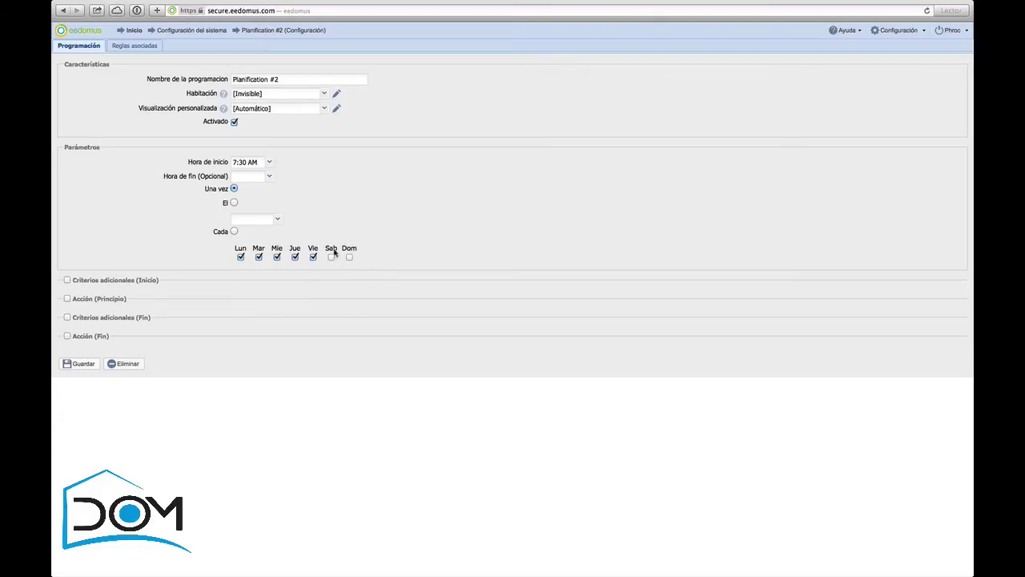
Step: Enable the start action and have it set Luz techo - Jardín Del. to Encendida
left_click(68, 298)
left_click(152, 316)
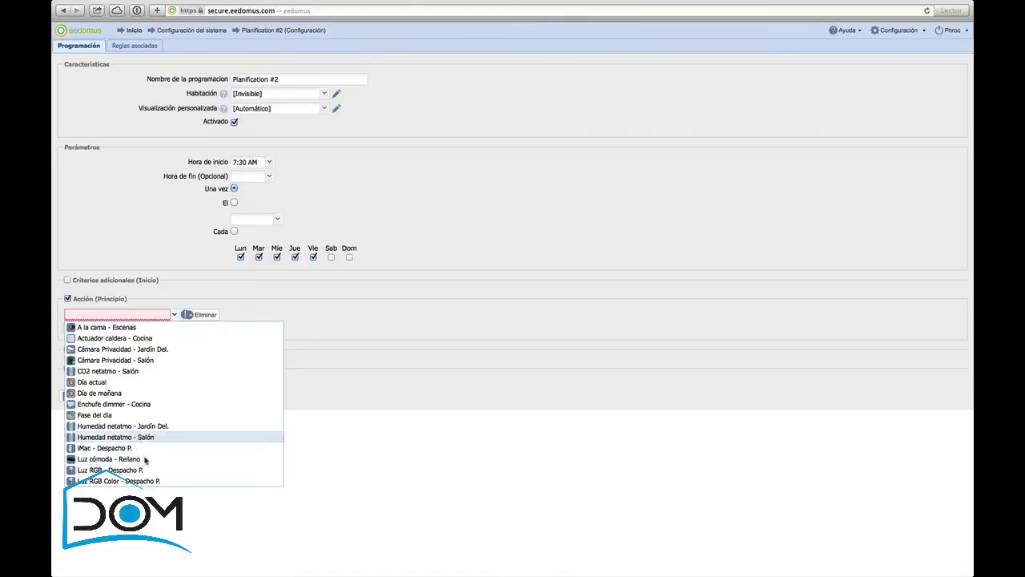
scroll(148, 429, "down", 1)
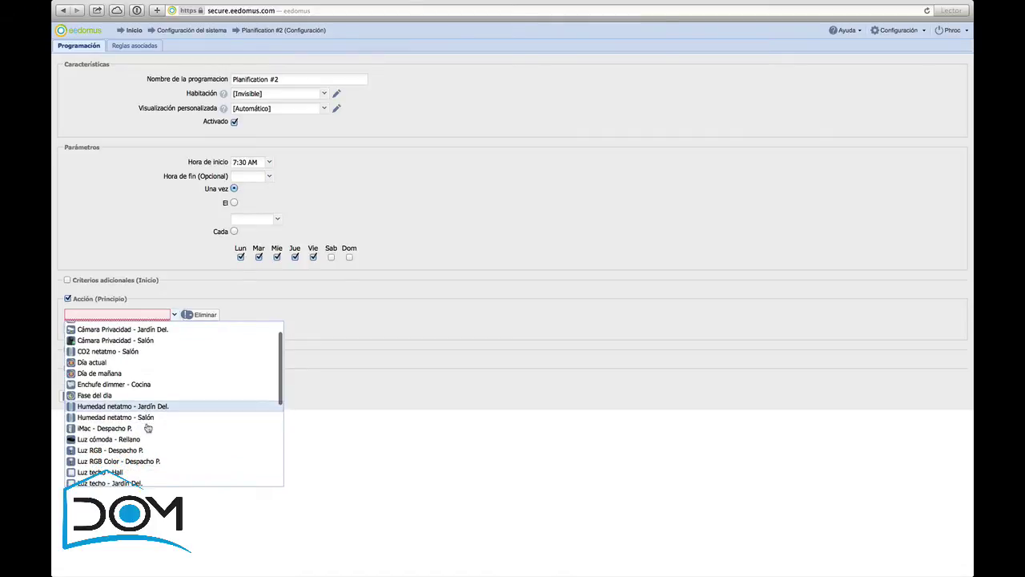
scroll(157, 426, "down", 3)
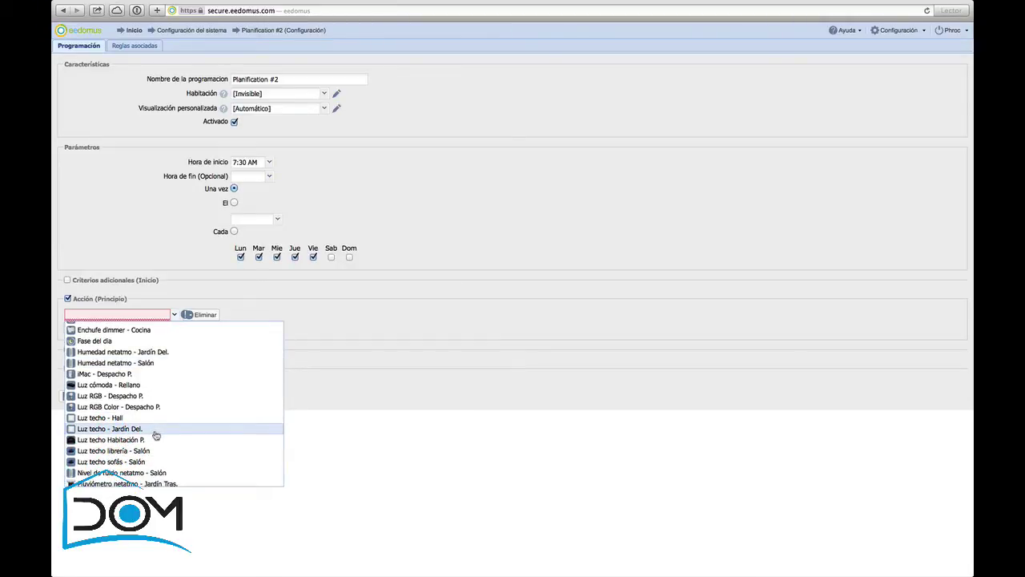
left_click(155, 432)
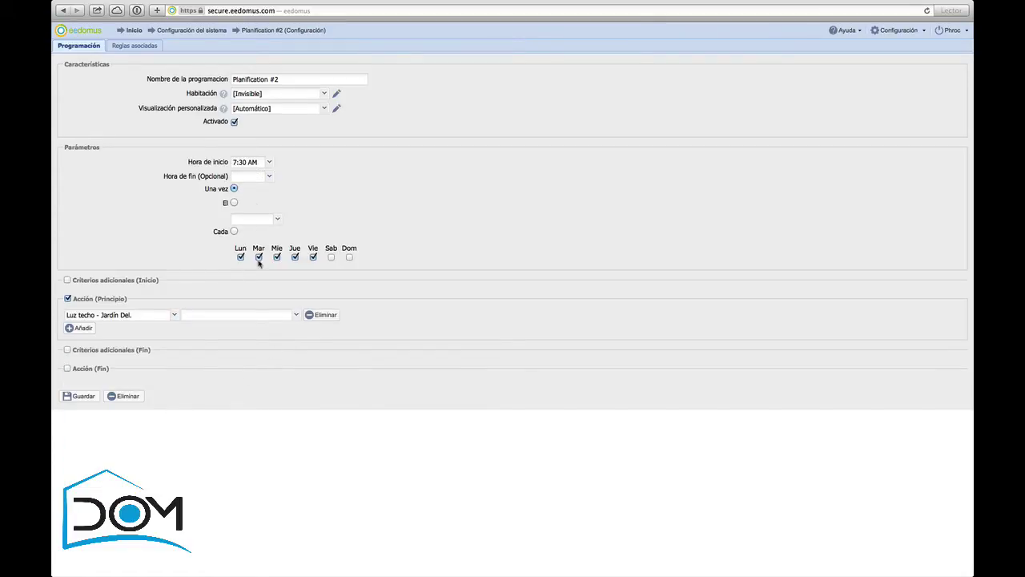
left_click(253, 319)
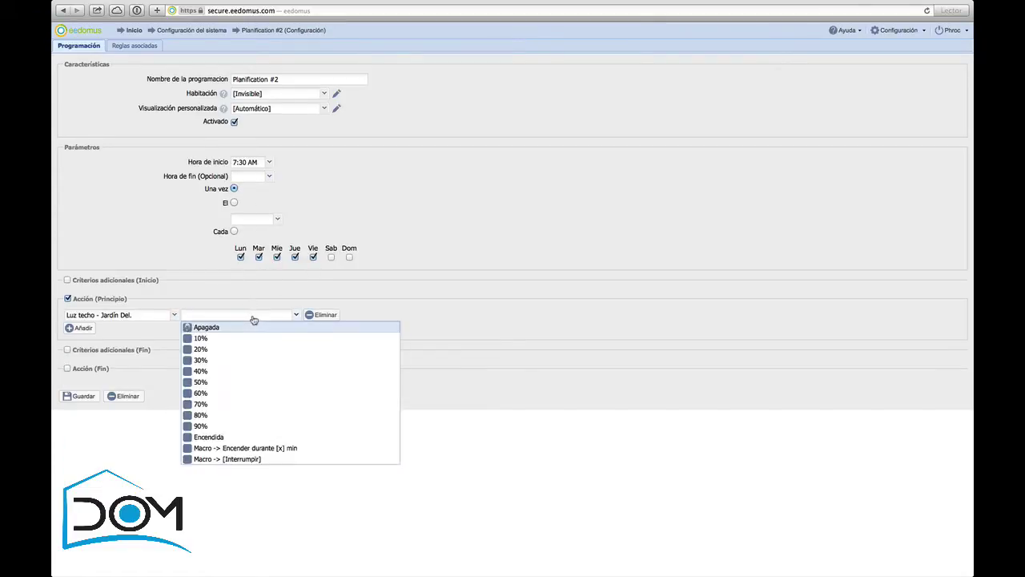
left_click(238, 438)
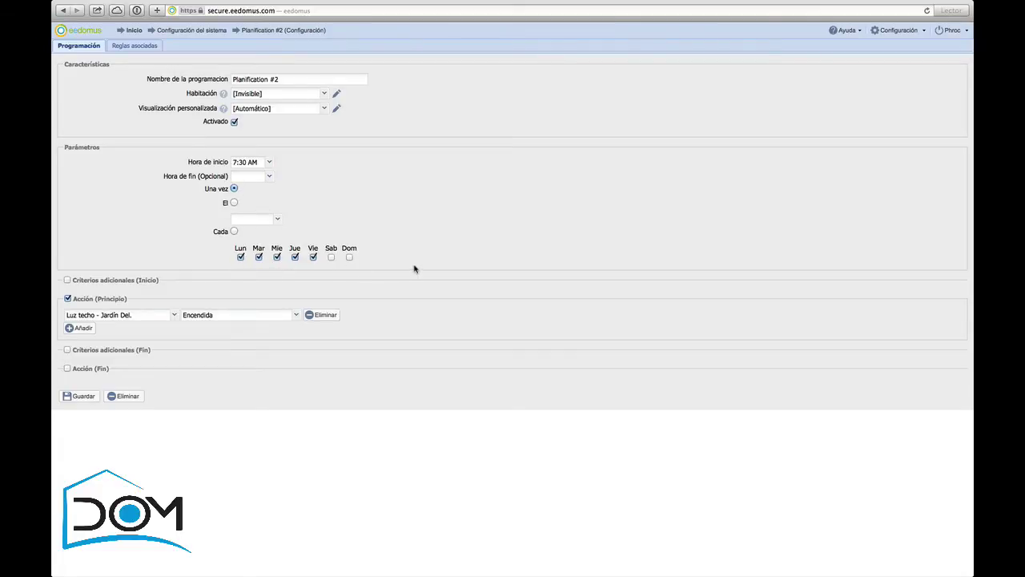
Step: Delete the Planification #2 programming and confirm its removal
left_click(124, 397)
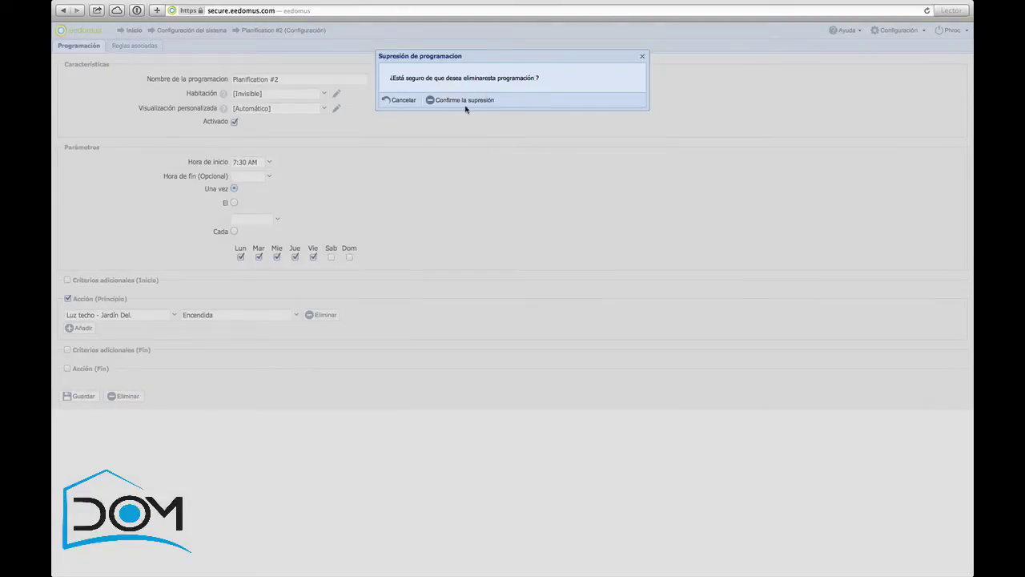
left_click(465, 101)
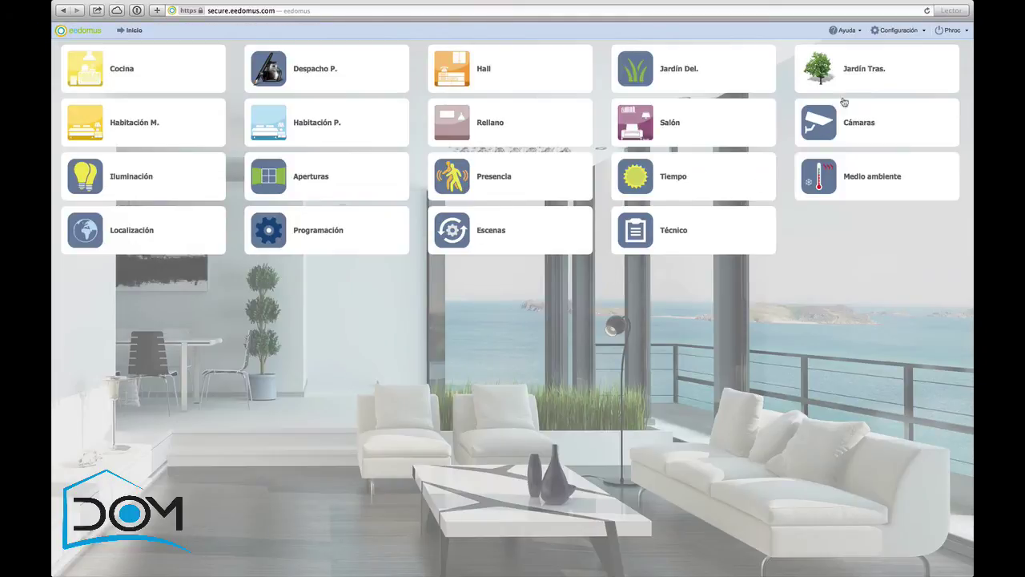
Step: Return to the new programming assistant in the system configuration and review the available programming types
left_click(900, 33)
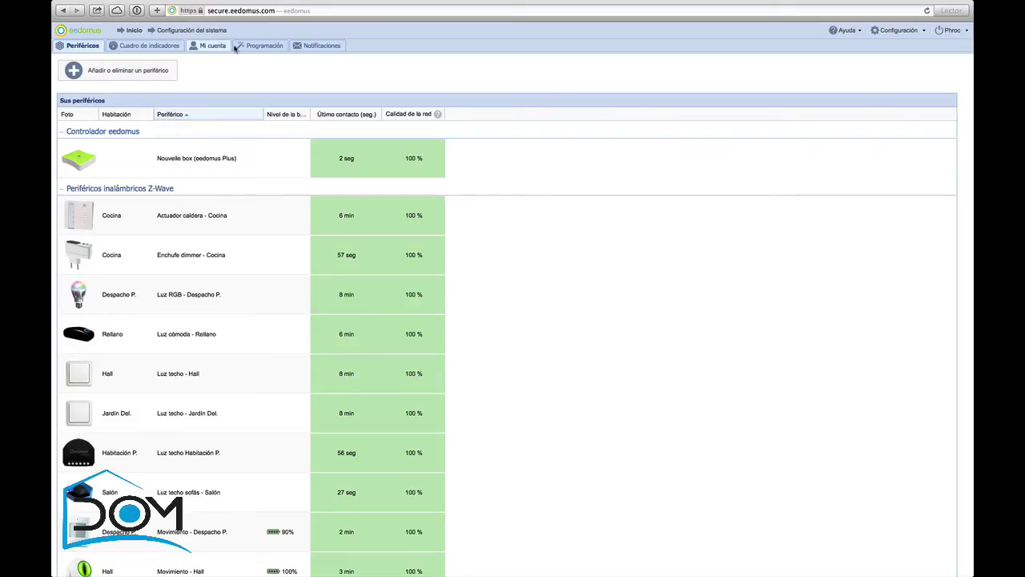
left_click(258, 46)
left_click(131, 62)
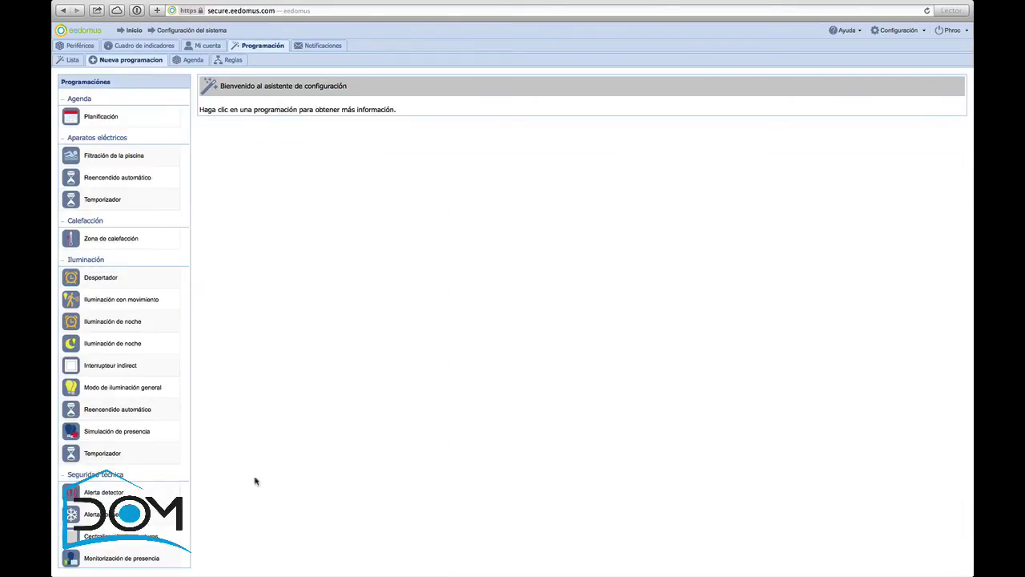
scroll(148, 292, "down", 2)
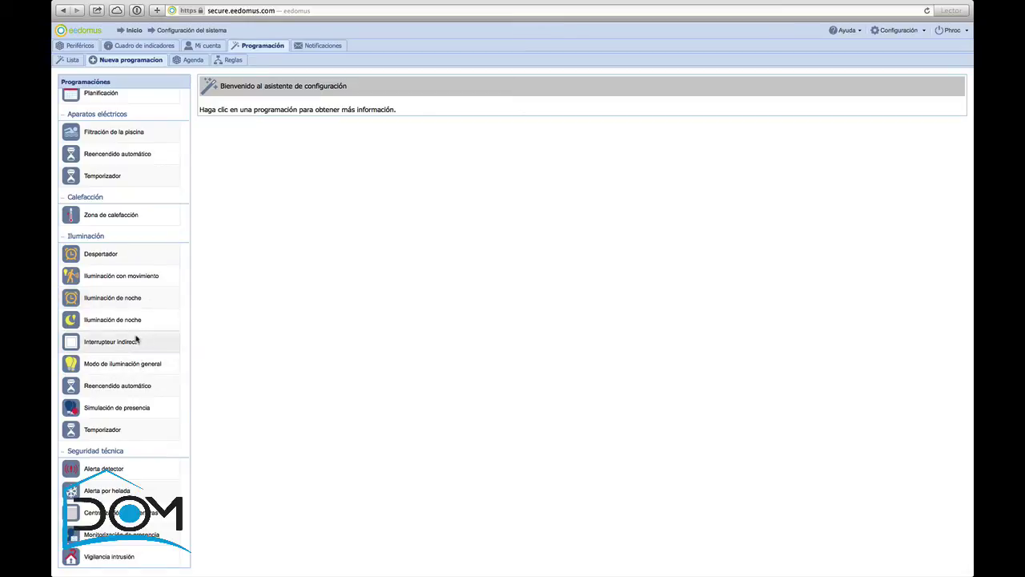
scroll(136, 339, "up", 2)
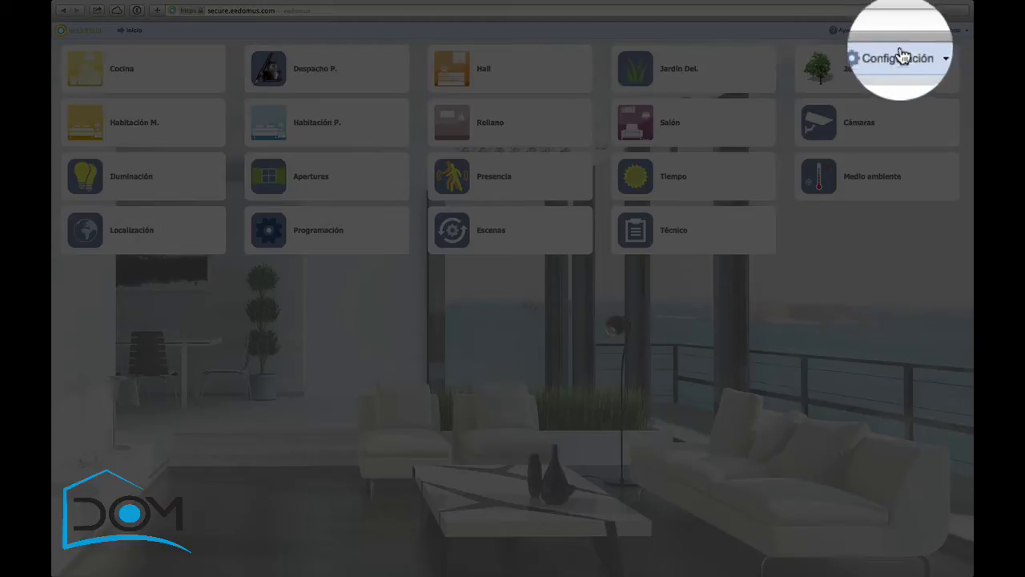
Step: Add another type of peripheral from the system configuration, creating an Escena from the programming elements
left_click(897, 30)
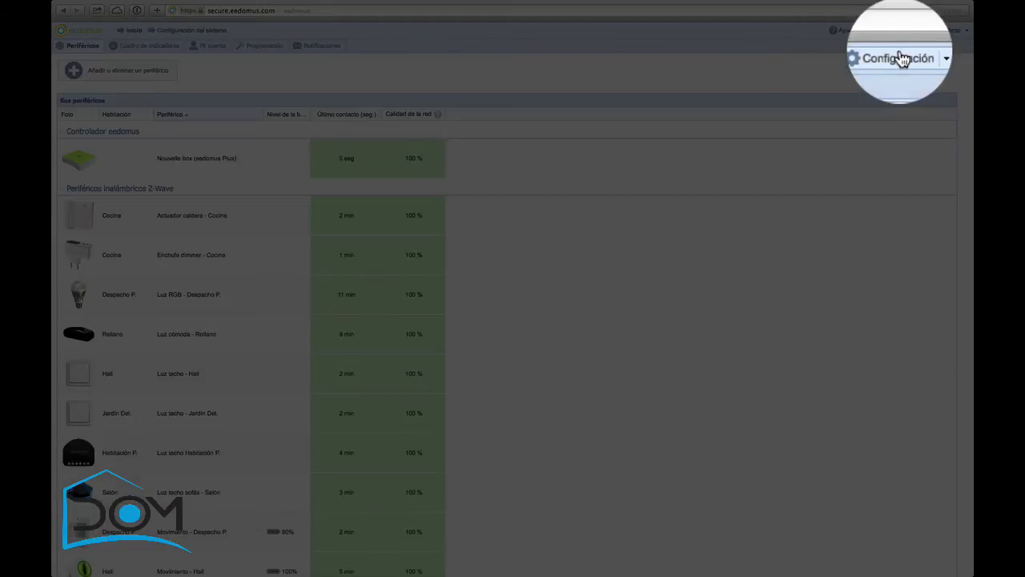
left_click(109, 70)
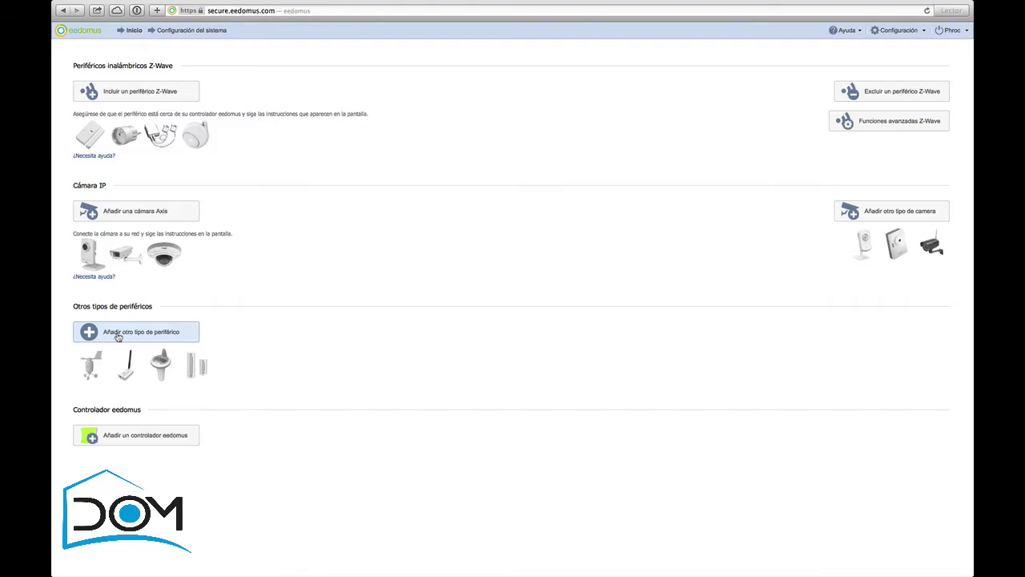
left_click(118, 337)
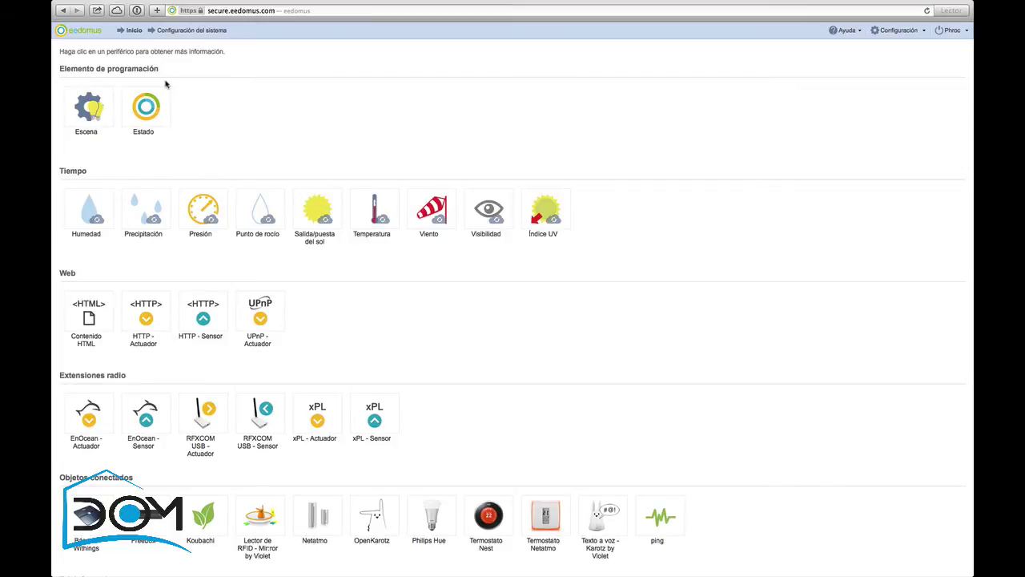
left_click(88, 113)
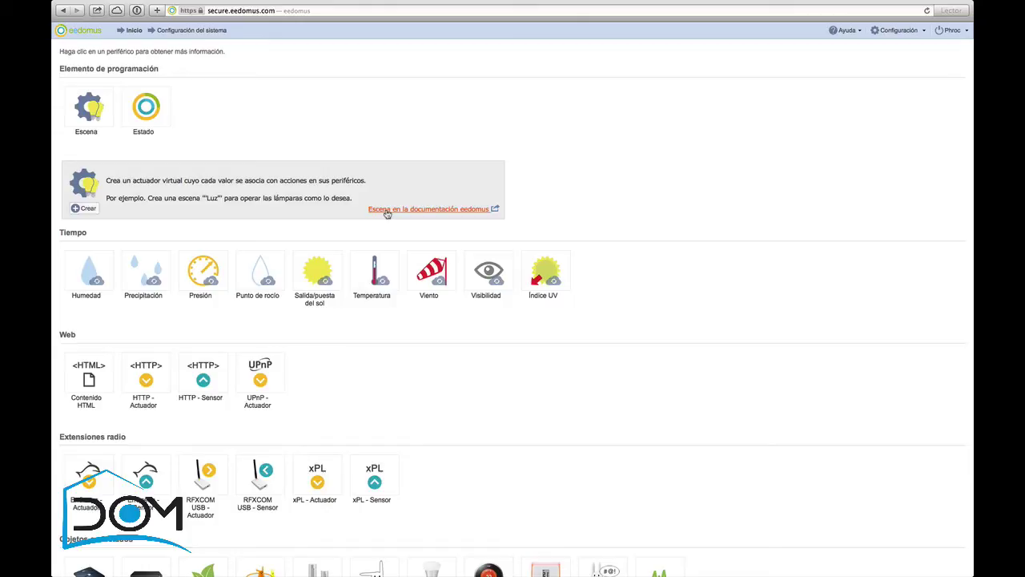
left_click(90, 208)
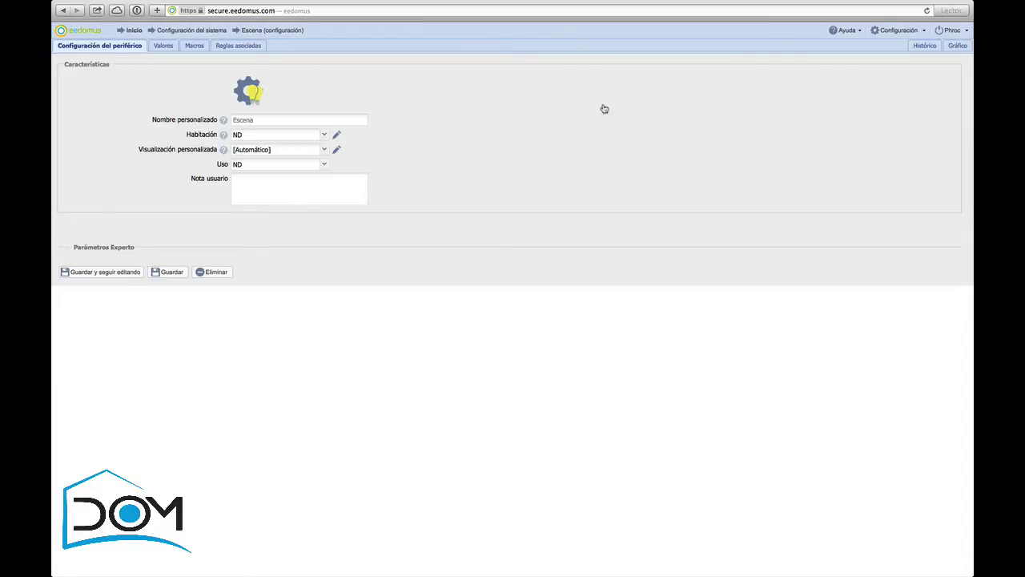
Step: Name the scene <AAA and set its use to Aparatos eléctricos
left_click(285, 120)
type("<AAA")
left_click(297, 136)
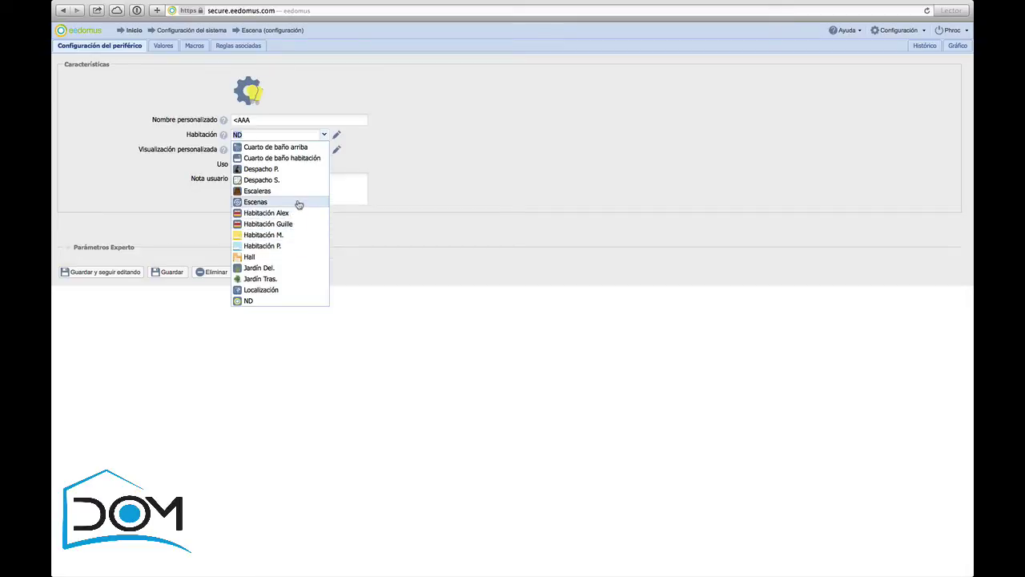
left_click(490, 176)
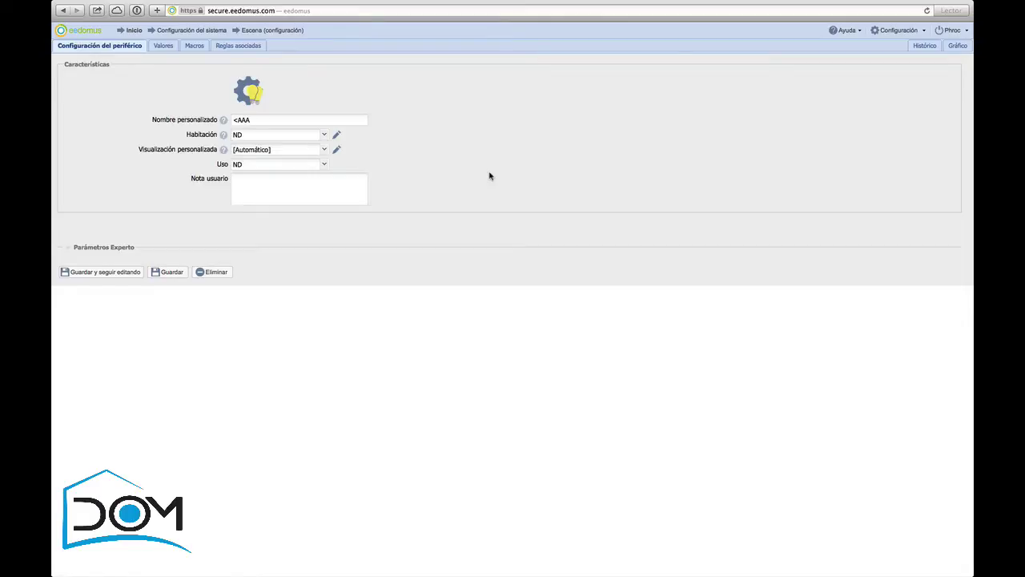
left_click(324, 166)
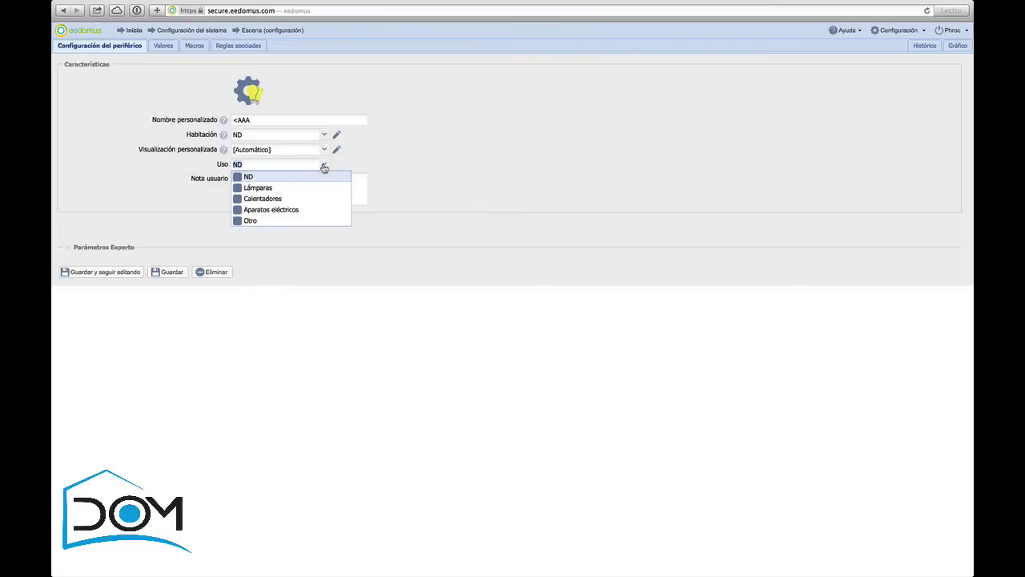
left_click(300, 211)
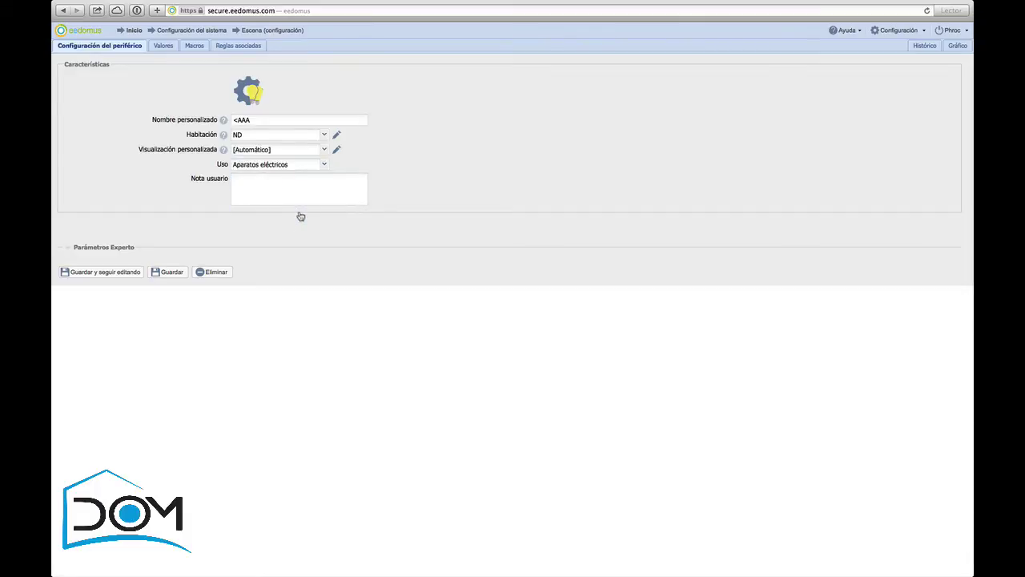
left_click(276, 180)
Step: Assign the scene to the Despacho P. room and save it while continuing to edit
left_click(295, 135)
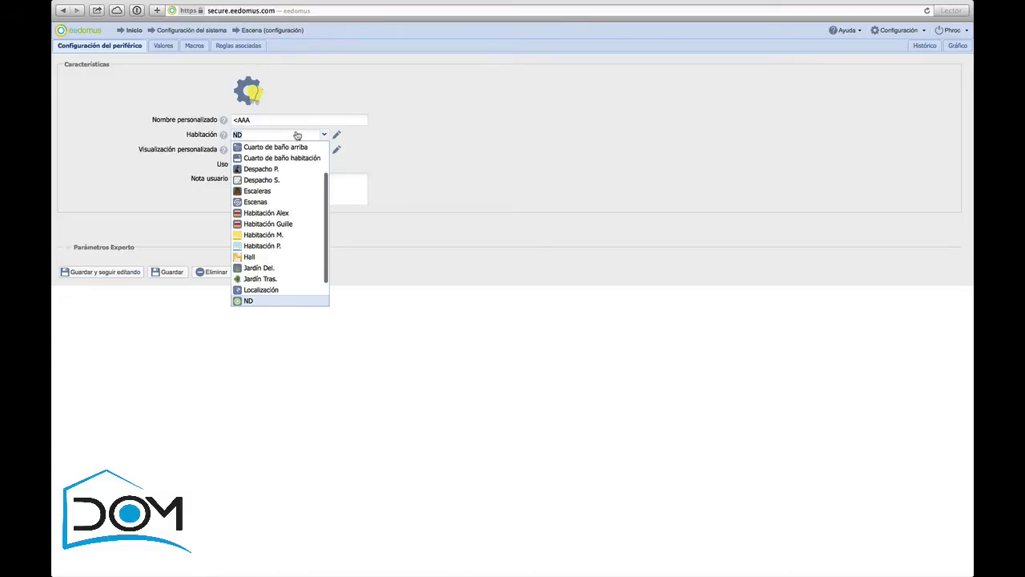
left_click(278, 202)
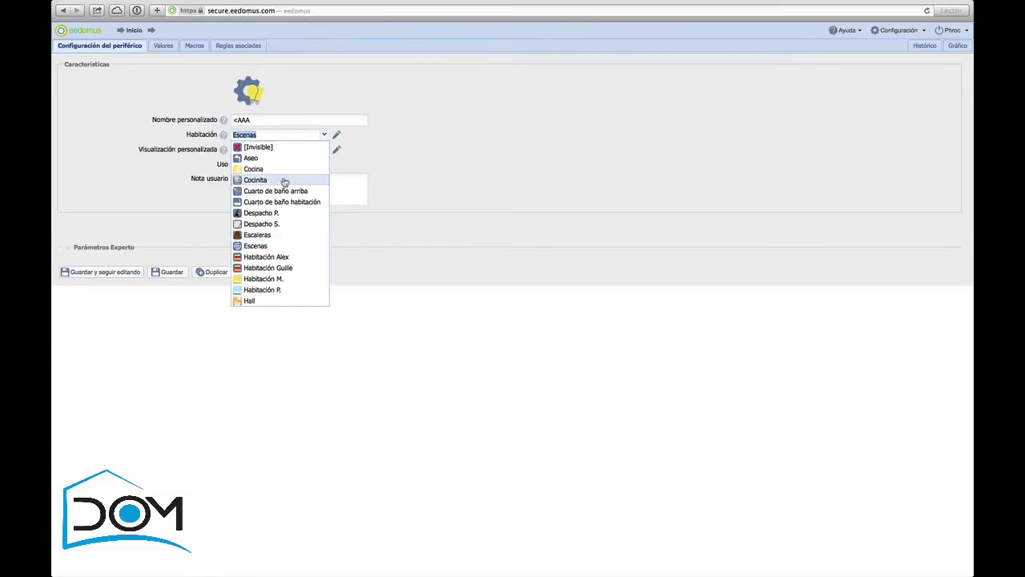
left_click(281, 213)
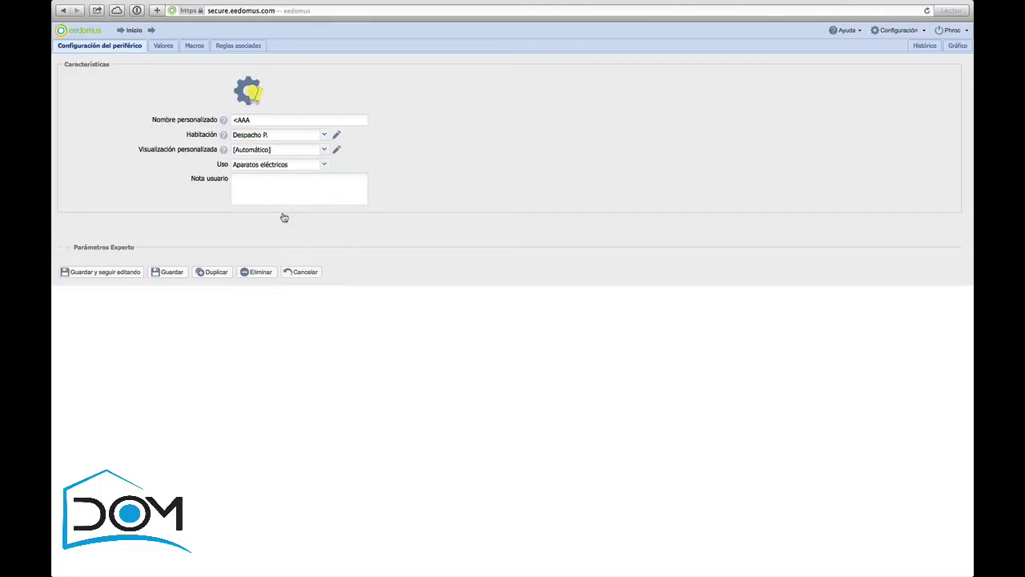
left_click(105, 272)
Step: Open the scene's possible values and examine the icons available for the Auto value, keeping its current image
left_click(166, 46)
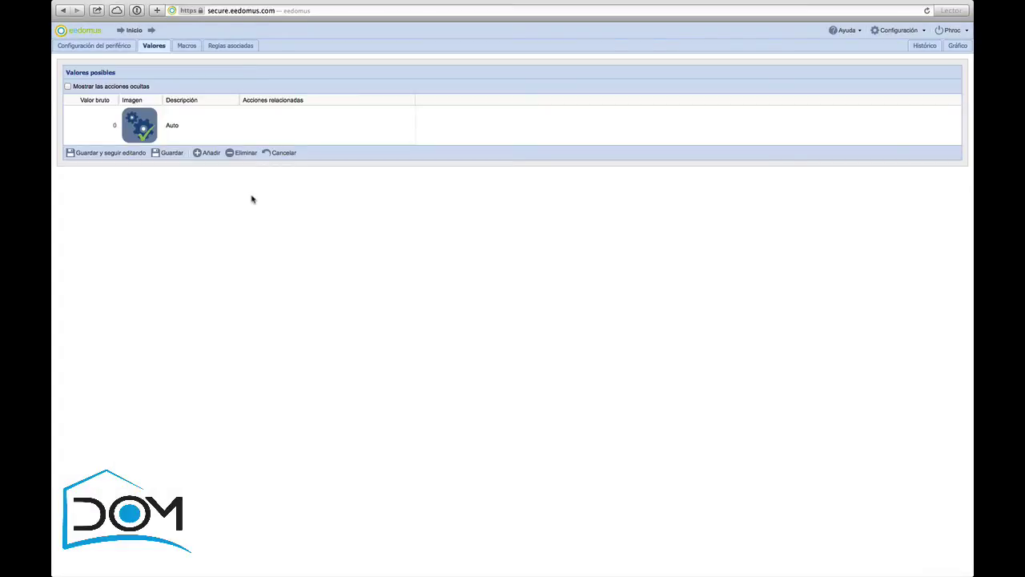
left_click(177, 128)
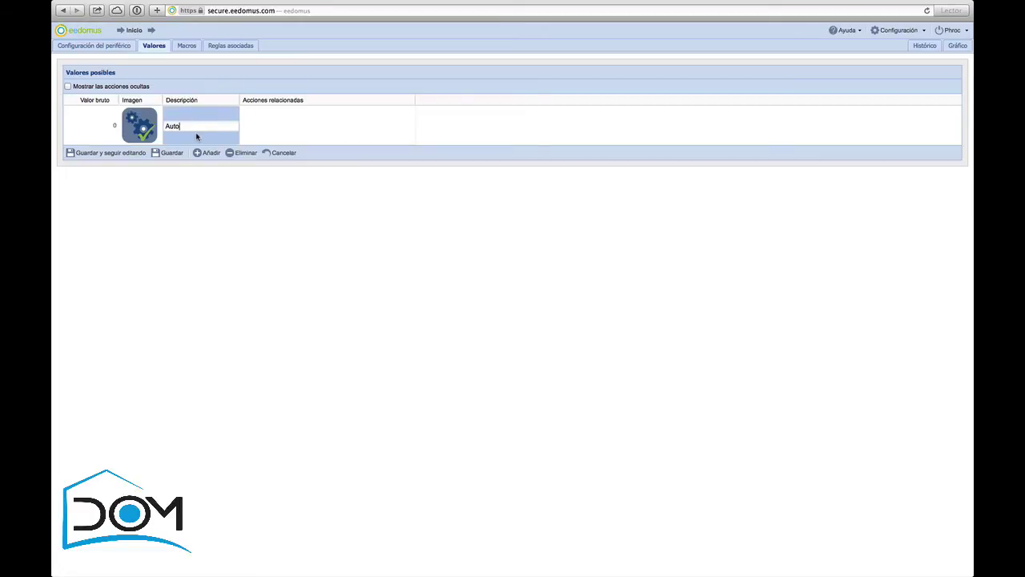
left_click(145, 131)
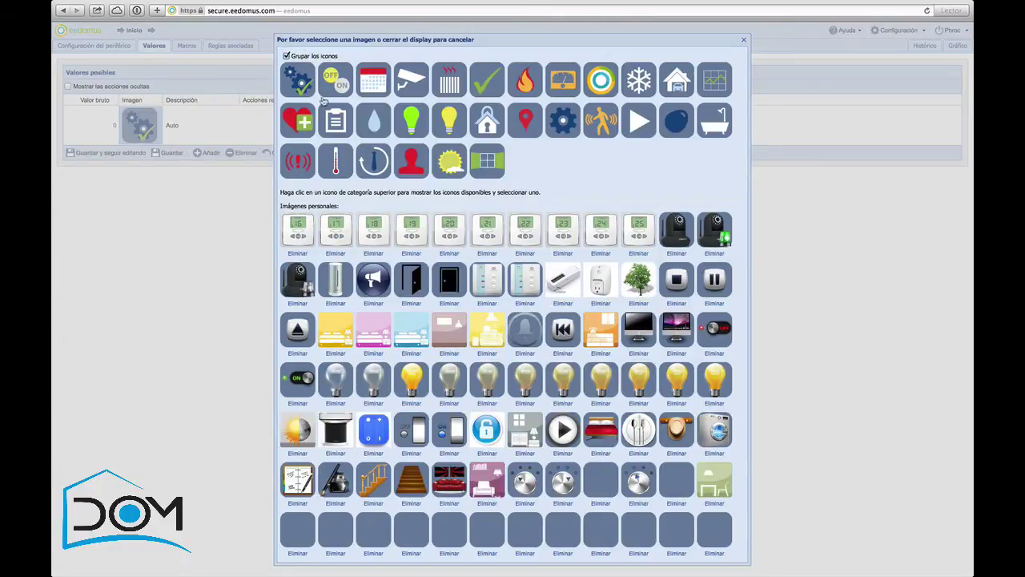
scroll(546, 289, "down", 1)
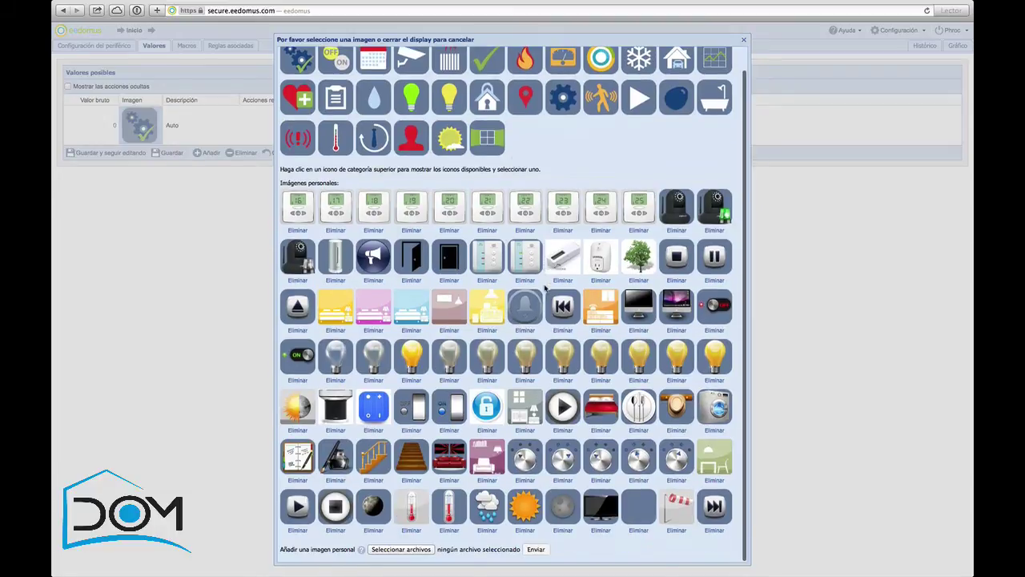
scroll(546, 290, "up", 1)
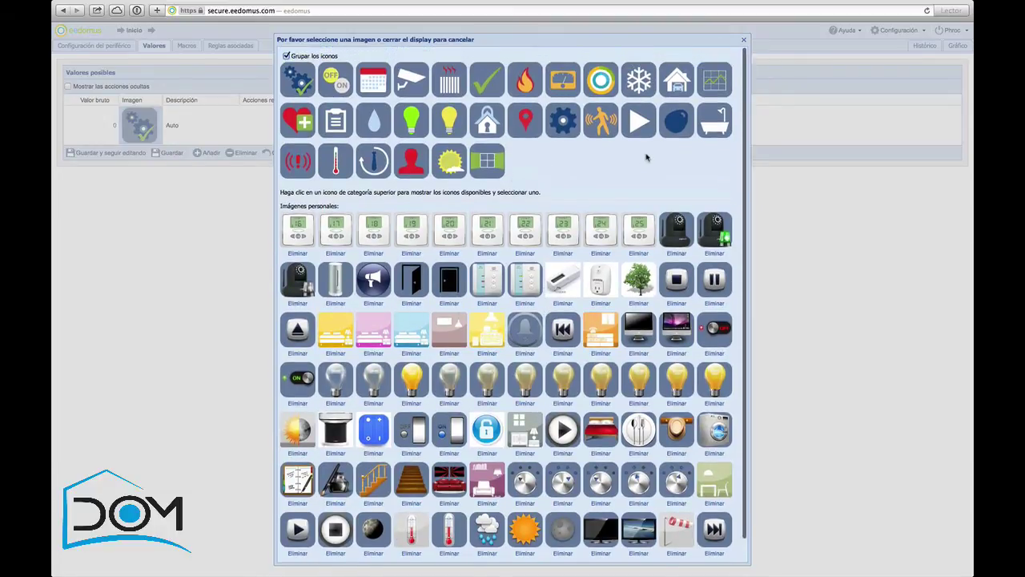
scroll(562, 414, "down", 1)
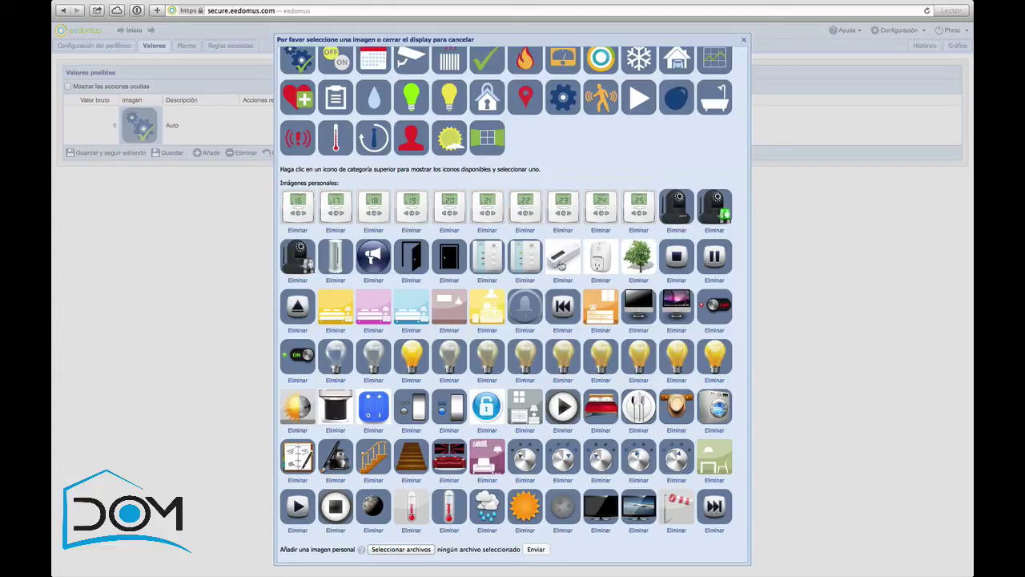
left_click(743, 39)
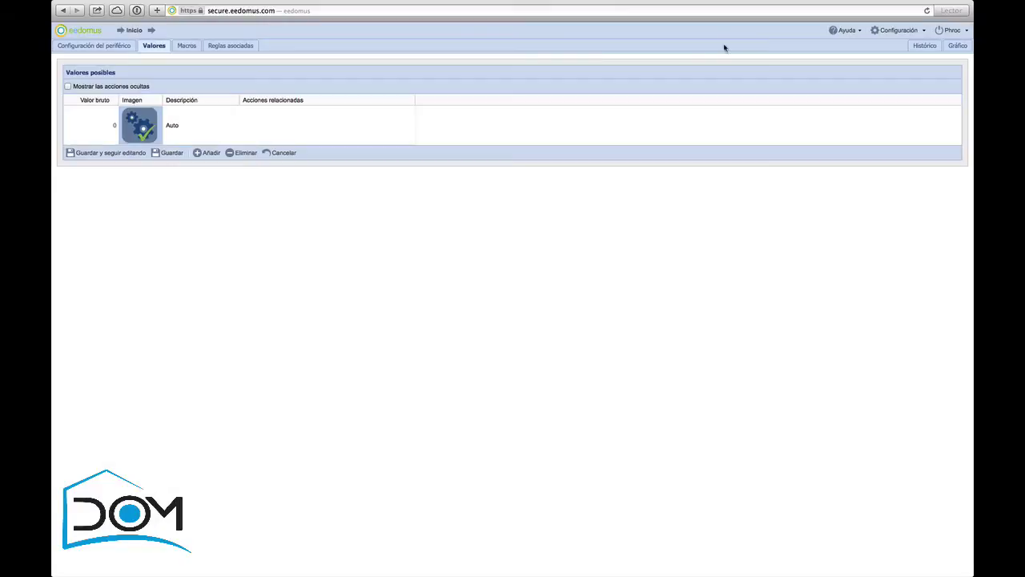
Step: Change the description of the value 0 to No activo
left_click(182, 130)
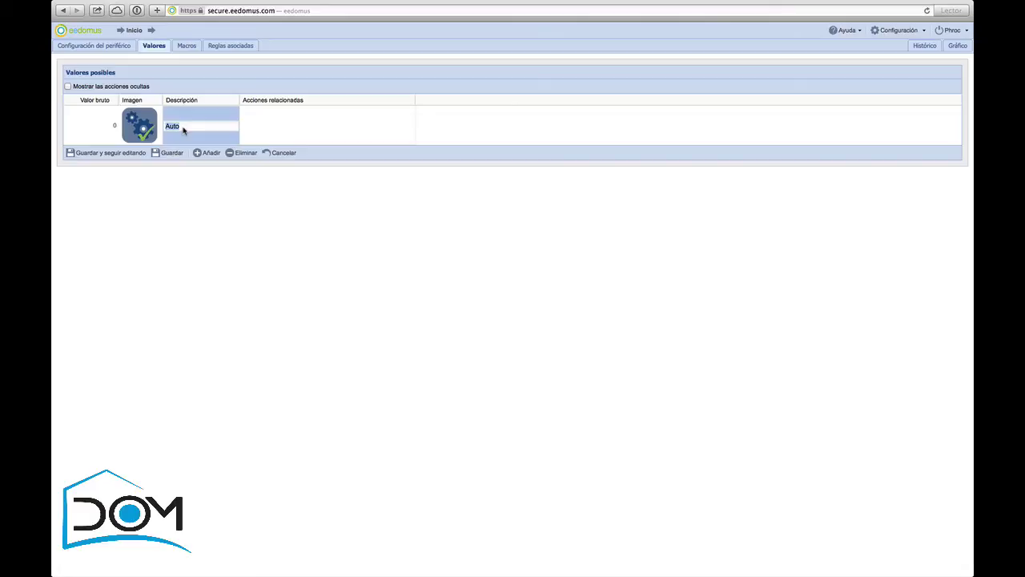
type("No activo")
left_click(286, 112)
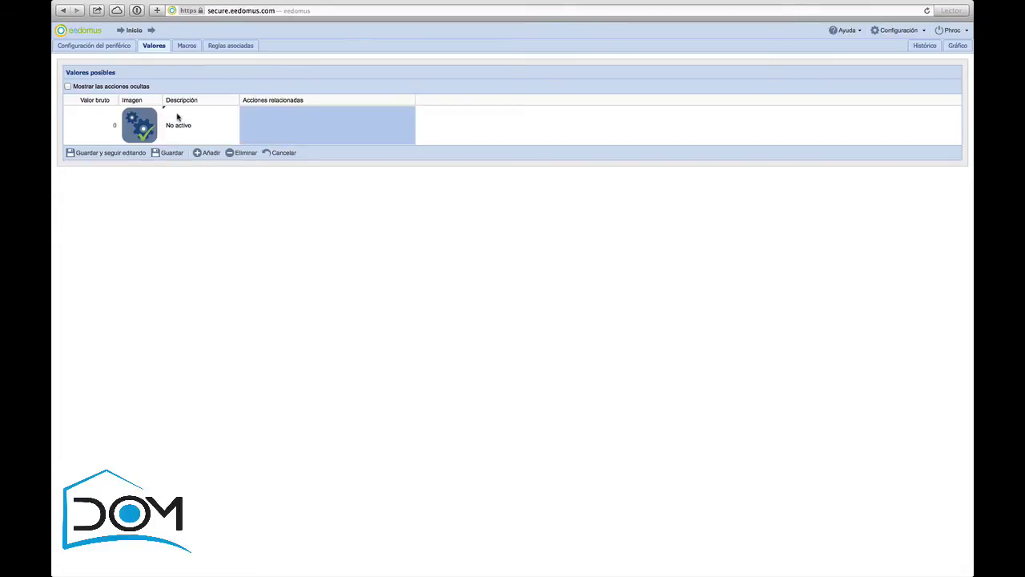
Step: Add a second scene value with the green ON switch image, and give the No activo value the red OFF switch image
left_click(205, 152)
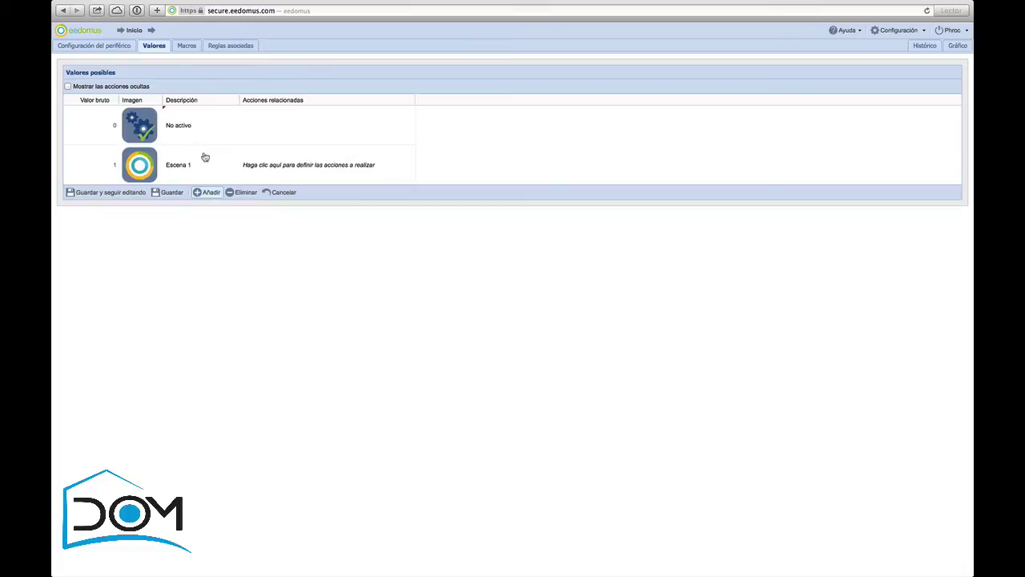
left_click(143, 164)
scroll(585, 344, "down", 2)
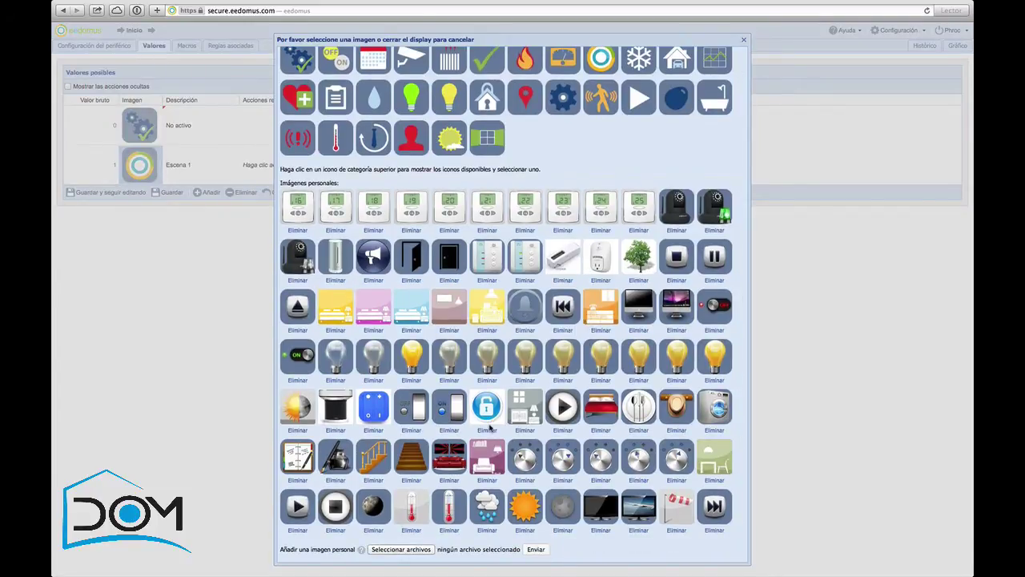
scroll(531, 388, "up", 1)
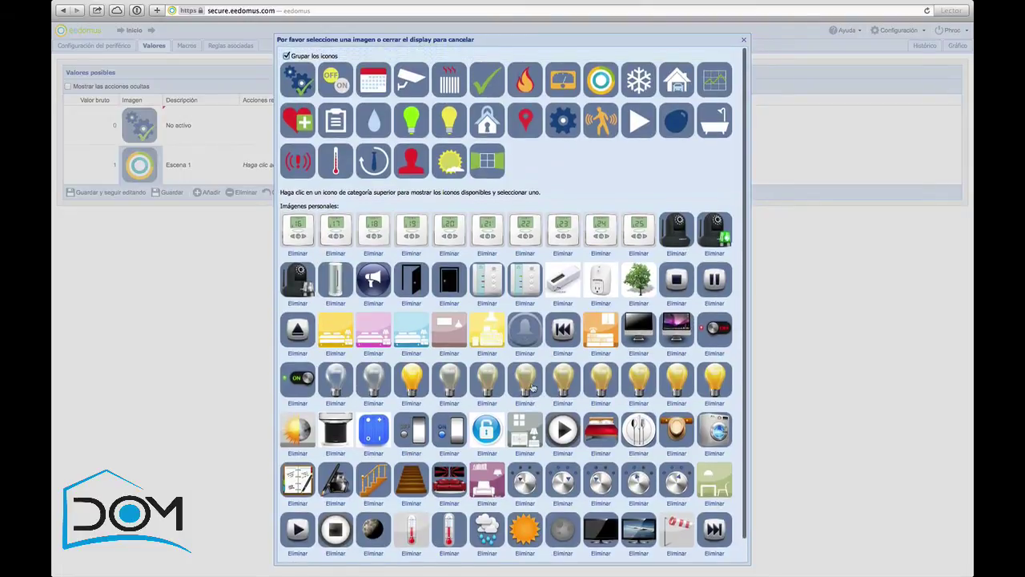
scroll(531, 387, "down", 1)
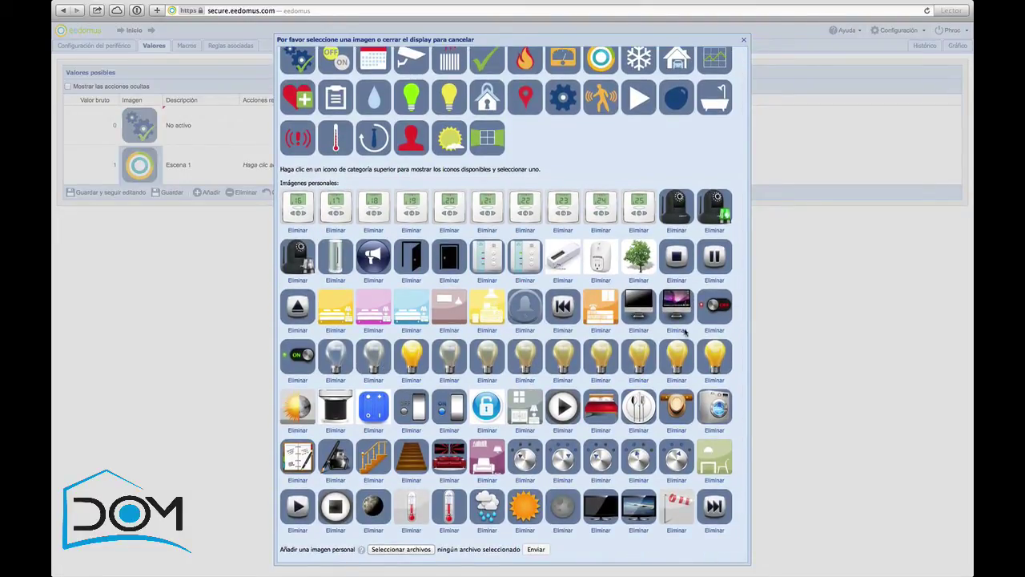
left_click(297, 360)
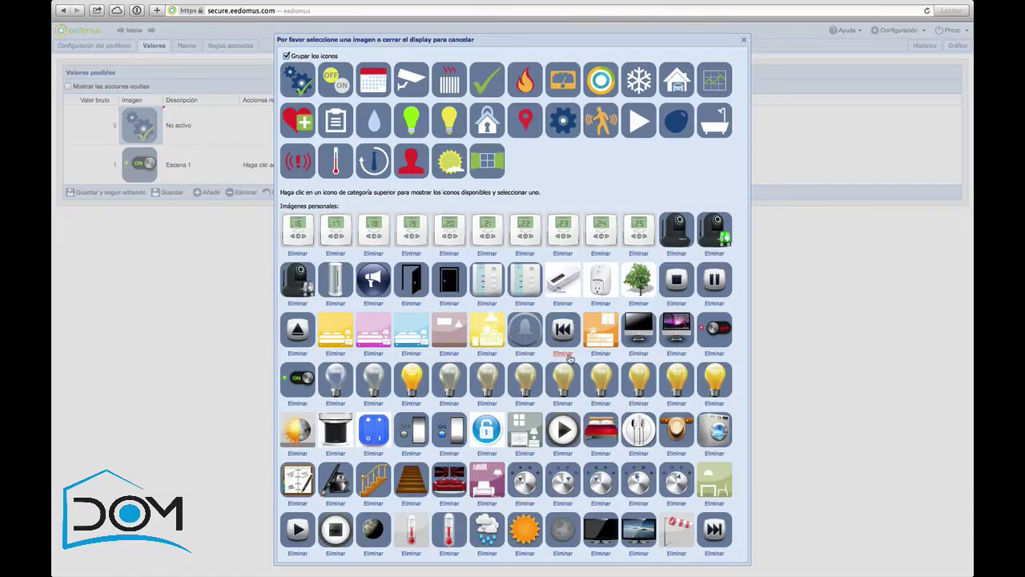
scroll(564, 358, "down", 2)
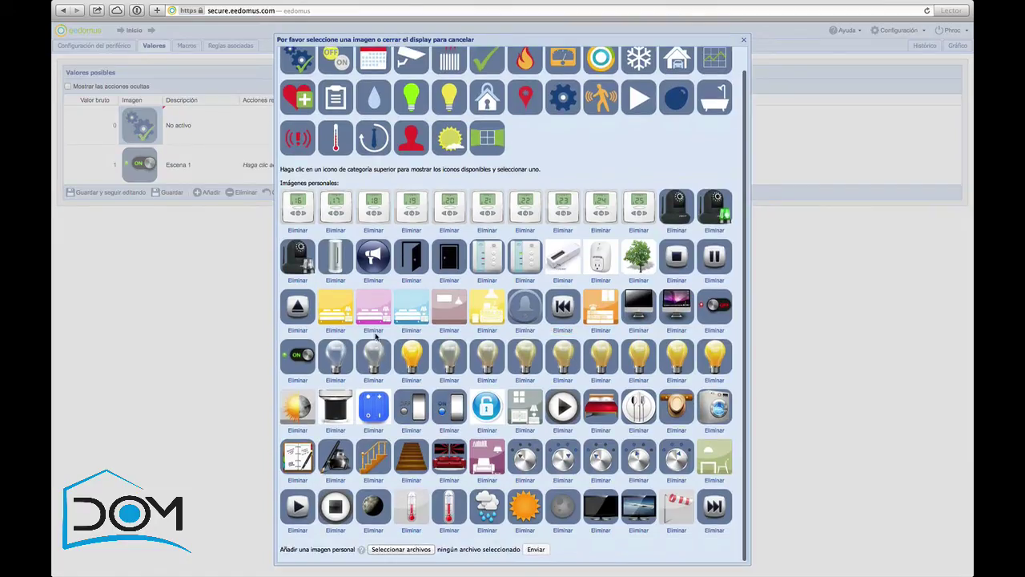
left_click(712, 307)
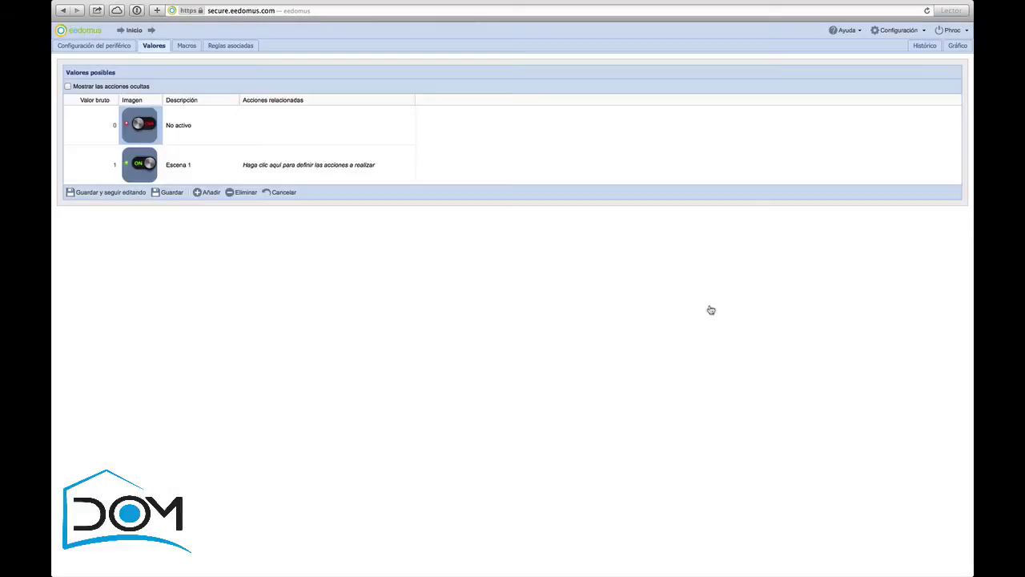
Step: Change the description of the value 1 to Activo
left_click(184, 166)
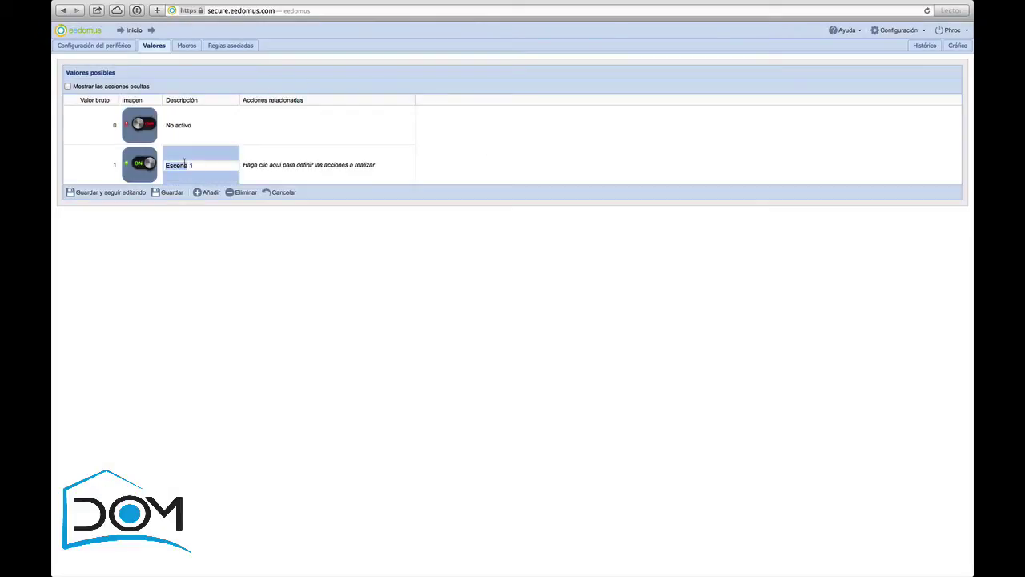
type("Activo")
left_click(250, 135)
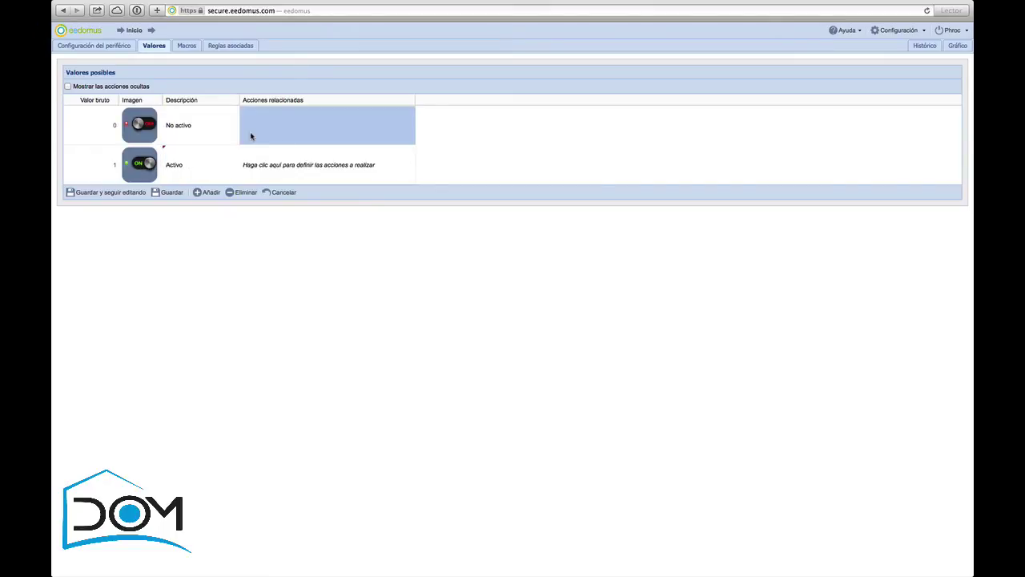
Step: Open the related actions of the Activo value and review the peripherals filtered by Autre, Chauffage and Lampe, returning to Tout
left_click(318, 165)
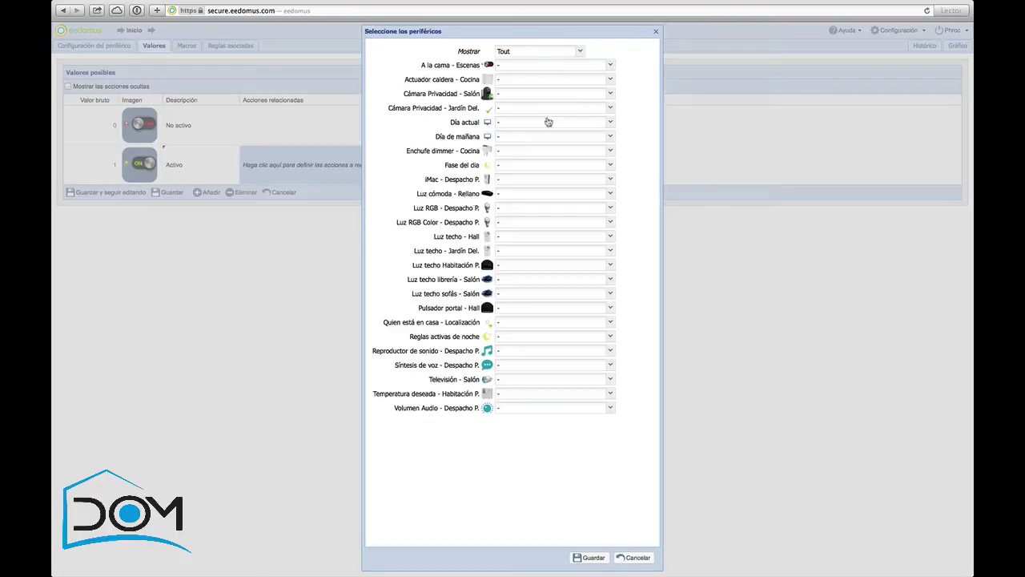
left_click(582, 51)
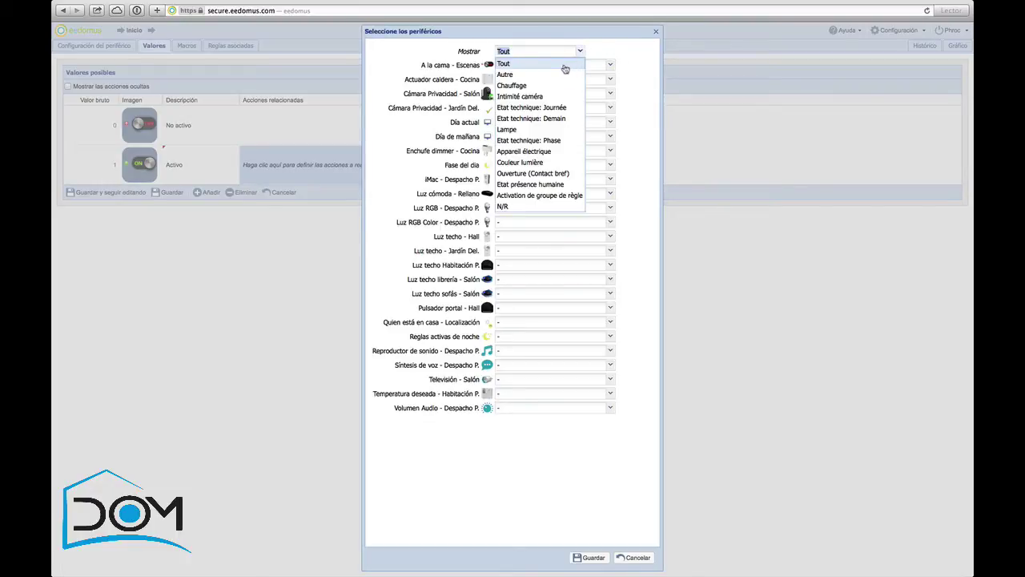
left_click(558, 76)
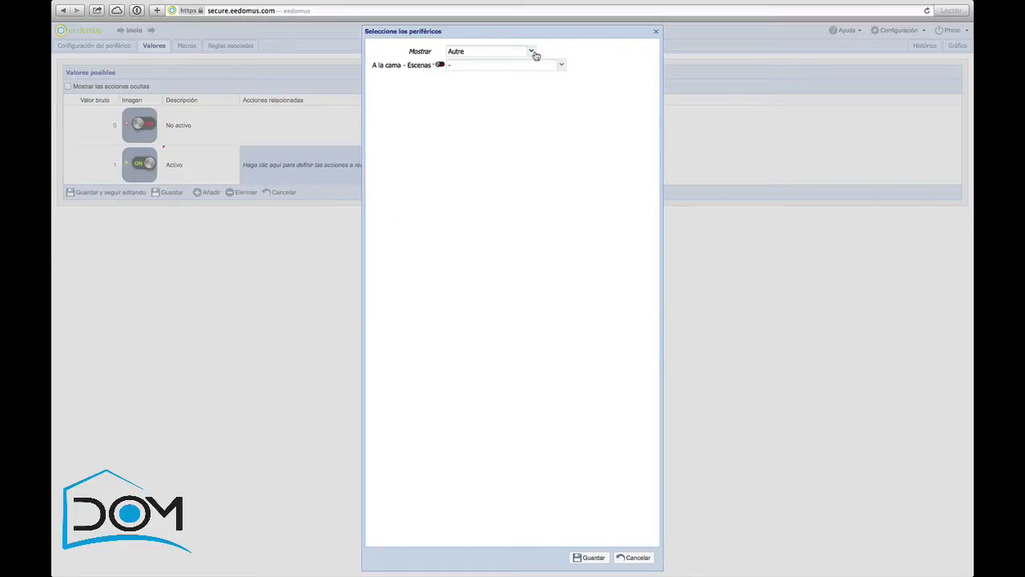
left_click(532, 54)
left_click(523, 88)
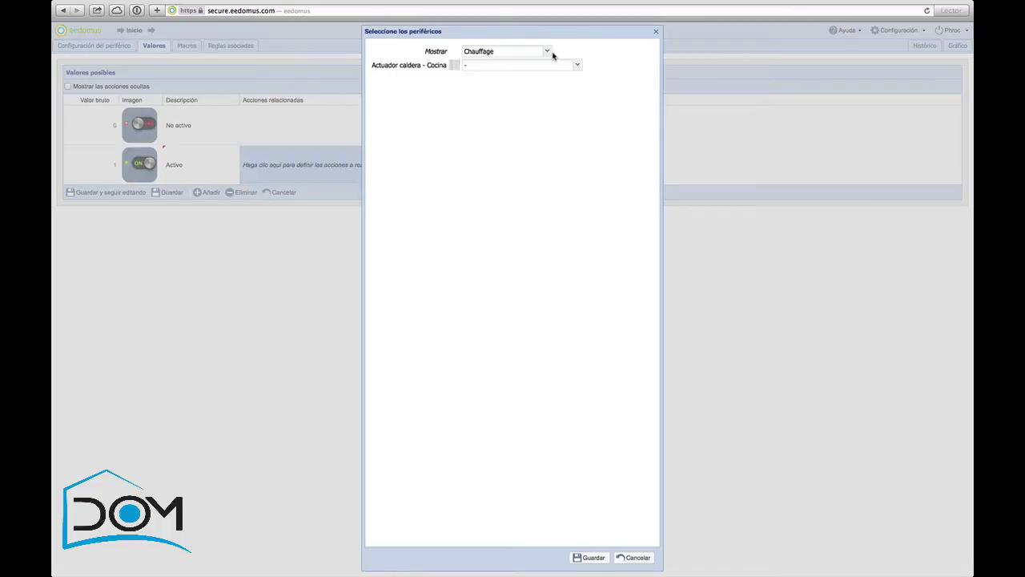
left_click(548, 52)
left_click(527, 130)
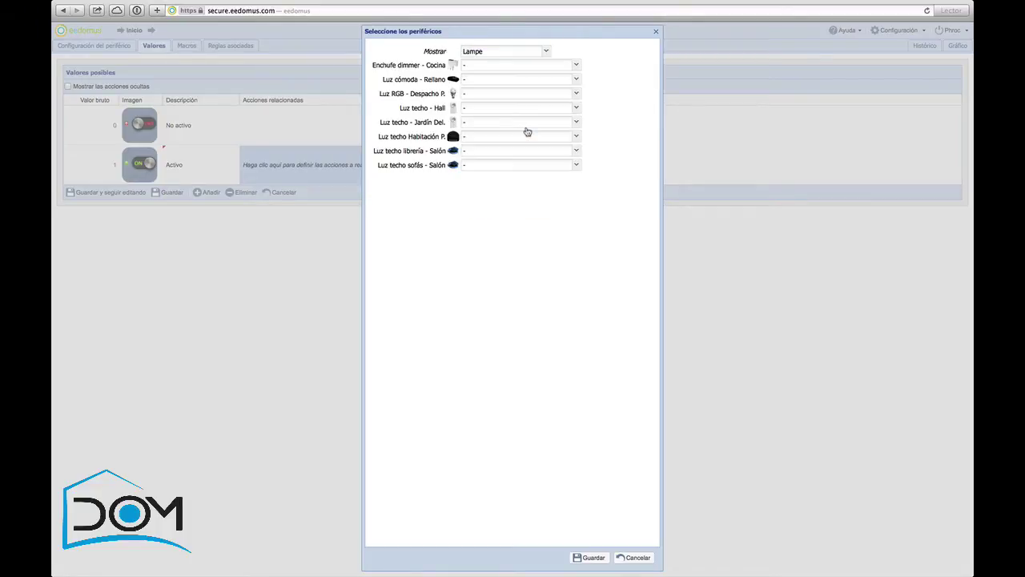
left_click(544, 53)
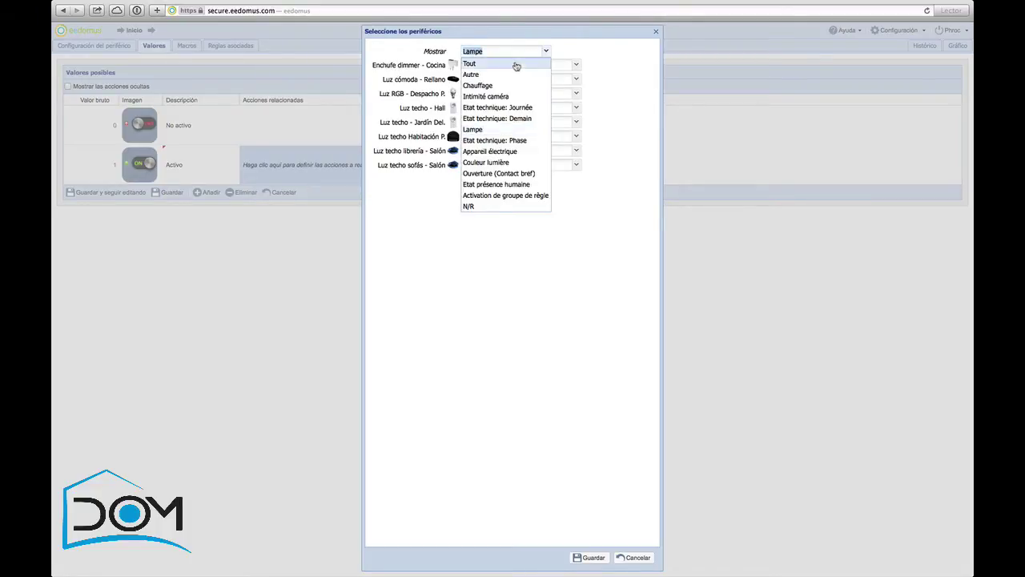
left_click(517, 64)
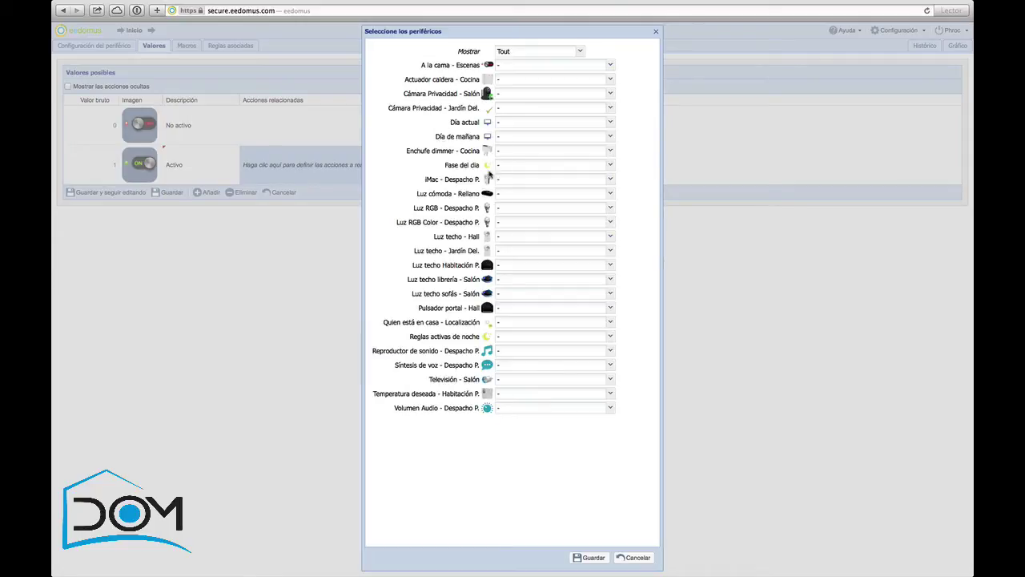
Step: Set iMac - Despacho P. to Apagado, and Luz cómoda - Rellano, Luz RGB - Despacho P. and Luz techo - Hall to Apagada
left_click(610, 179)
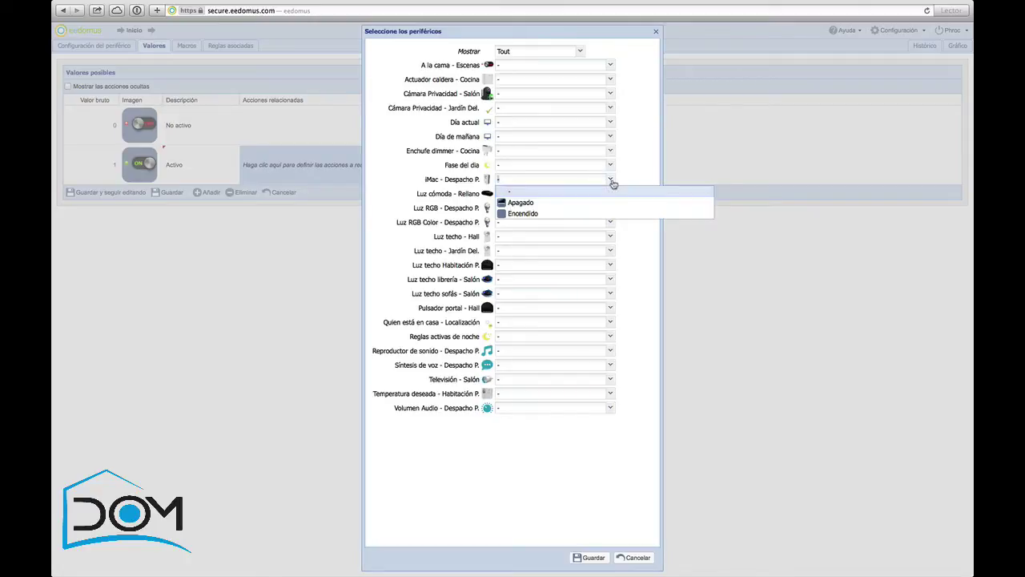
left_click(567, 204)
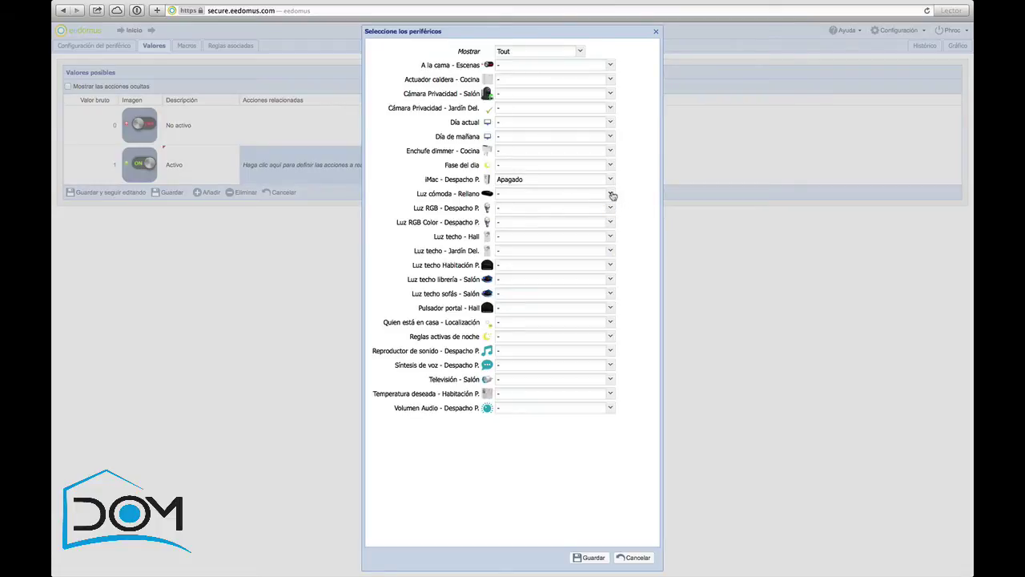
left_click(611, 195)
left_click(583, 218)
left_click(611, 207)
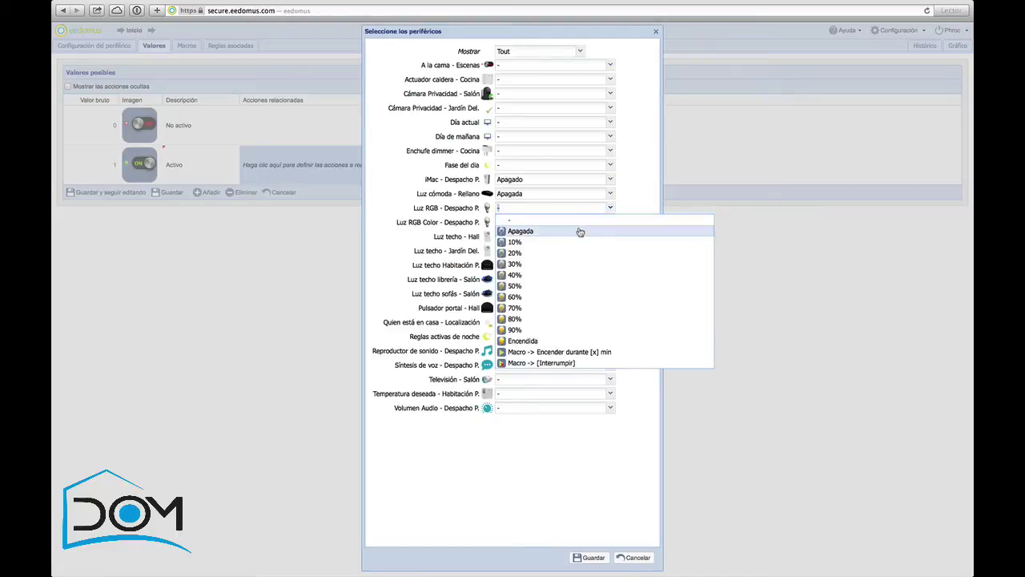
left_click(580, 232)
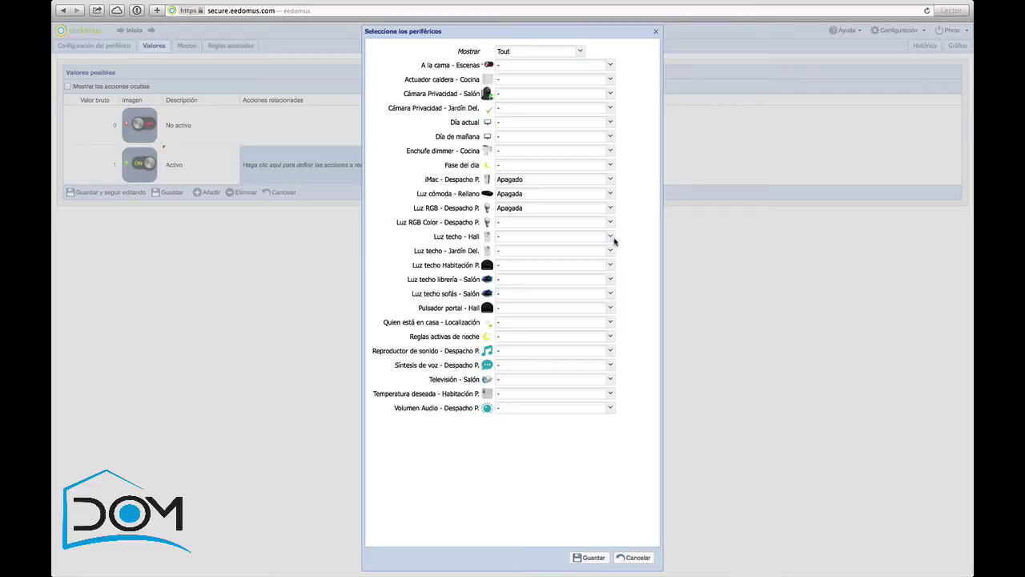
left_click(611, 238)
left_click(579, 260)
Step: Set Temperatura deseada - Habitación P. to 19, and save the related actions and the scene
left_click(611, 393)
scroll(593, 471, "down", 4)
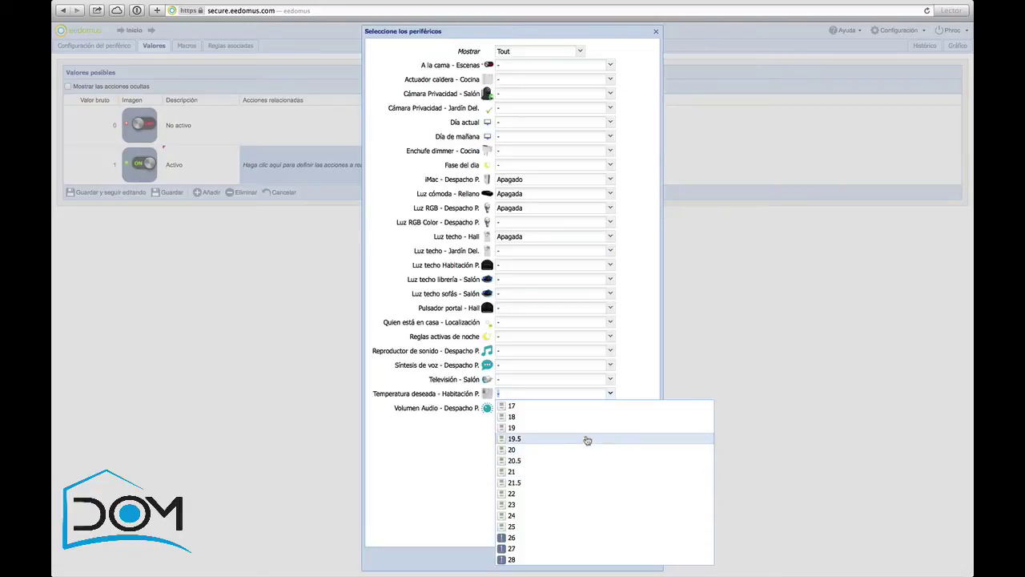
left_click(586, 432)
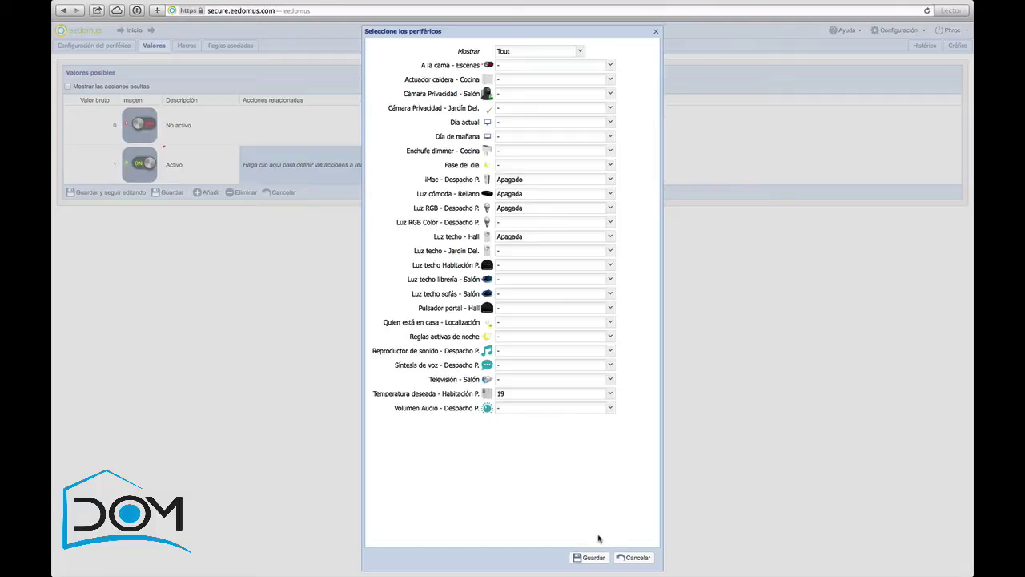
left_click(589, 558)
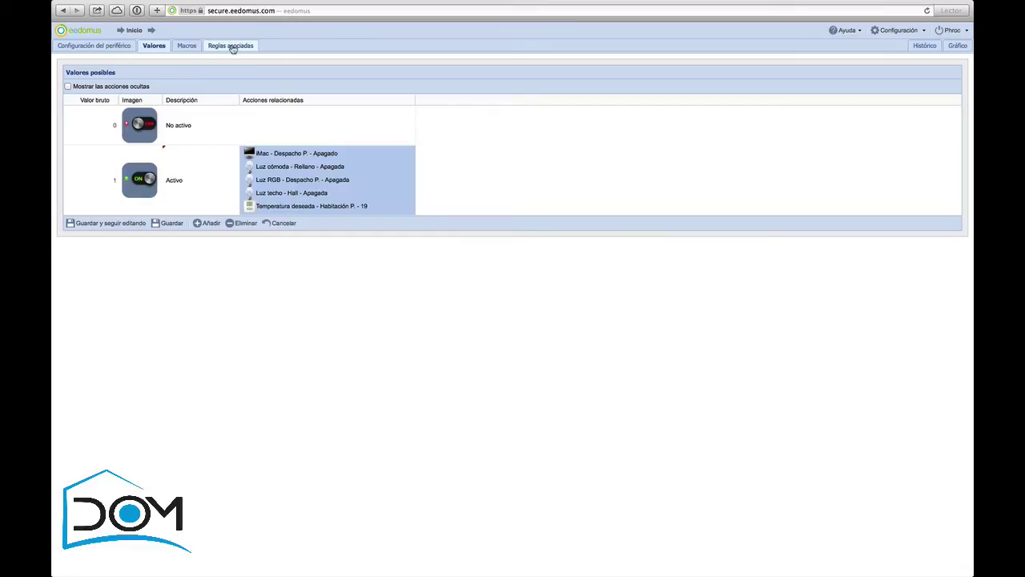
left_click(169, 222)
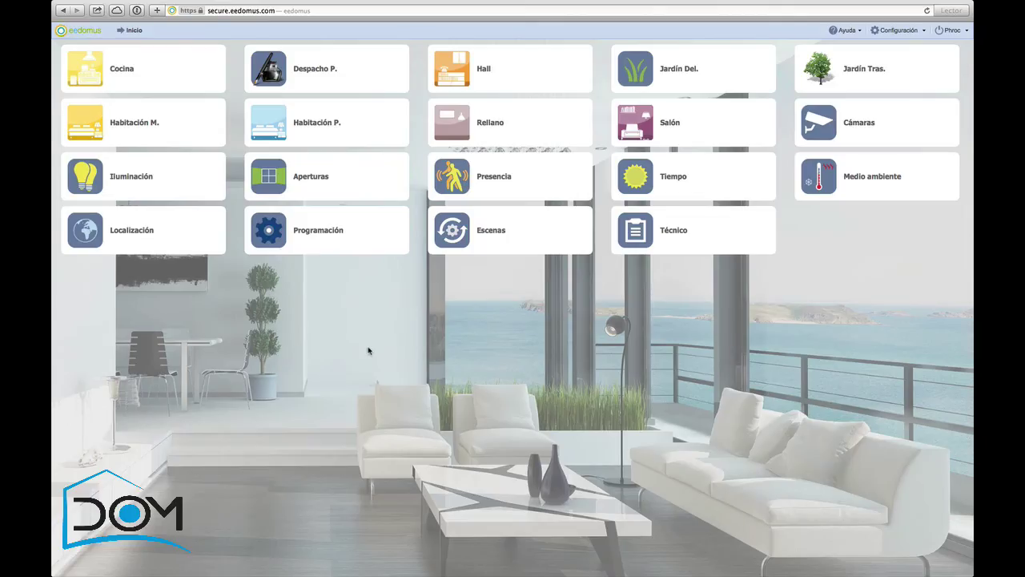
Step: View the available values of the A dormir scene in the Despacho P. room and return to the home page
left_click(256, 80)
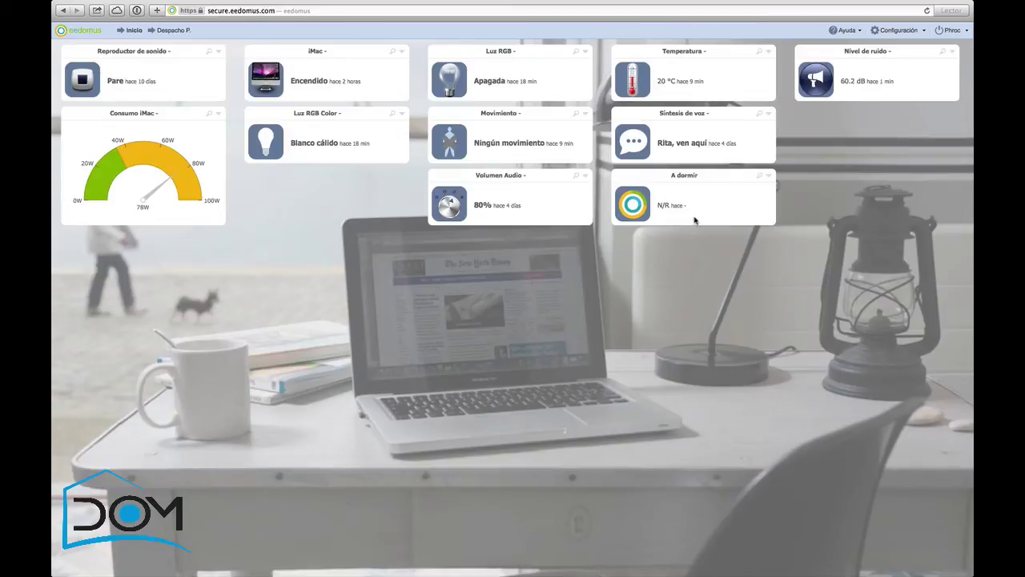
left_click(643, 210)
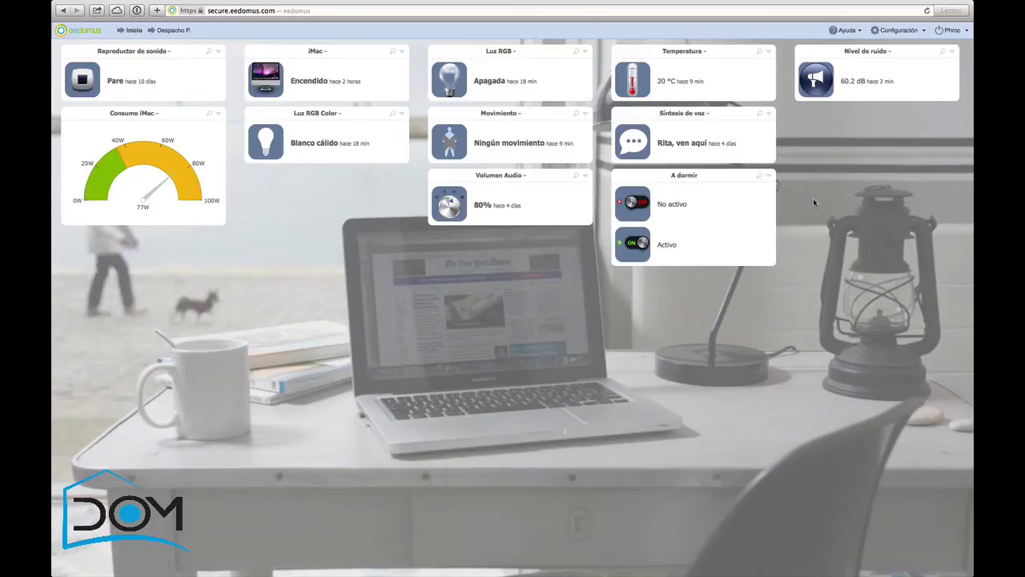
left_click(134, 30)
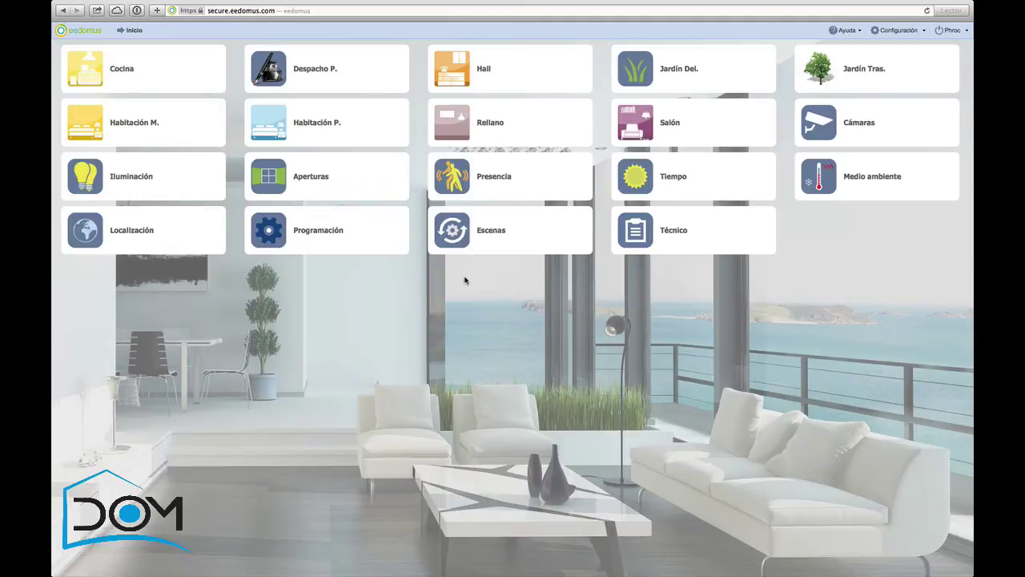
left_click(134, 33)
Step: Review the description of the Escena element among the other peripheral types that can be added, and return to the home page
left_click(910, 29)
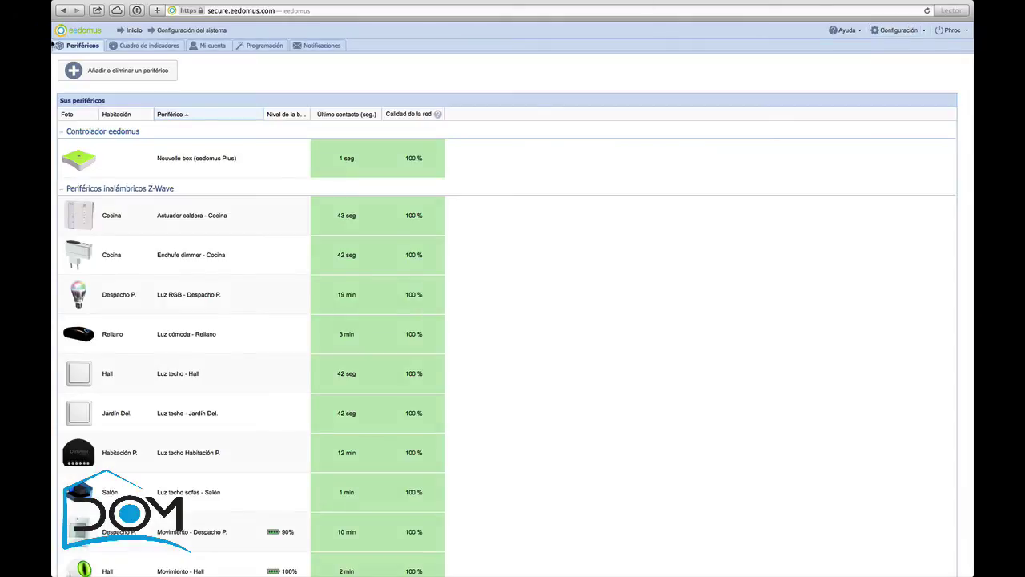
left_click(139, 74)
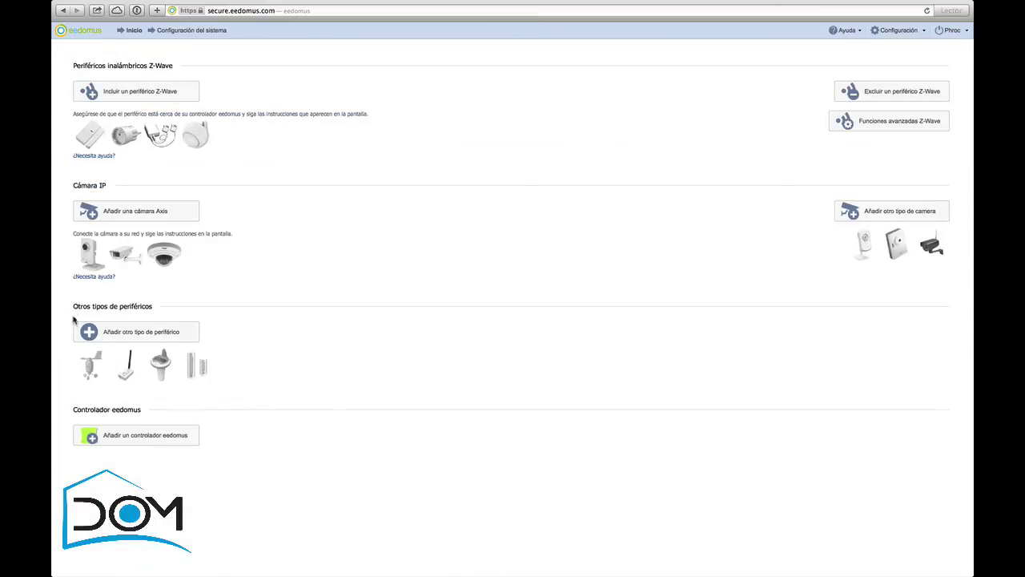
left_click(120, 340)
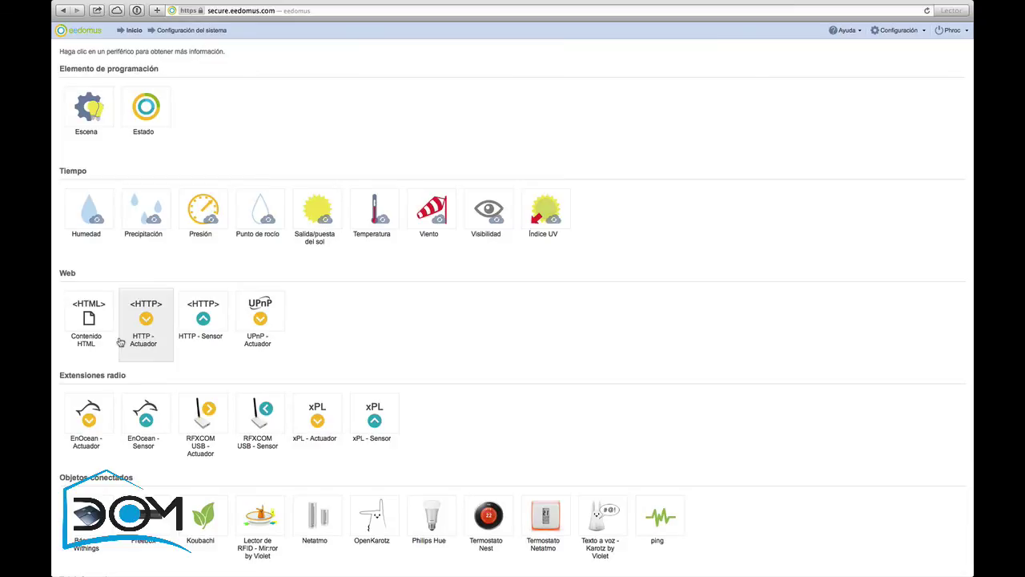
left_click(80, 121)
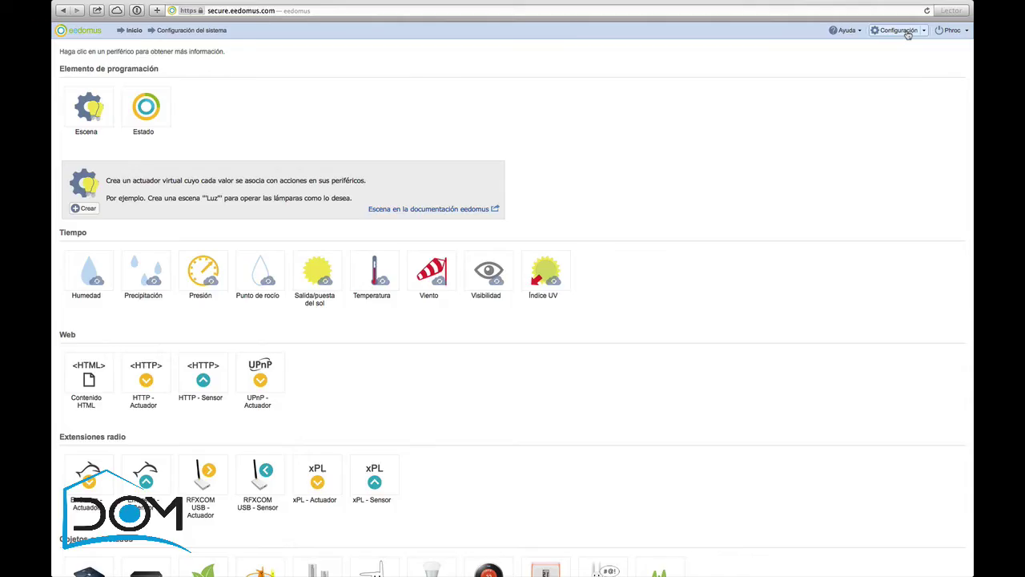
left_click(907, 33)
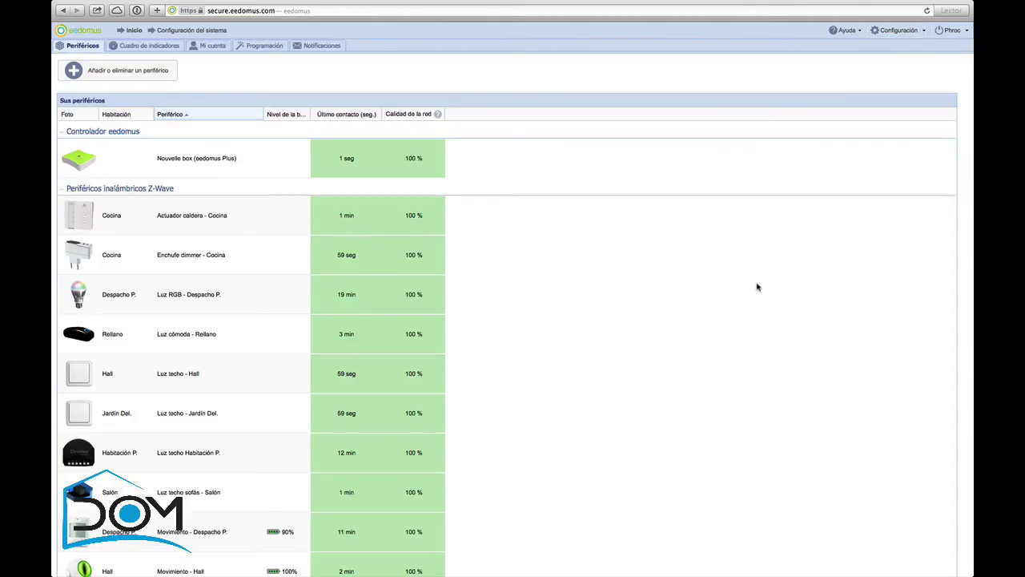
left_click(133, 30)
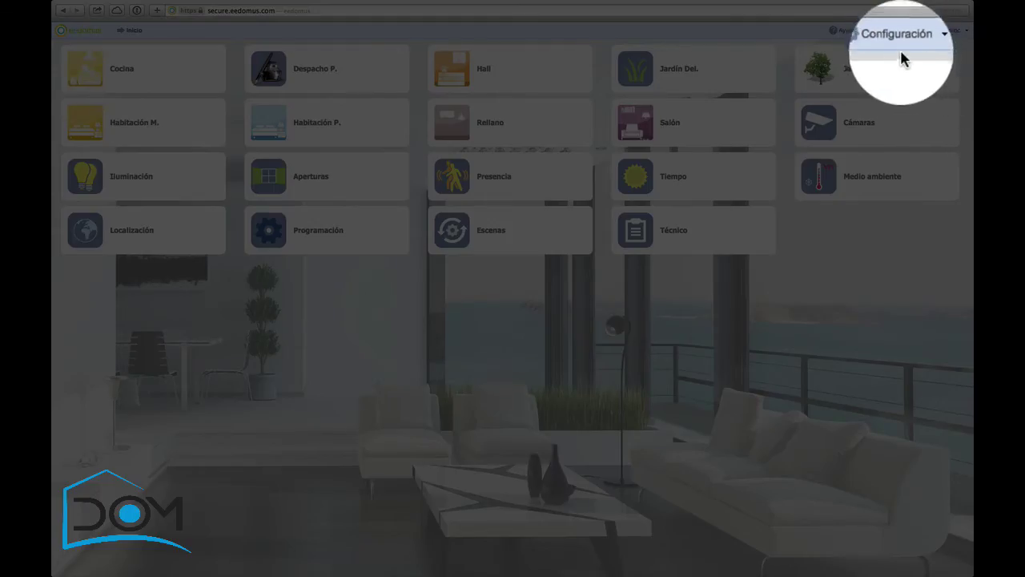
Step: Look over the programming list and the account settings in the system configuration
left_click(902, 56)
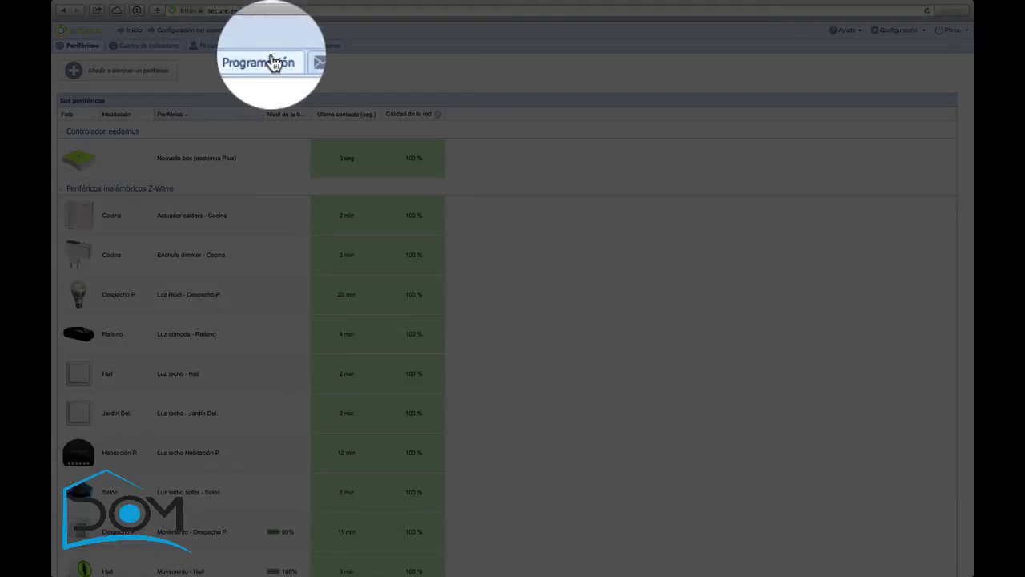
left_click(263, 46)
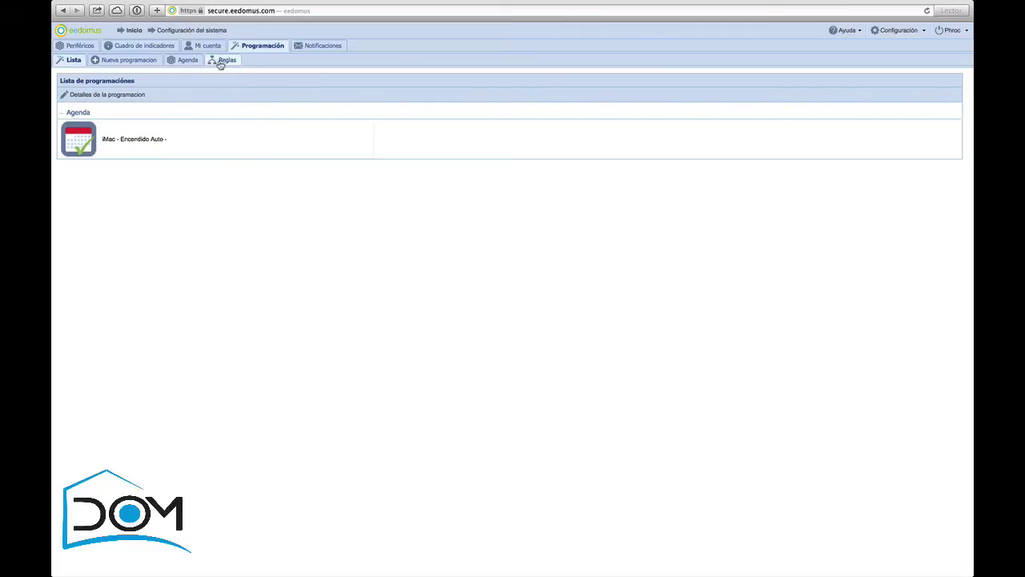
left_click(895, 32)
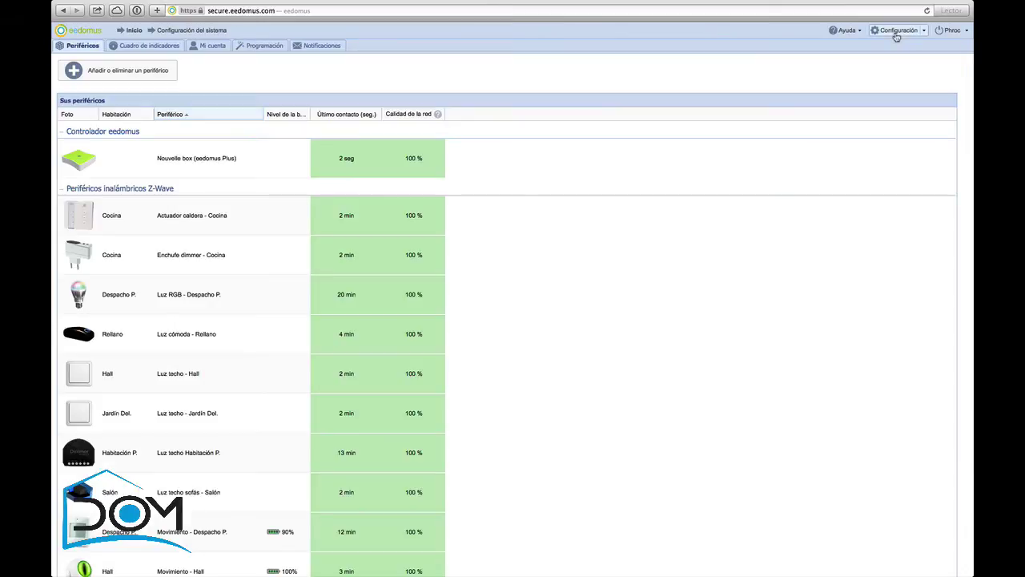
left_click(898, 32)
left_click(211, 45)
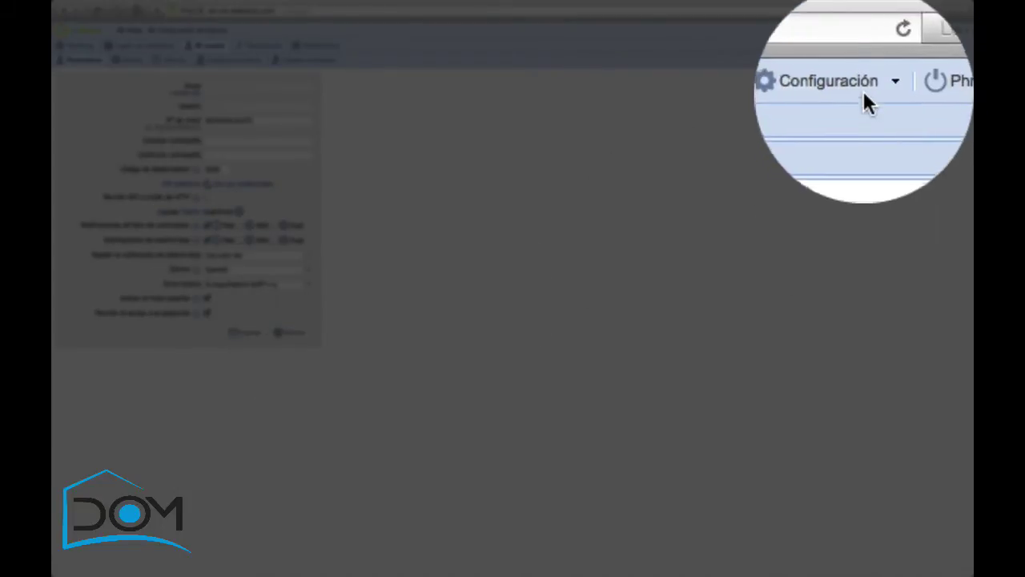
Step: Create a new rule from the programming rules list and name it Prueba
left_click(897, 32)
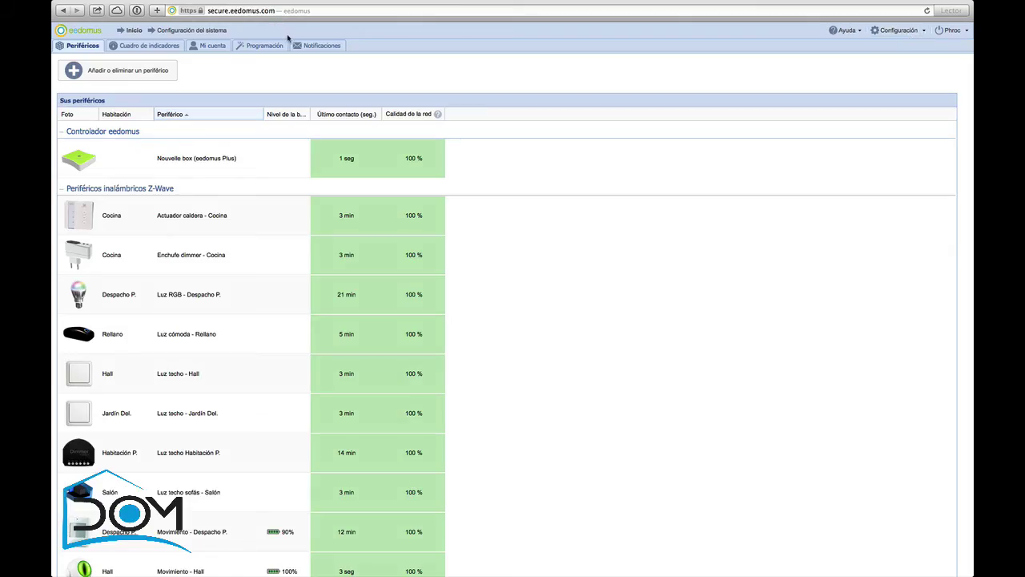
left_click(262, 48)
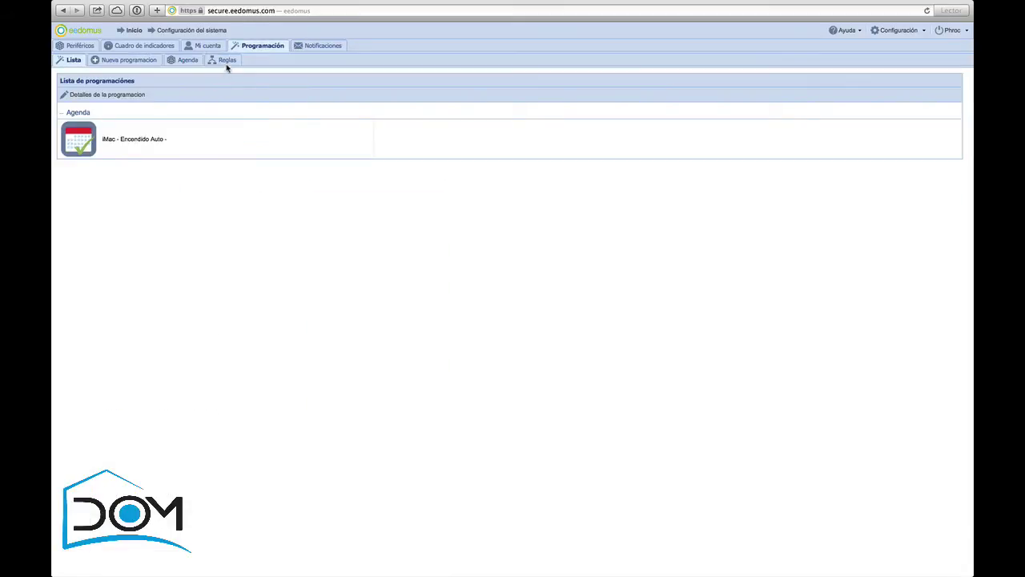
left_click(227, 62)
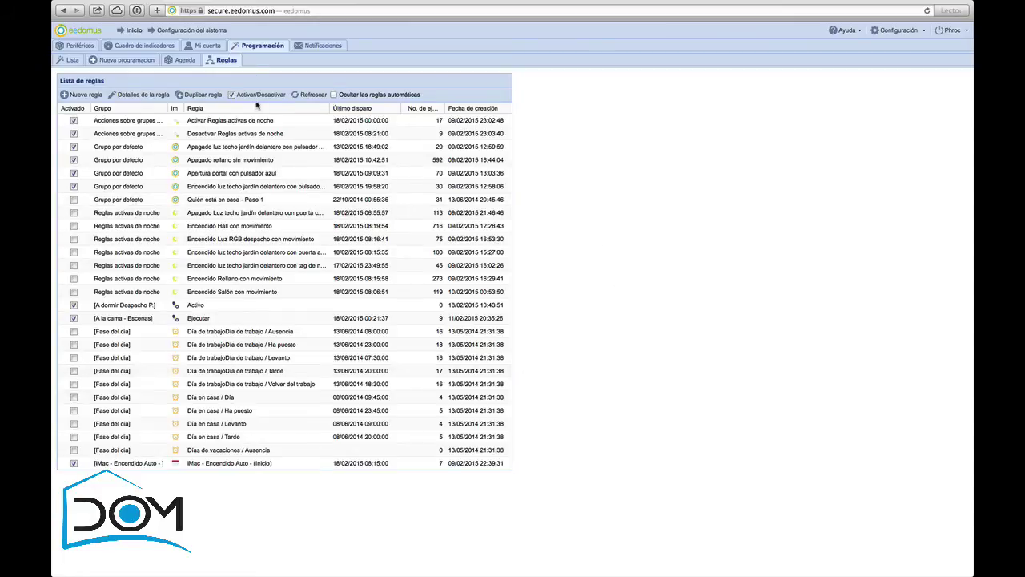
left_click(86, 96)
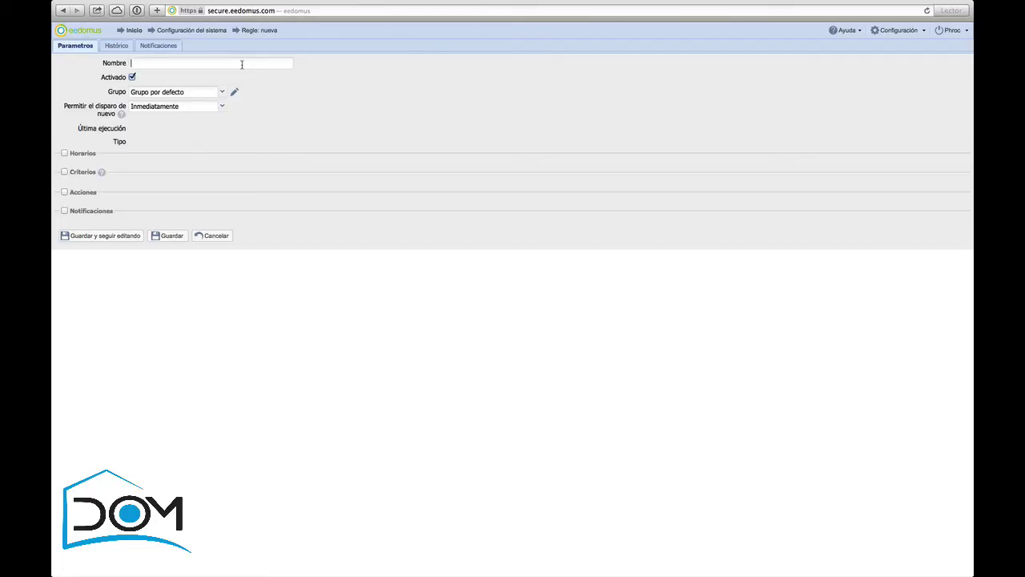
type("Prueba")
Step: Check the groups available for the rule and add a new group named Alarma in the group management
left_click(224, 92)
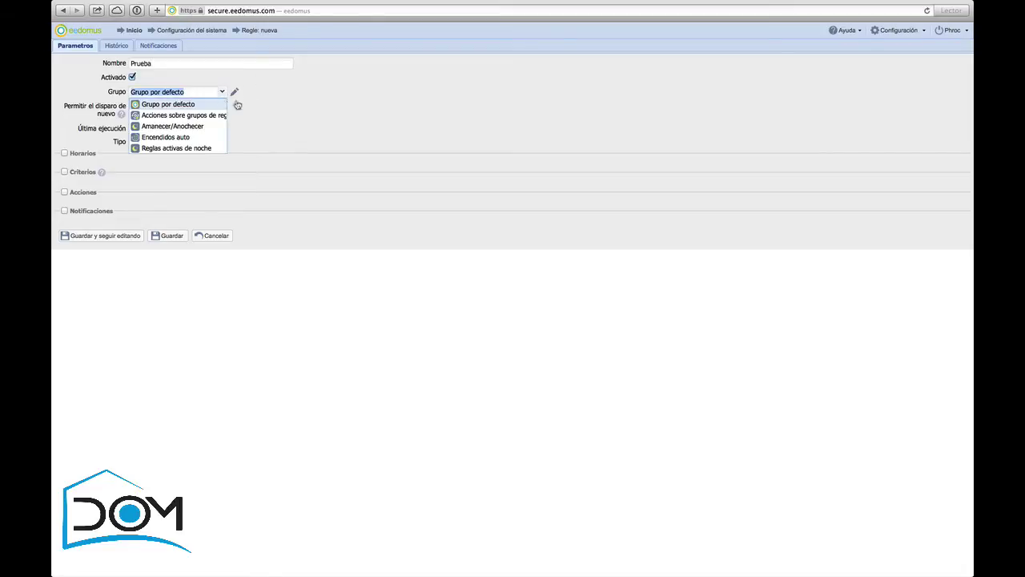
left_click(317, 105)
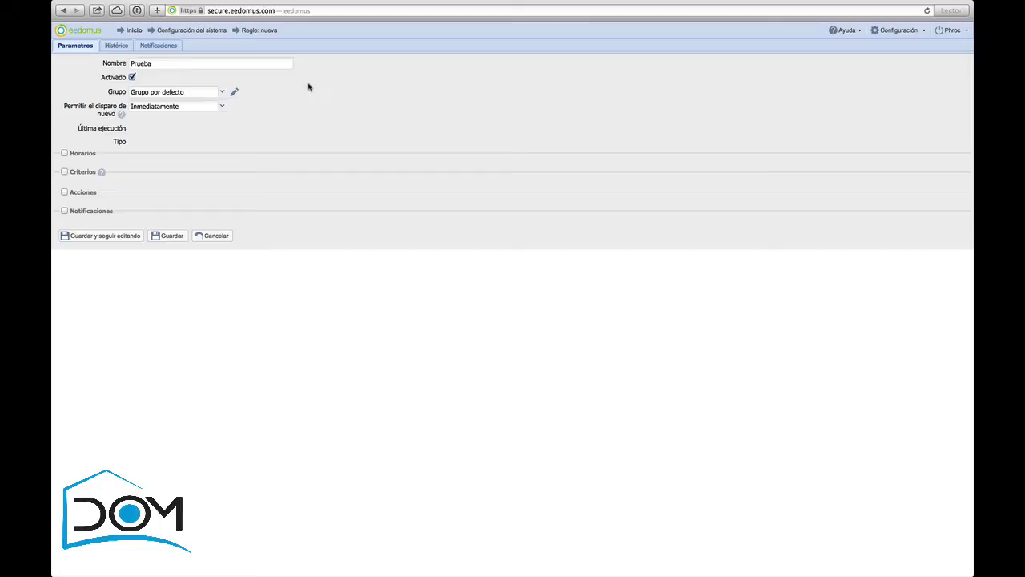
left_click(234, 92)
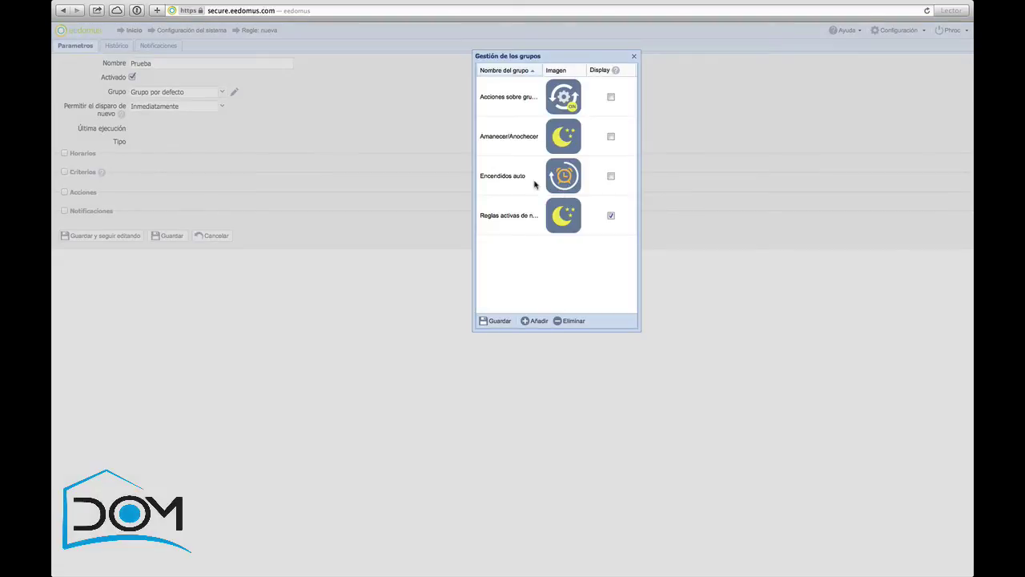
left_click(534, 323)
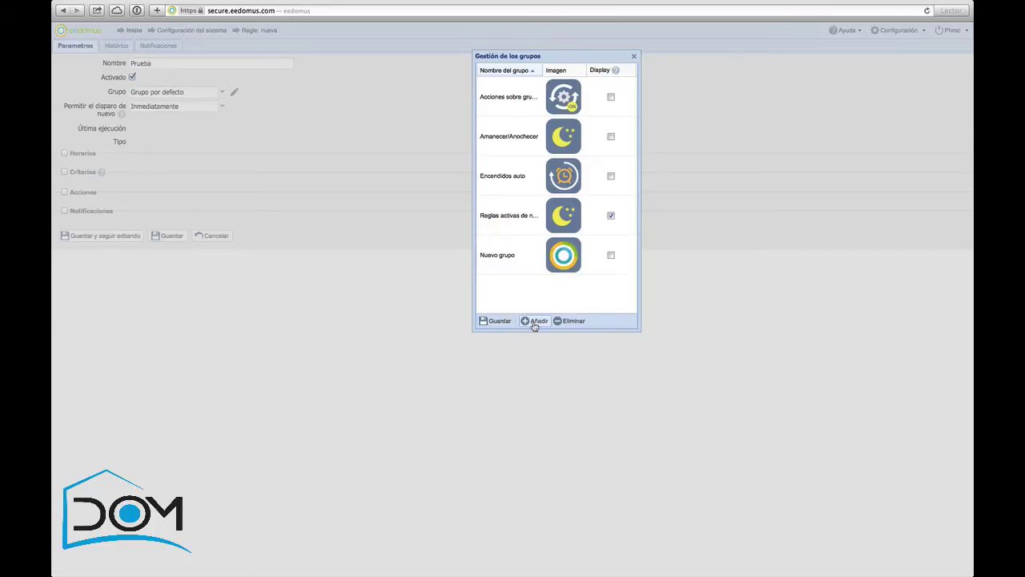
left_click(508, 255)
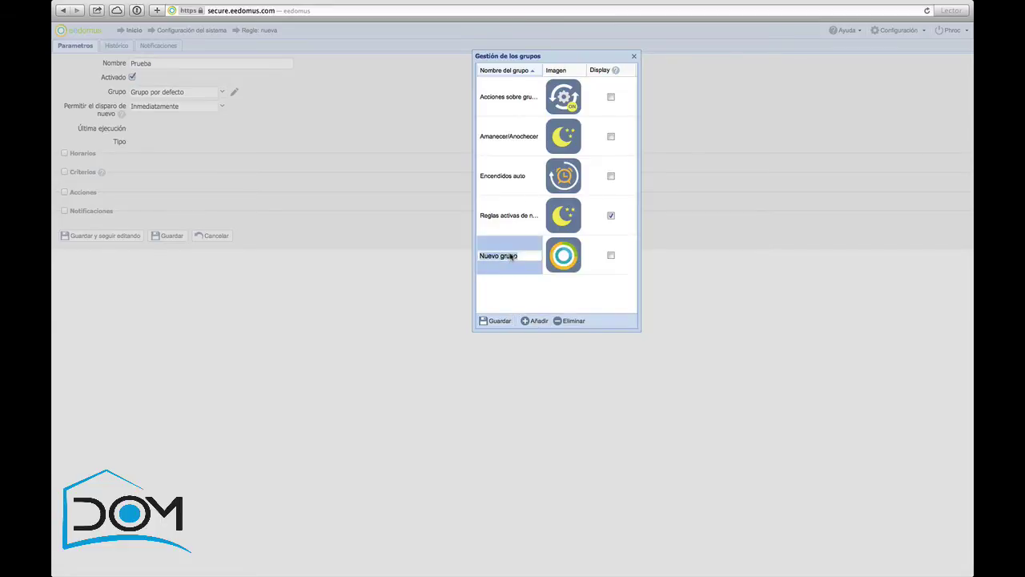
type("c")
key("BackSpace")
type("Alarma")
left_click(614, 274)
Step: Give the Alarma group the presence image of a walking figure with a light bulb, and save the groups
left_click(564, 256)
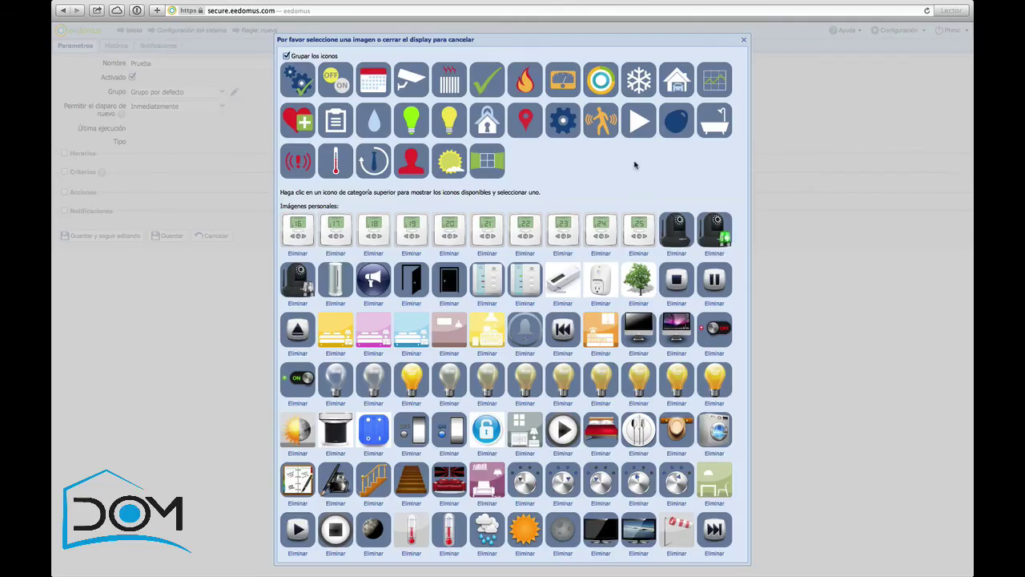
left_click(601, 122)
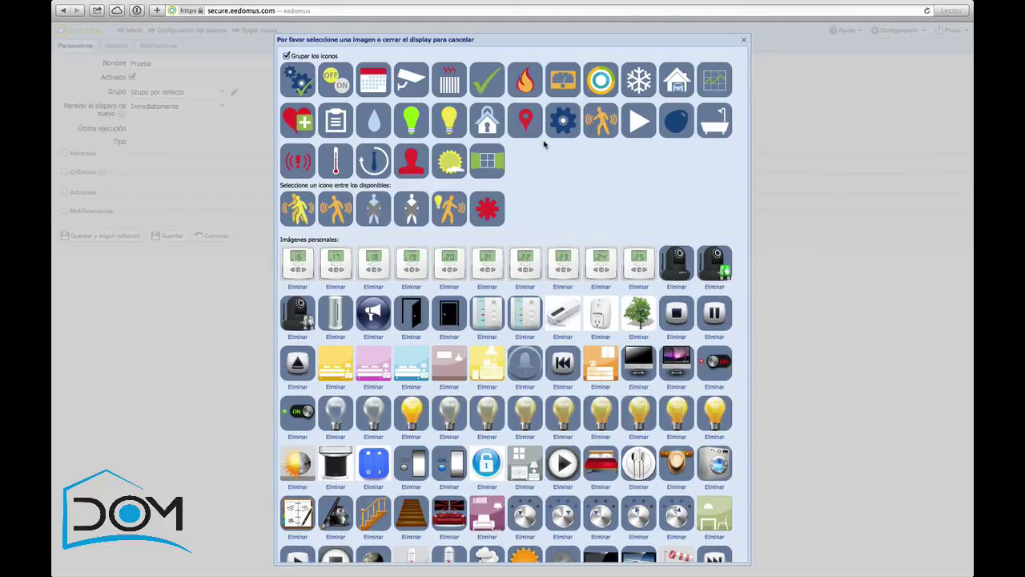
left_click(449, 209)
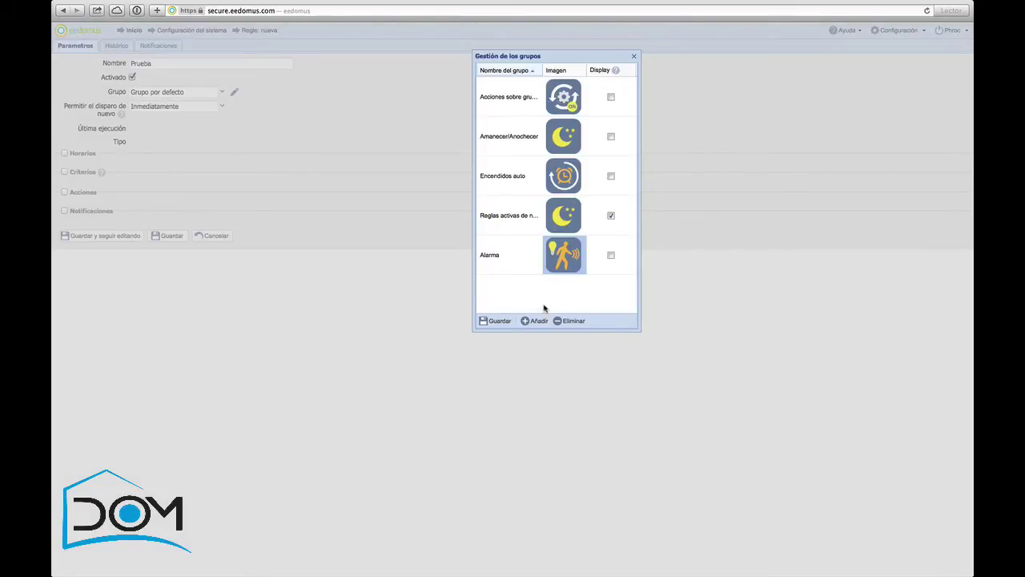
left_click(495, 323)
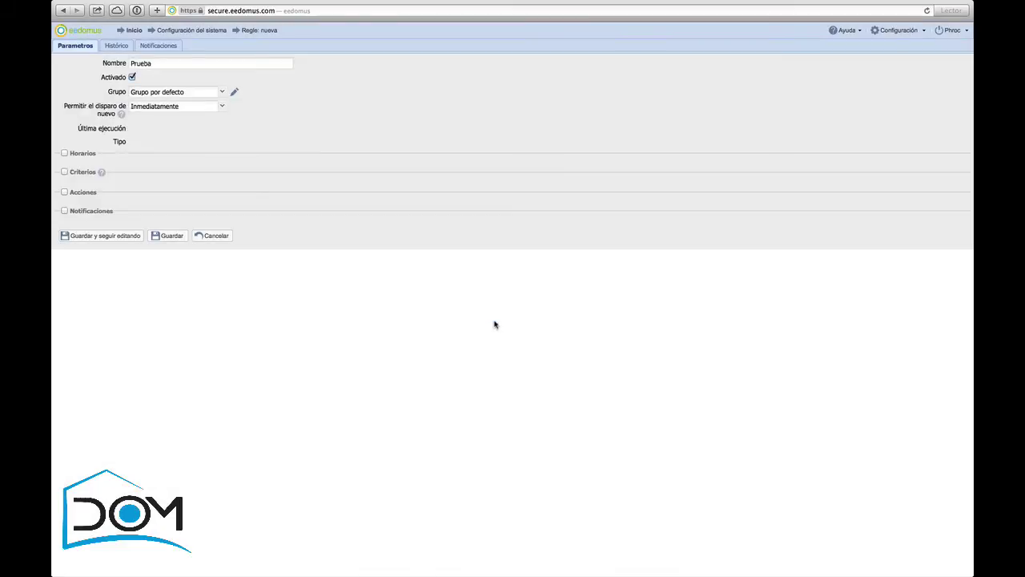
Step: Turn on display for the Alarma group in the group management, save the groups, and cancel the new rule
left_click(233, 93)
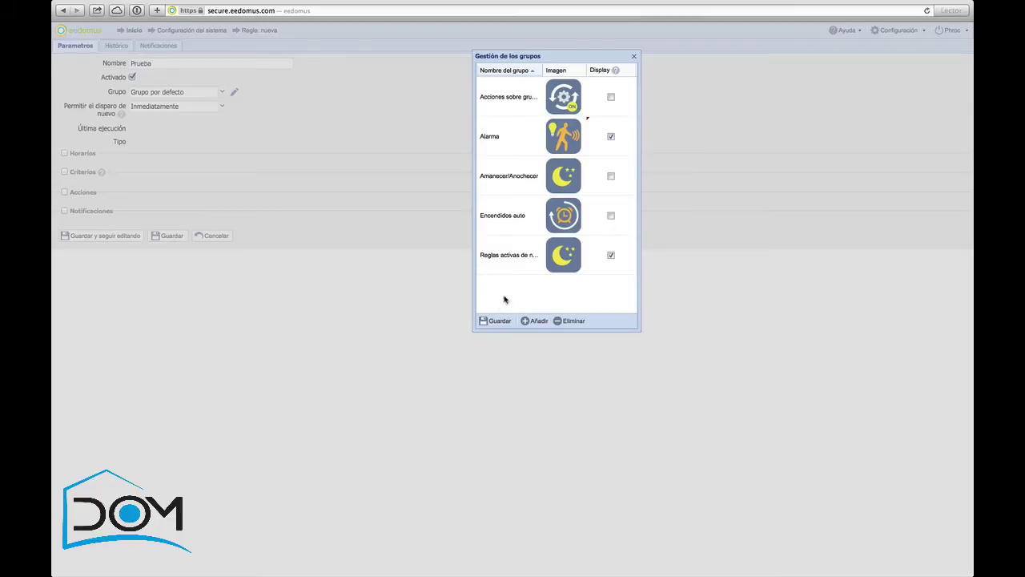
left_click(495, 322)
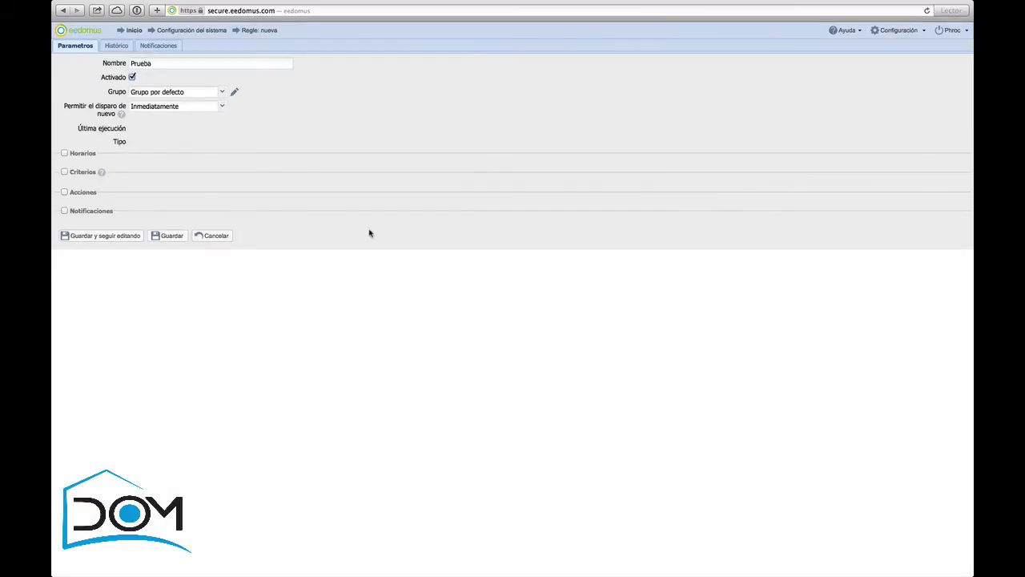
left_click(212, 237)
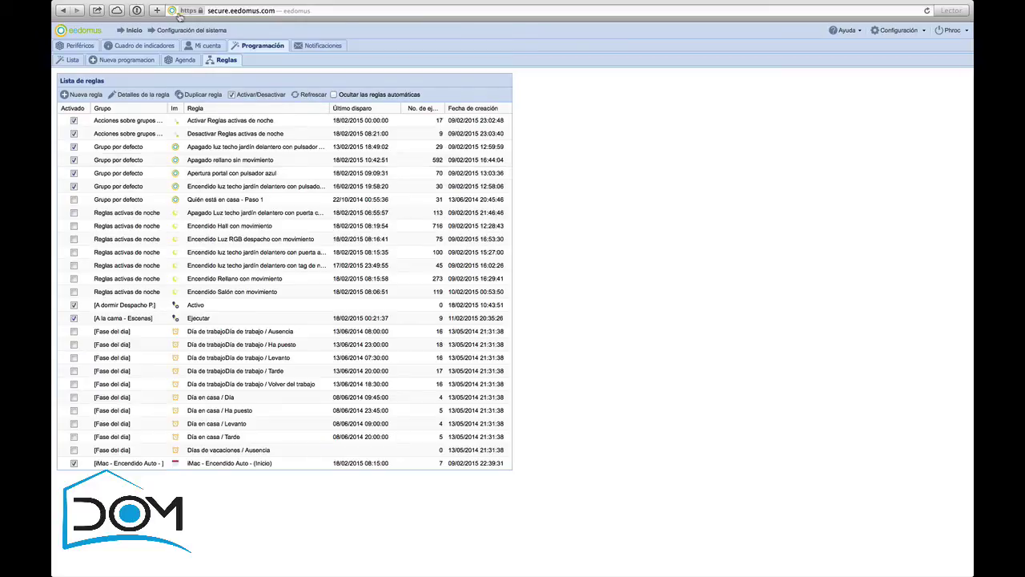
Step: Examine the Programación room from the home page and the states offered by the Reglas activas de noche control
left_click(132, 31)
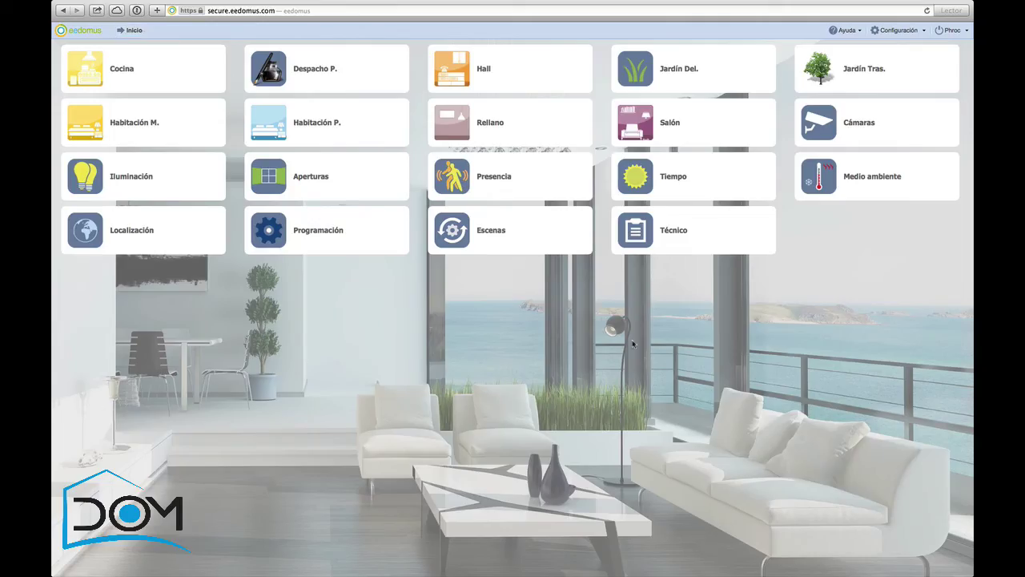
left_click(264, 241)
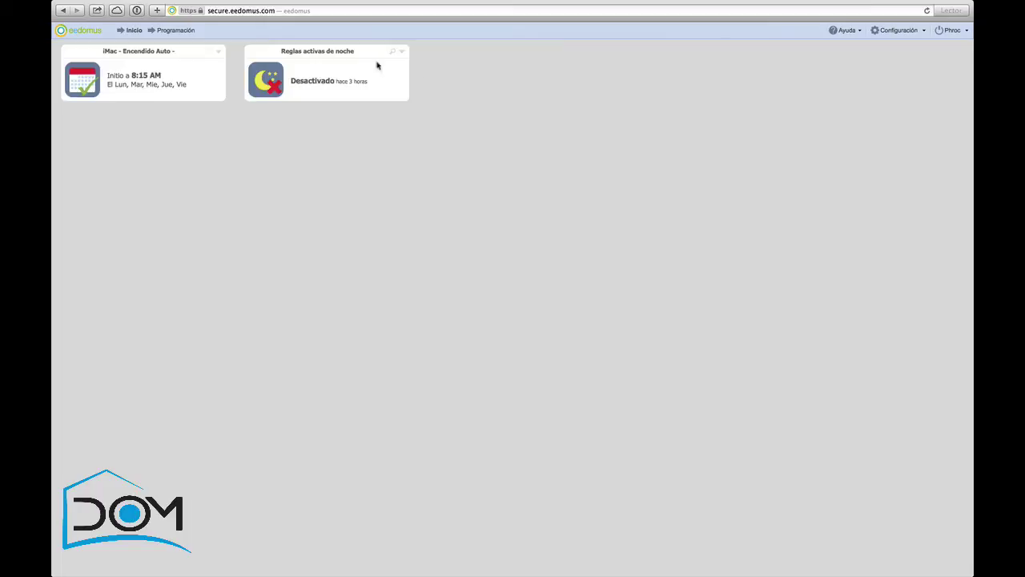
left_click(134, 30)
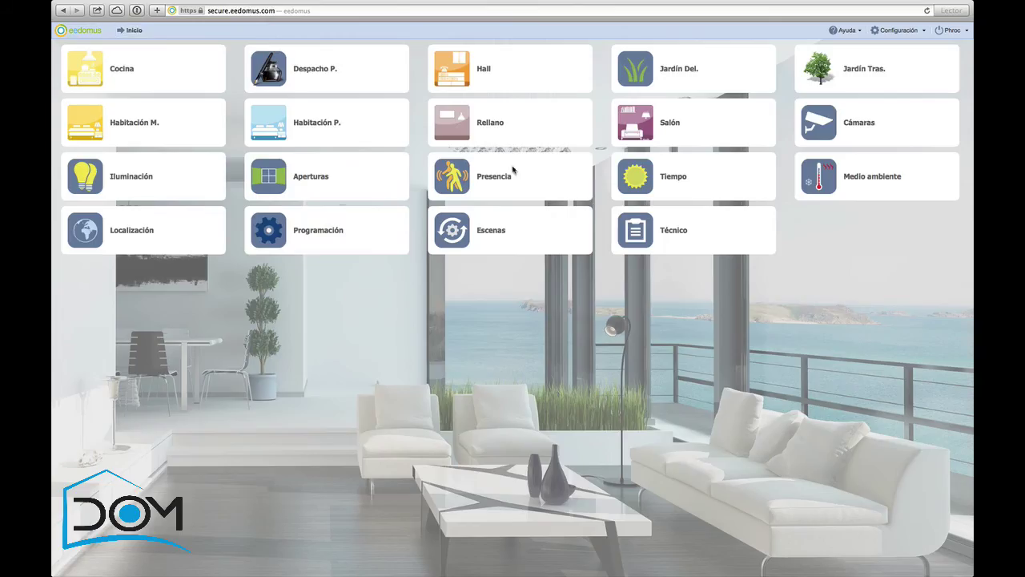
left_click(272, 234)
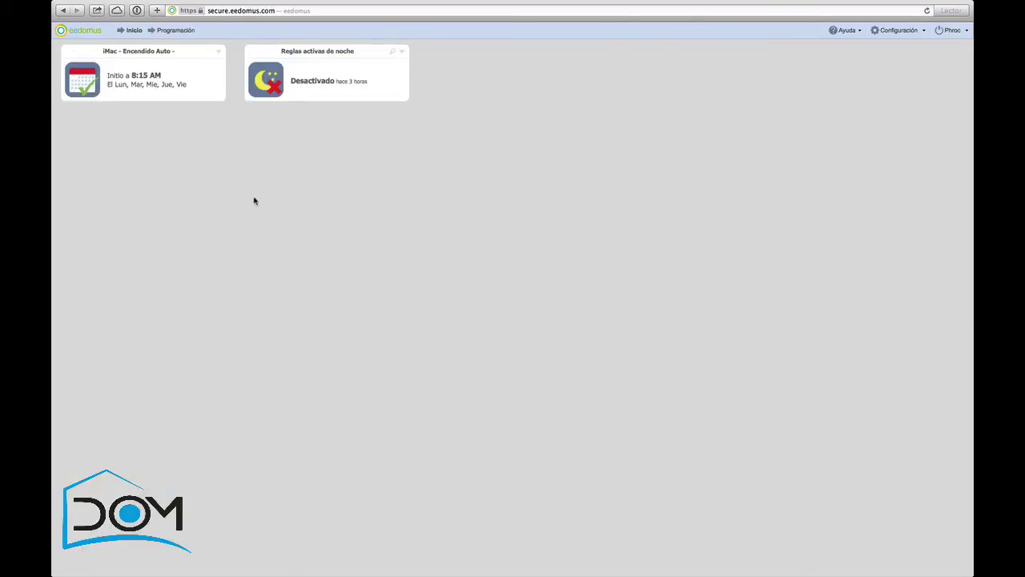
left_click(134, 30)
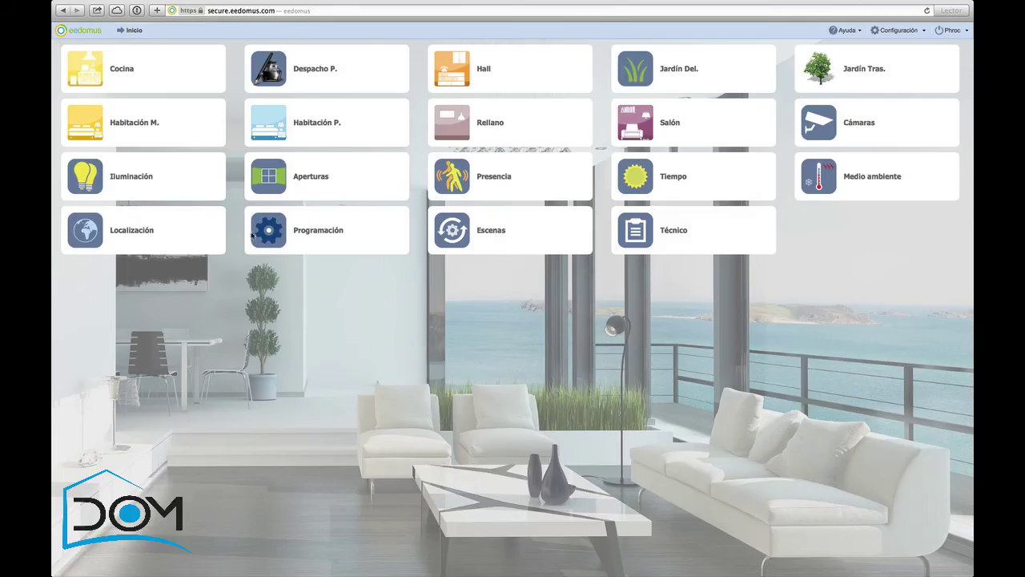
left_click(267, 231)
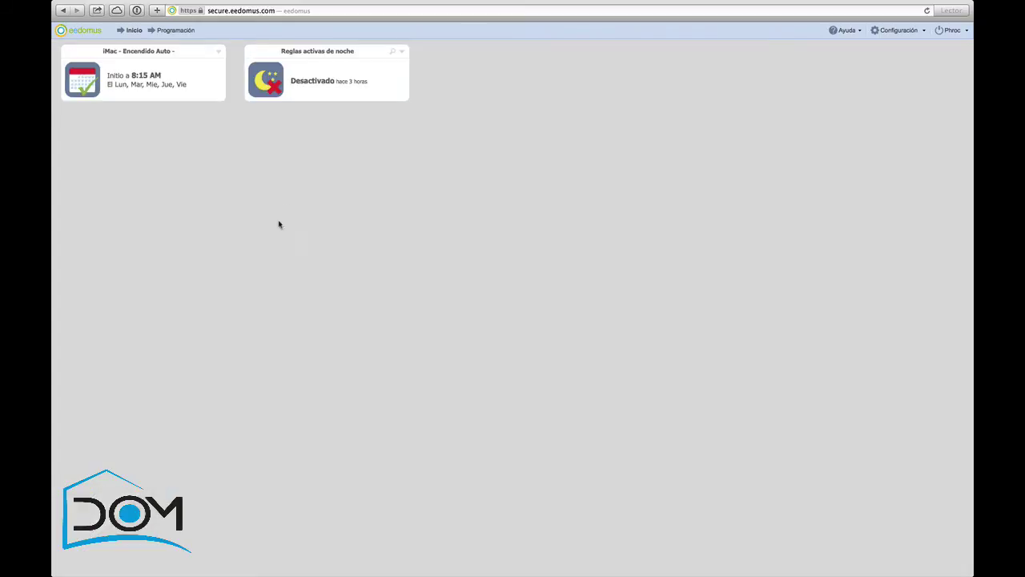
left_click(267, 84)
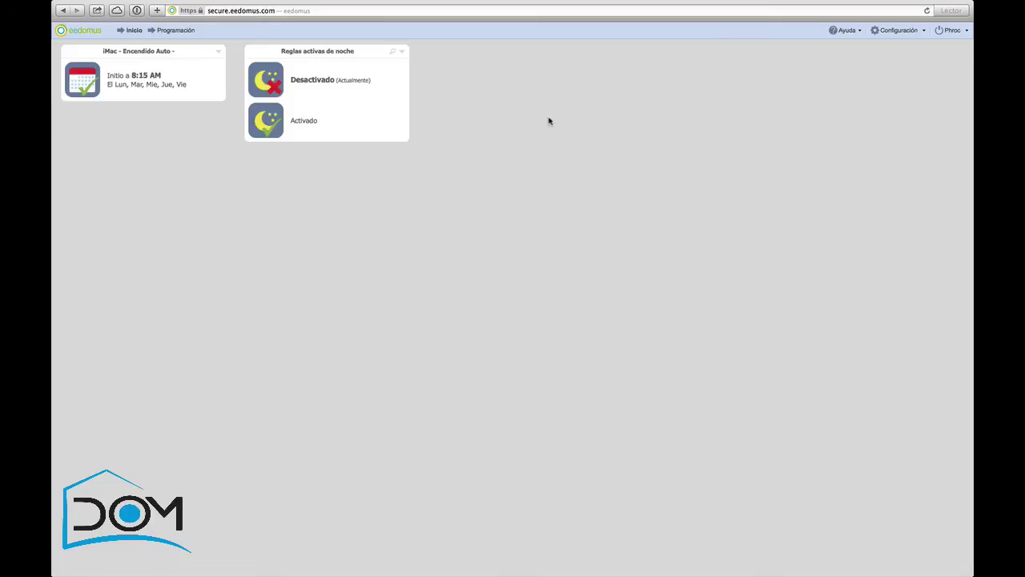
left_click(130, 29)
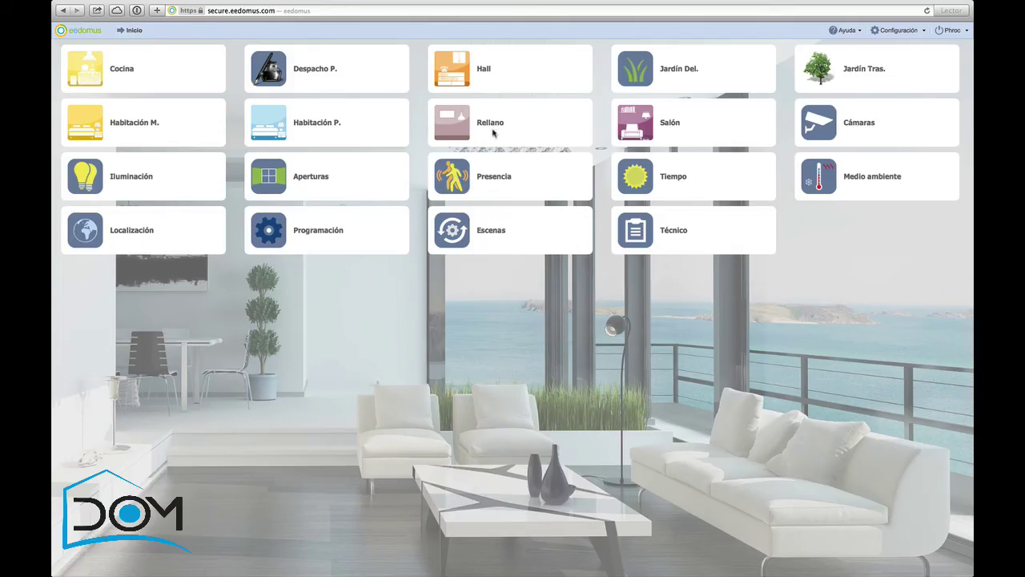
Step: Create a new rule named Prueba from the programming rules list and assign it to the Alarma group
left_click(912, 31)
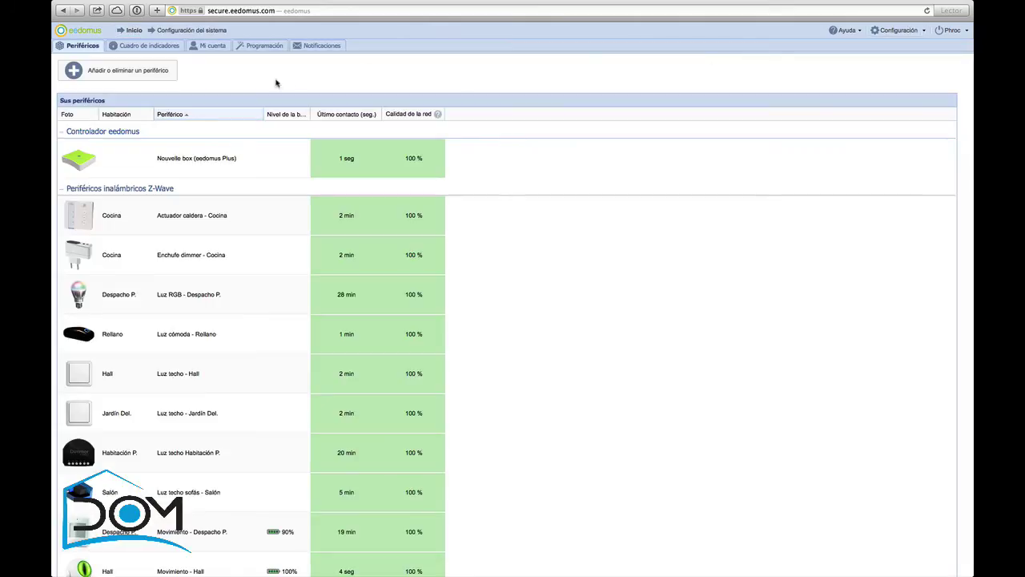
left_click(267, 47)
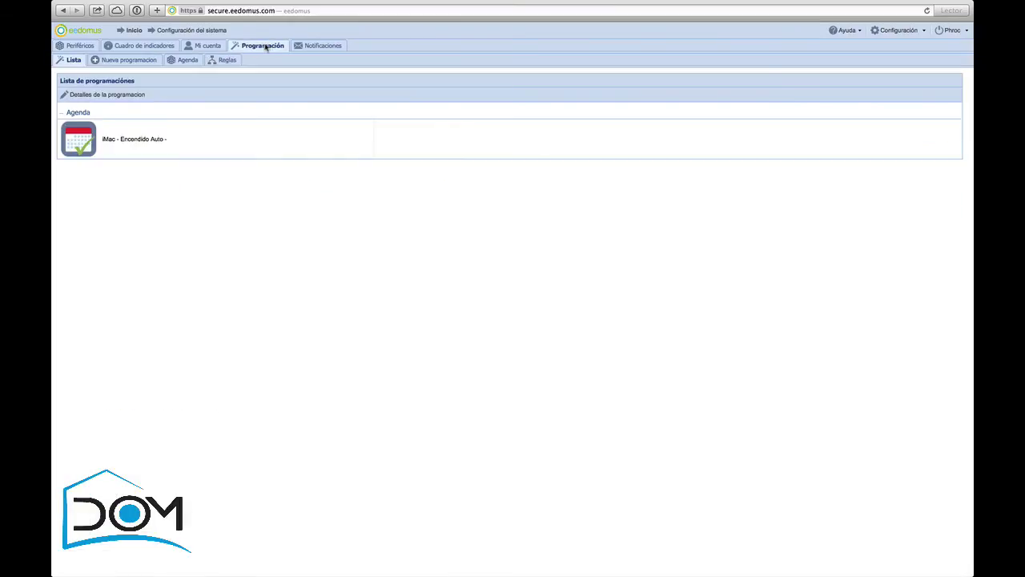
left_click(217, 61)
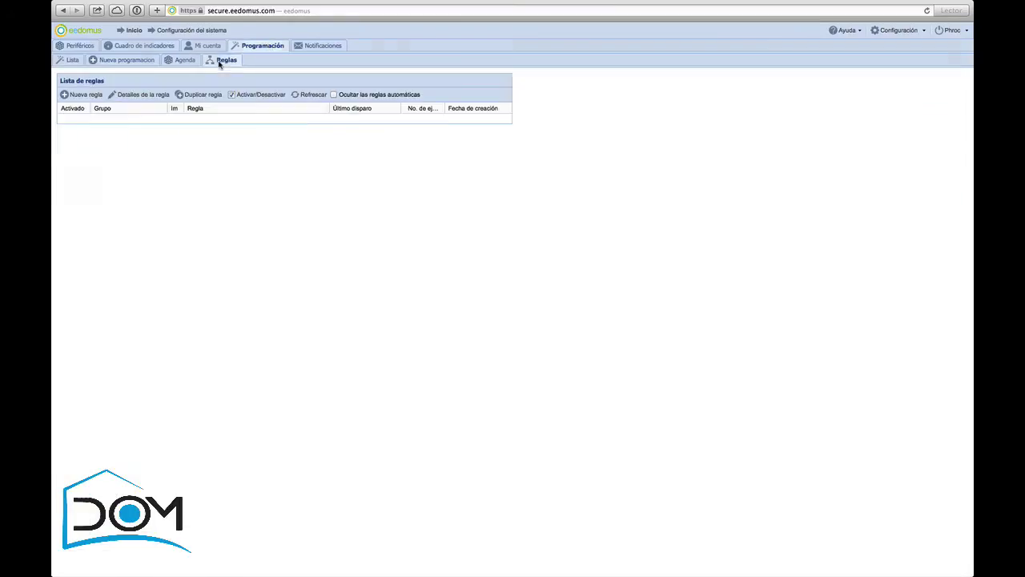
left_click(87, 95)
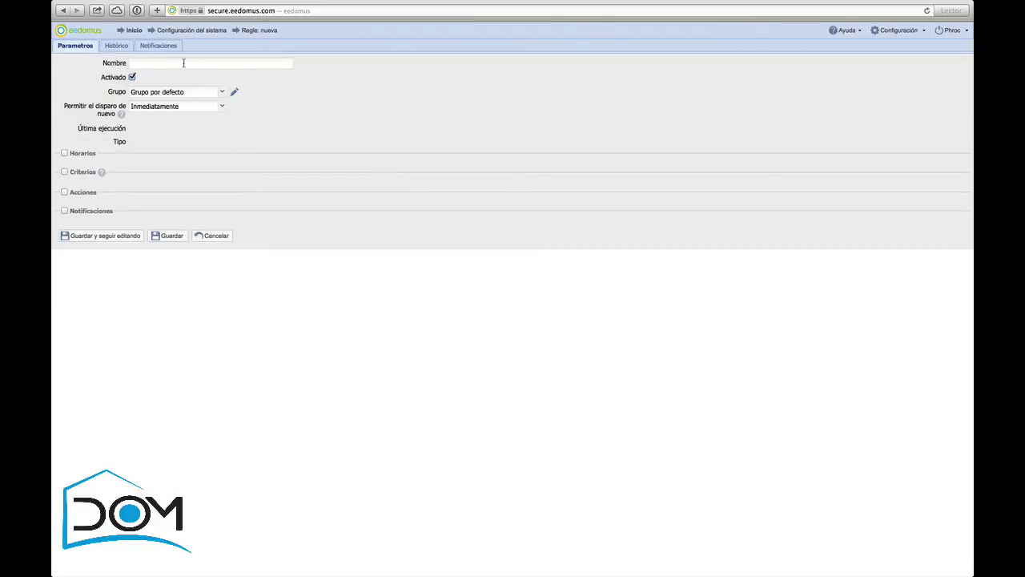
type("Prueba")
left_click(222, 92)
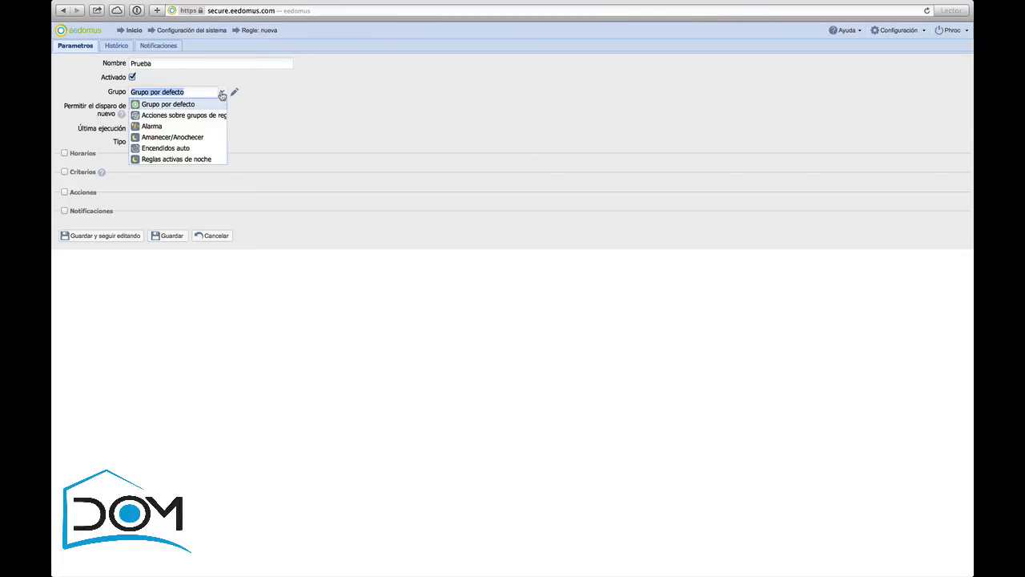
left_click(197, 129)
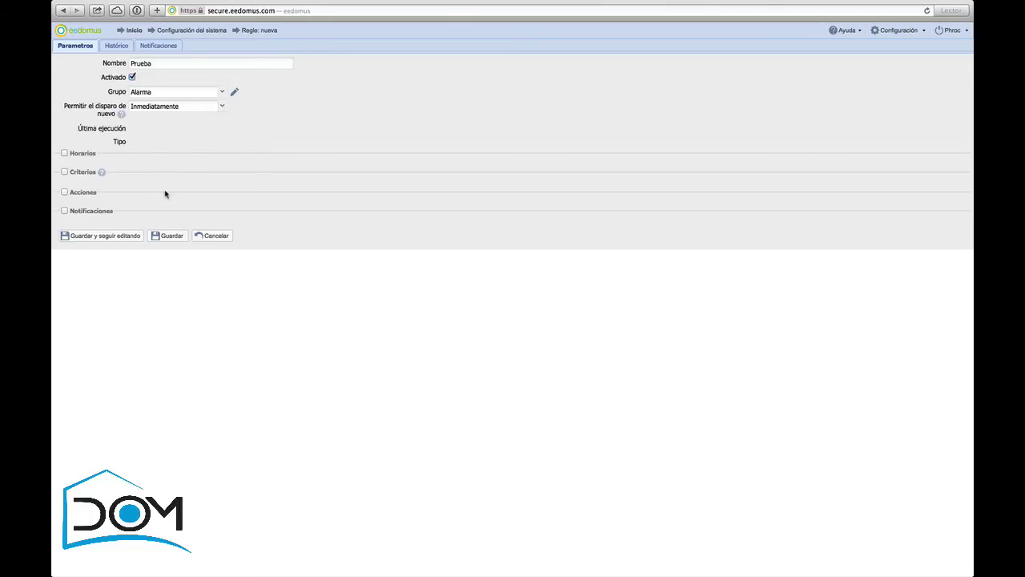
Step: Check the day choices in the rule's Horarios section and leave the schedule disabled
left_click(64, 153)
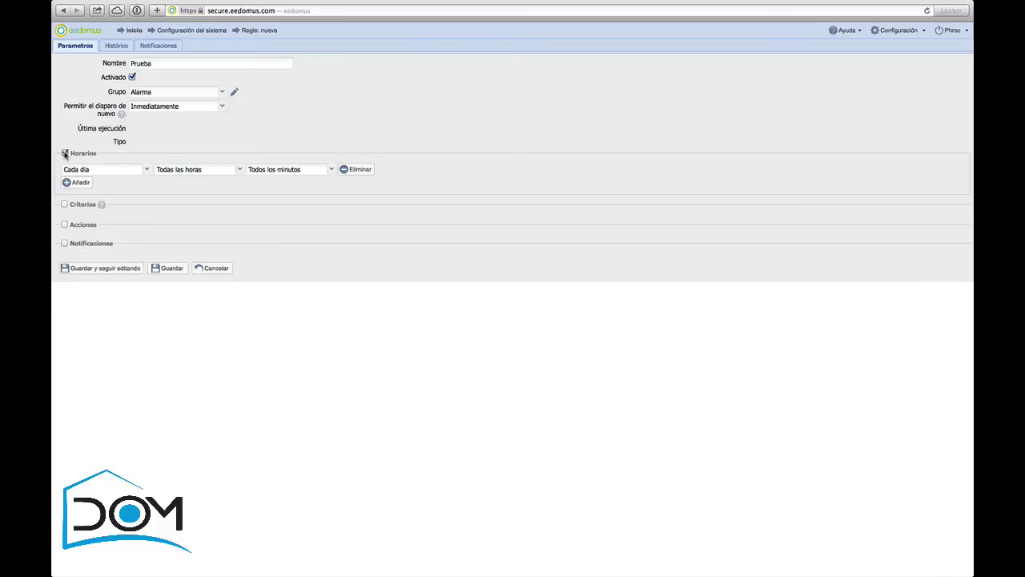
left_click(146, 171)
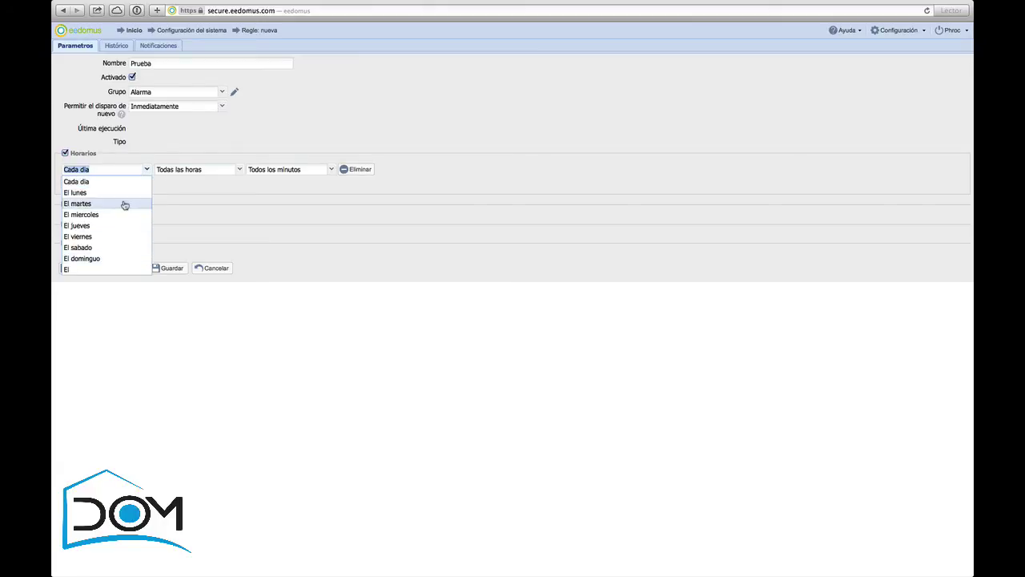
left_click(203, 158)
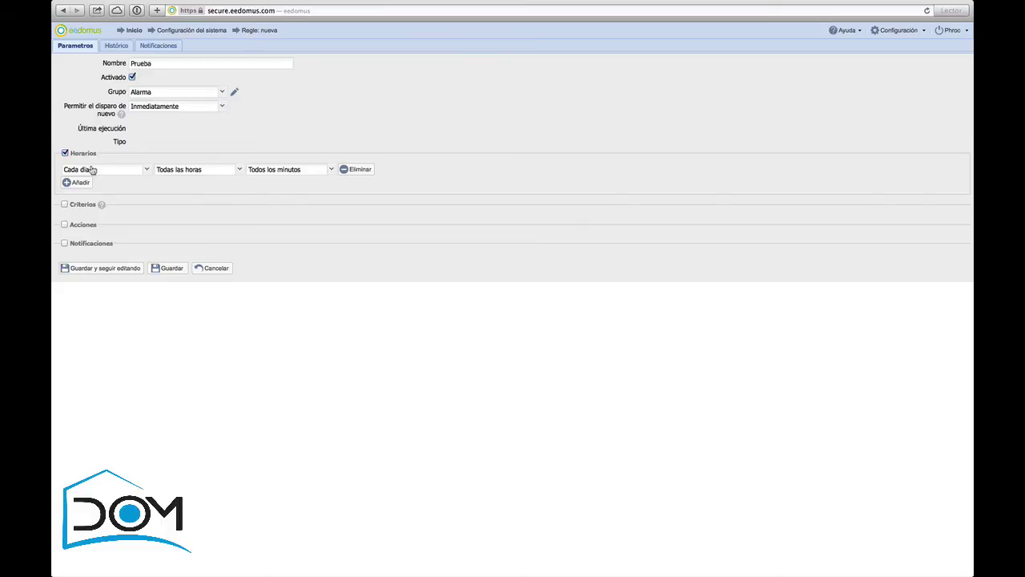
left_click(65, 153)
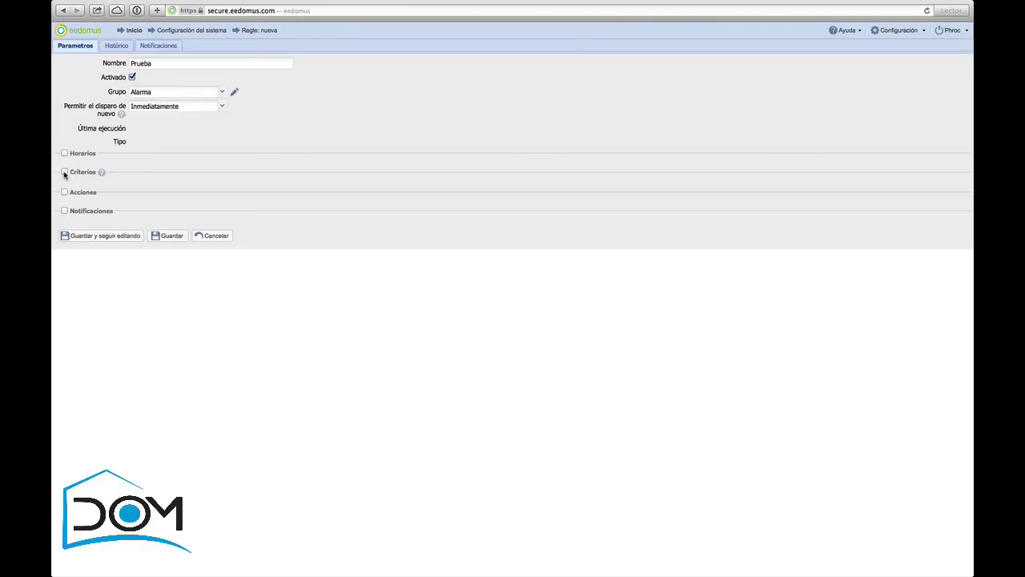
Step: Enable the rule's criteria and set the first one to Consumo iMac - Despacho P., esta, mayor que 50 W
left_click(65, 172)
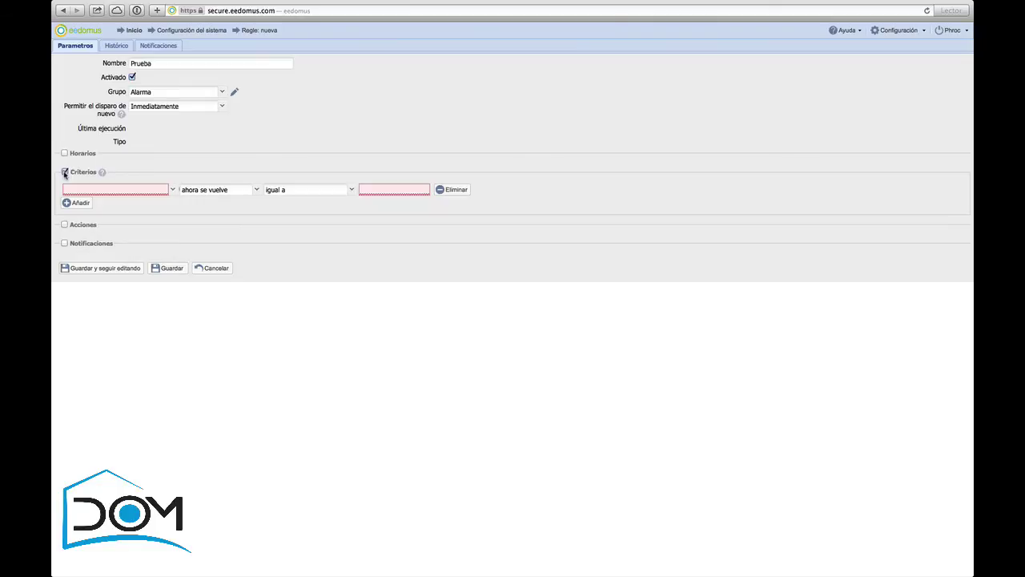
left_click(133, 192)
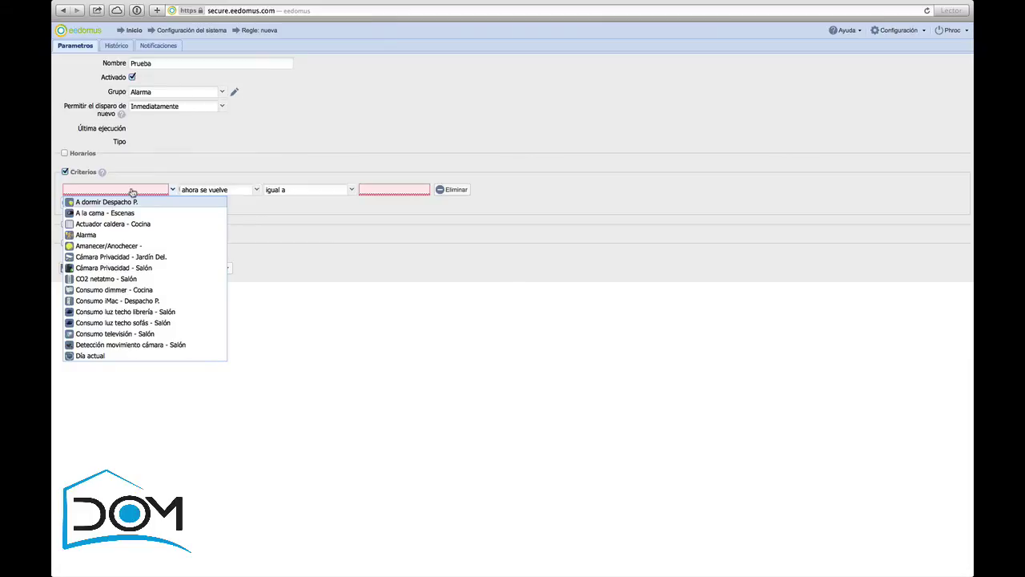
left_click(157, 300)
left_click(220, 192)
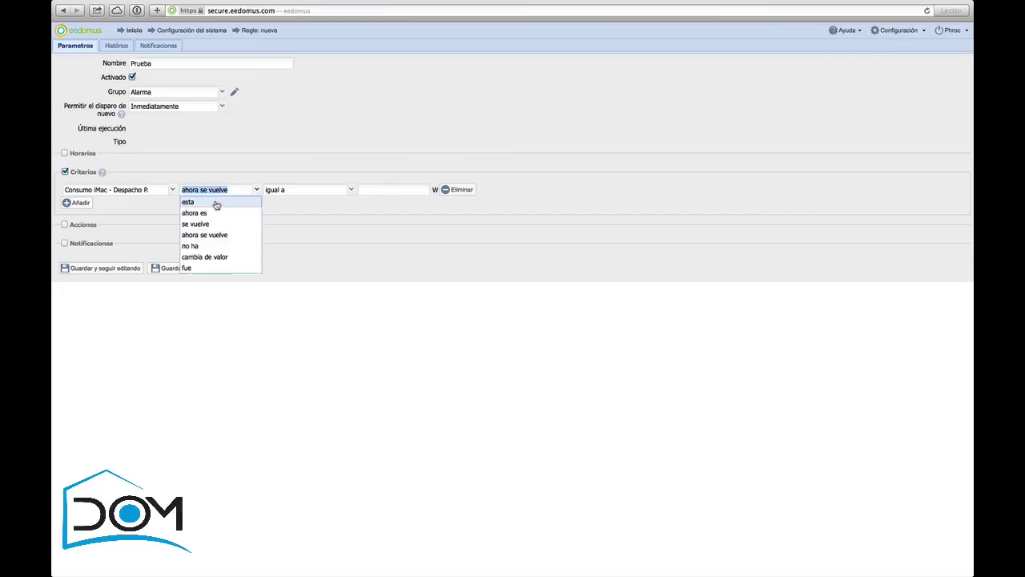
left_click(216, 204)
left_click(320, 195)
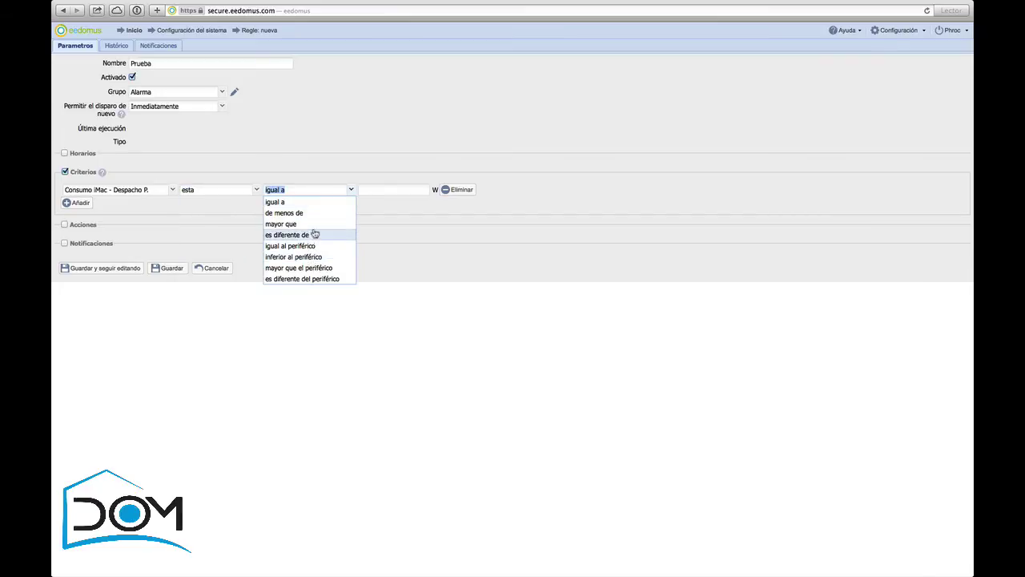
left_click(312, 224)
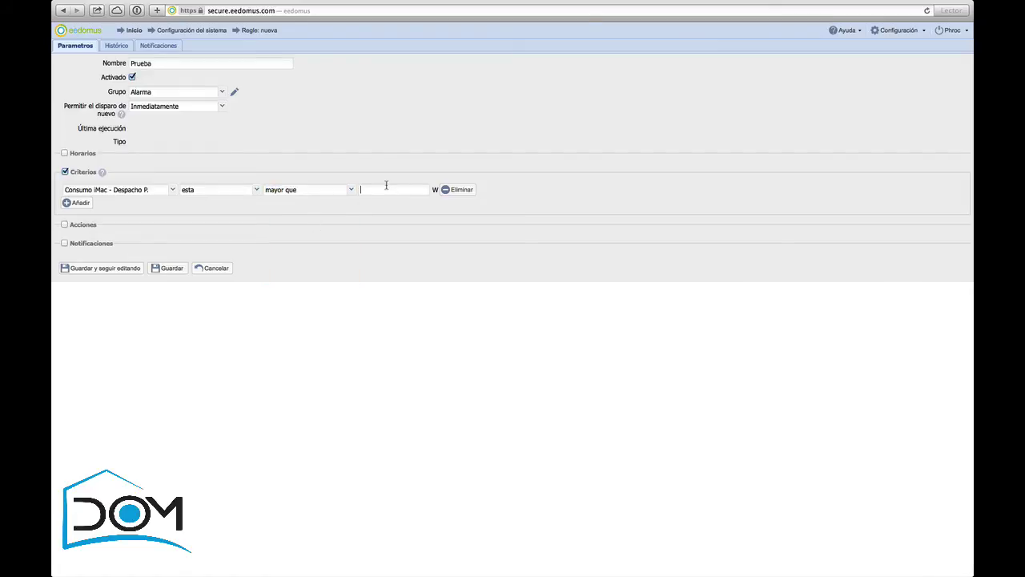
left_click(386, 189)
type("50")
Step: Add a second criterion joined with Y and select Luz RGB - Despacho P. as its device
left_click(71, 203)
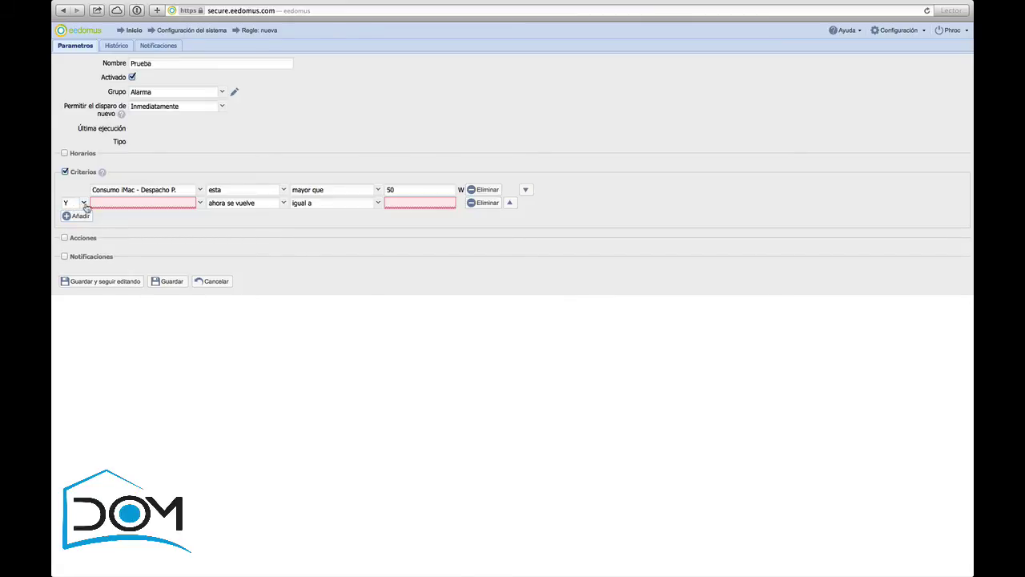
left_click(84, 203)
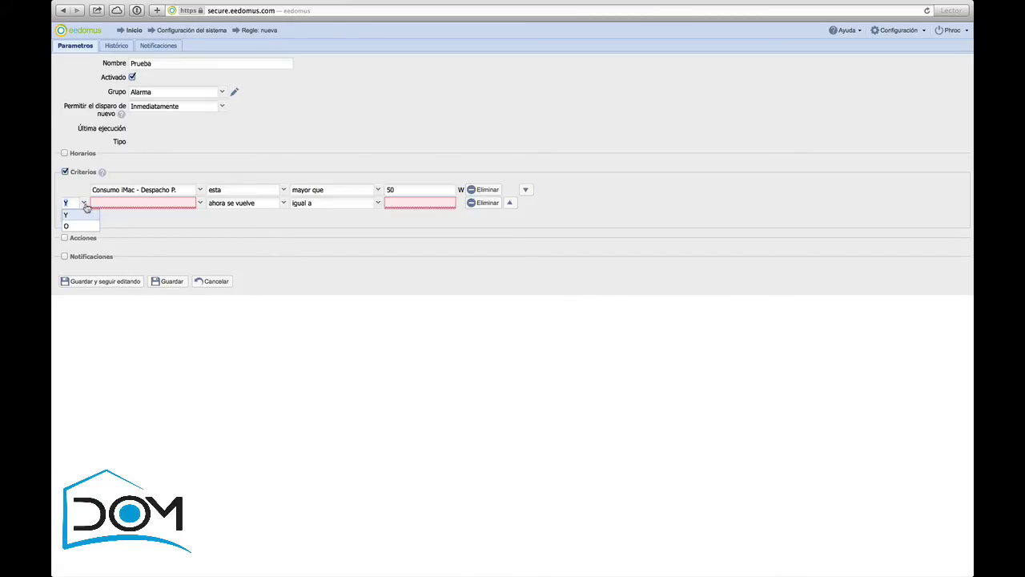
left_click(86, 207)
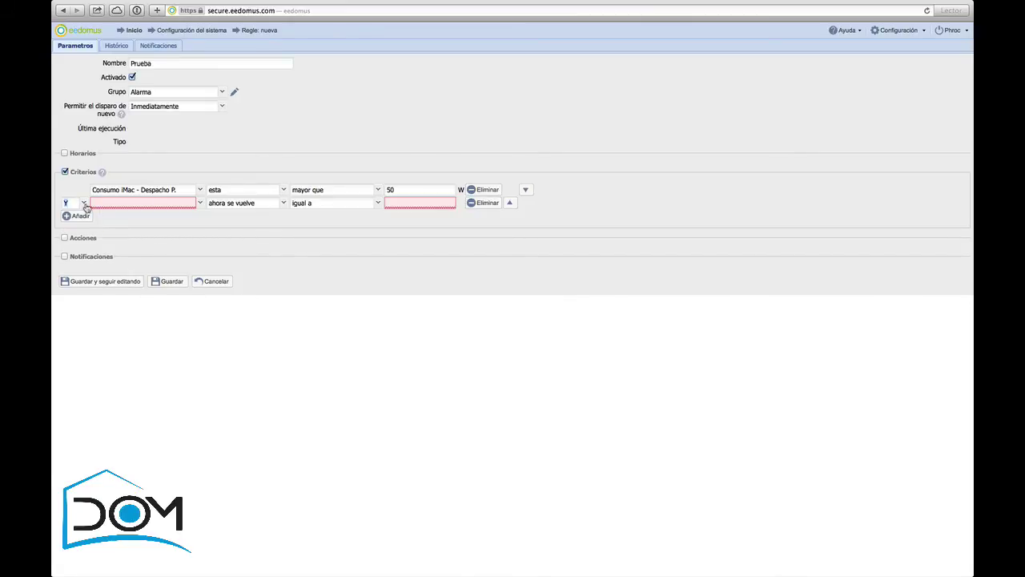
left_click(153, 205)
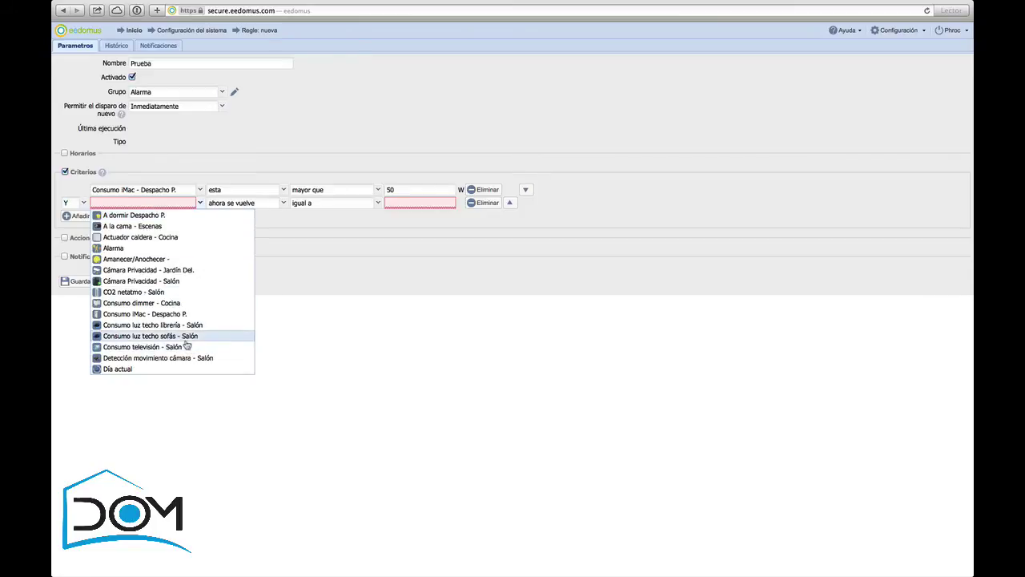
scroll(184, 341, "down", 2)
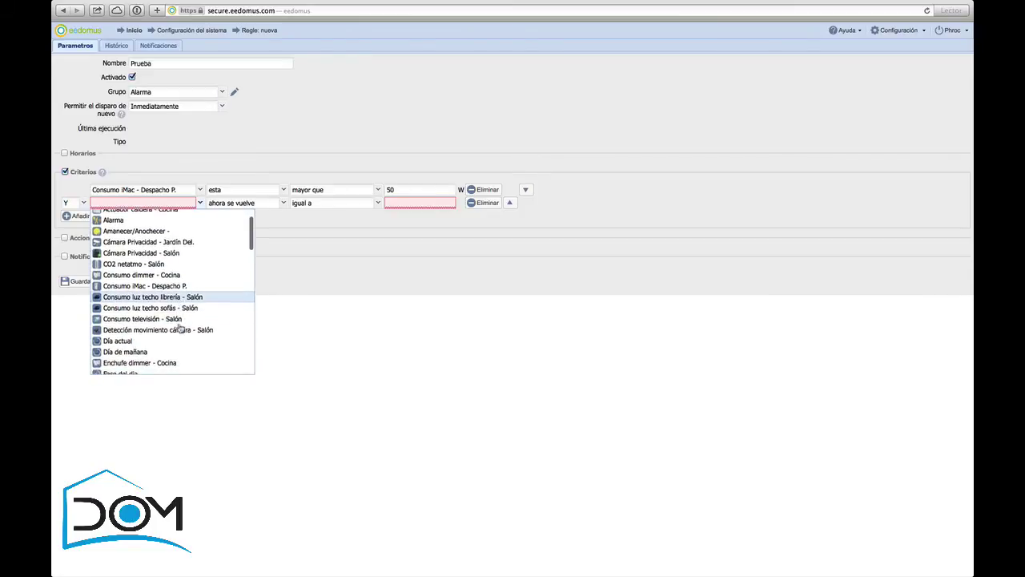
scroll(180, 329, "down", 2)
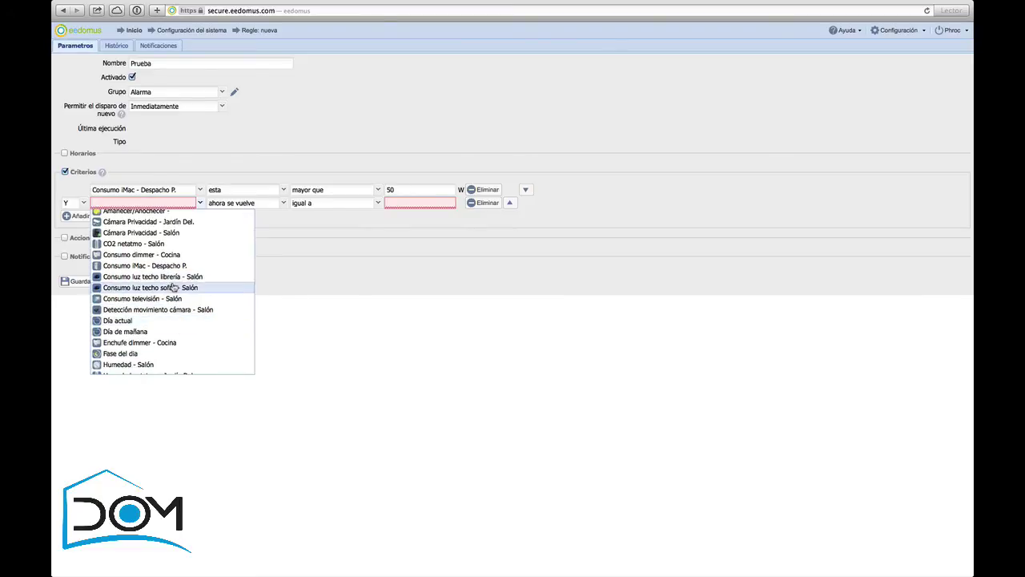
scroll(173, 287, "down", 10)
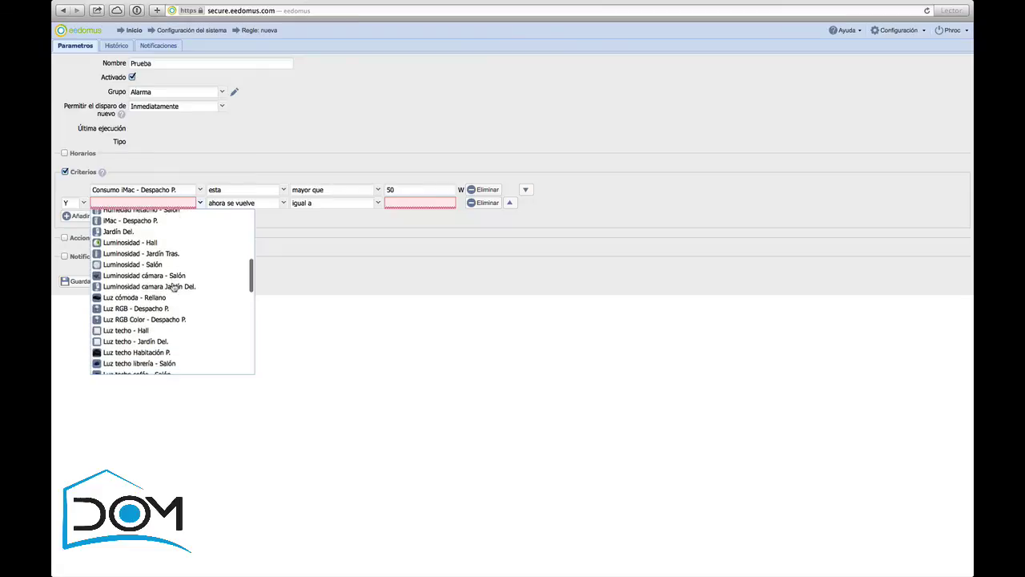
left_click(165, 308)
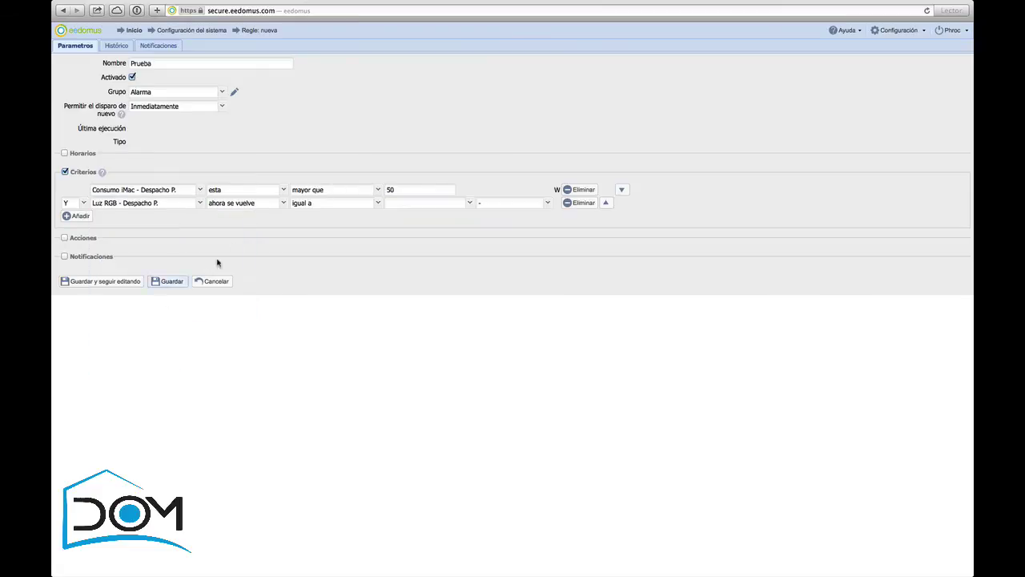
Step: Set the Luz RGB - Despacho P. criterion to esta, es diferente de, Apagada
left_click(251, 205)
left_click(247, 213)
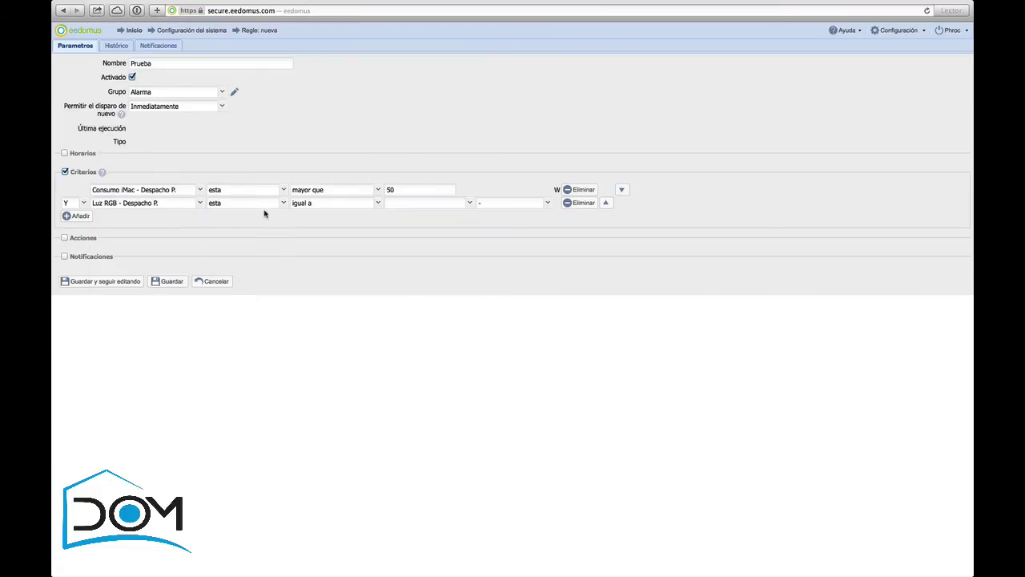
left_click(345, 206)
left_click(340, 212)
left_click(422, 207)
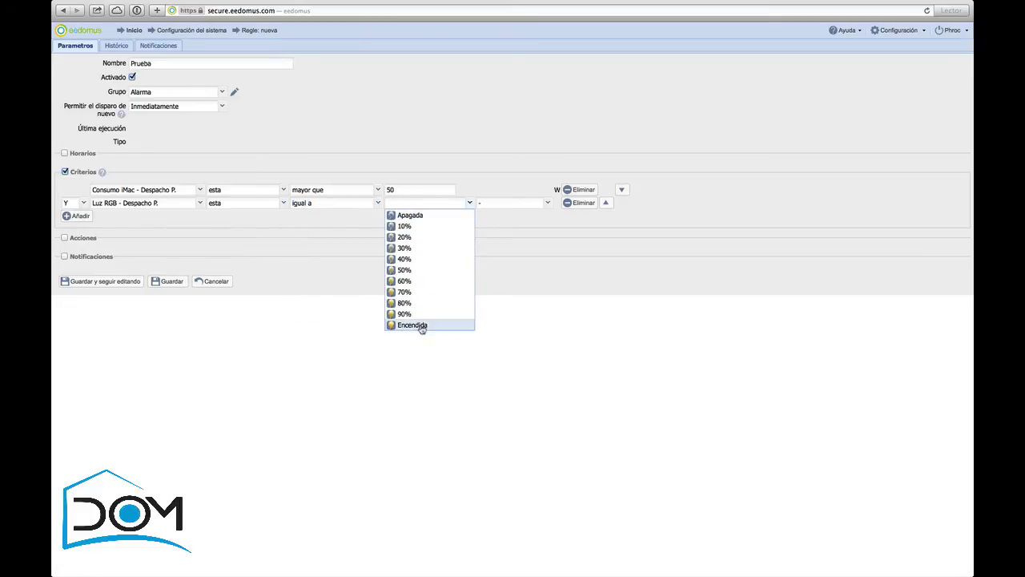
left_click(353, 231)
left_click(343, 204)
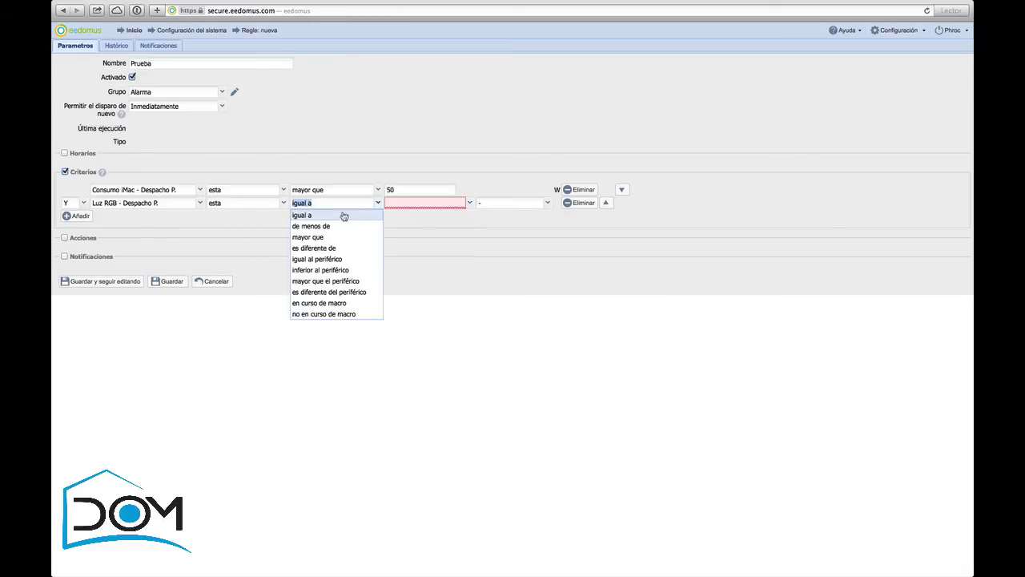
left_click(369, 248)
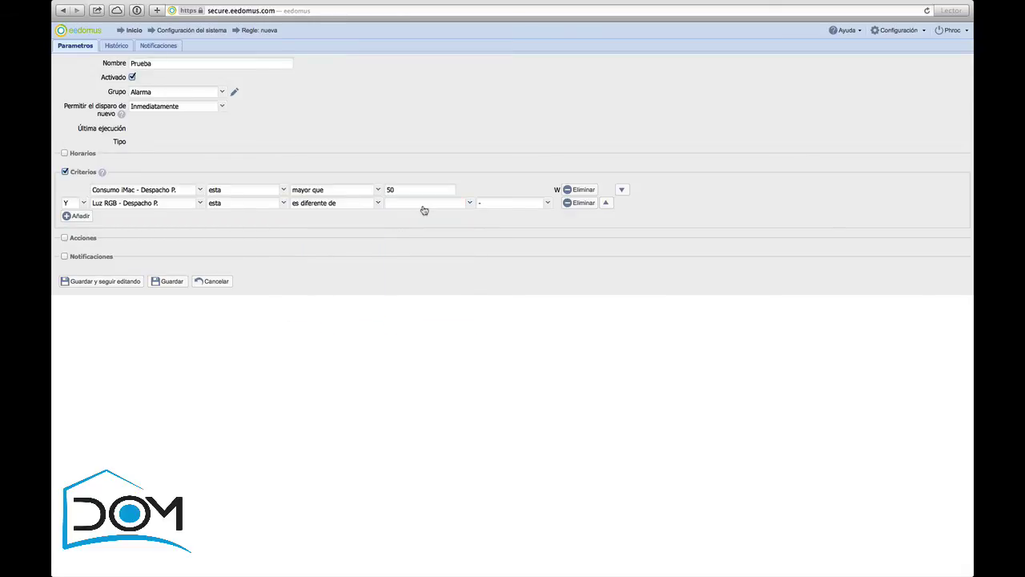
left_click(423, 206)
left_click(422, 215)
Step: Enable the rule's actions to set iMac - Despacho P. to Apagado, and check the notification options, leaving notifications disabled
left_click(64, 237)
left_click(108, 256)
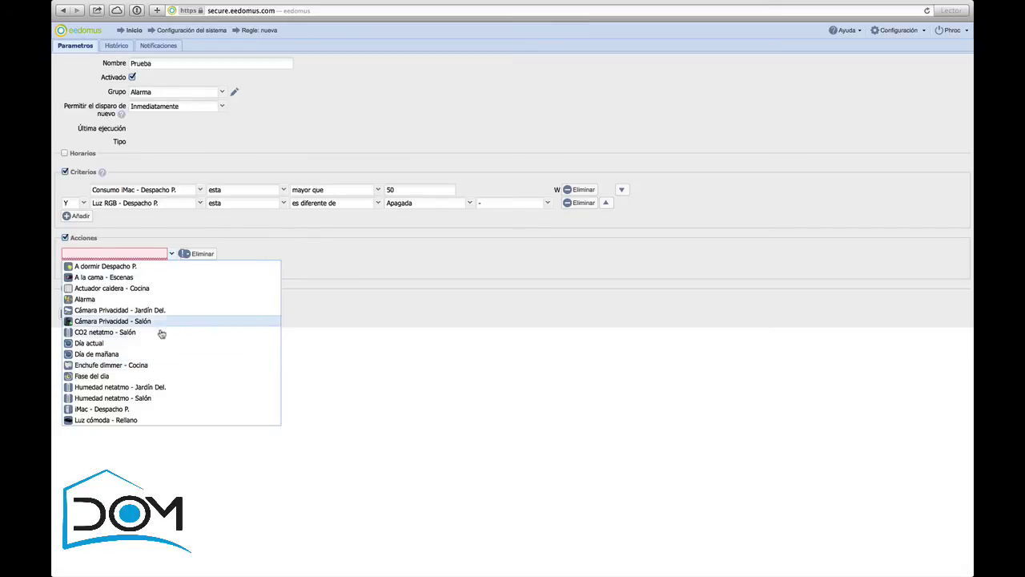
scroll(156, 345, "down", 3)
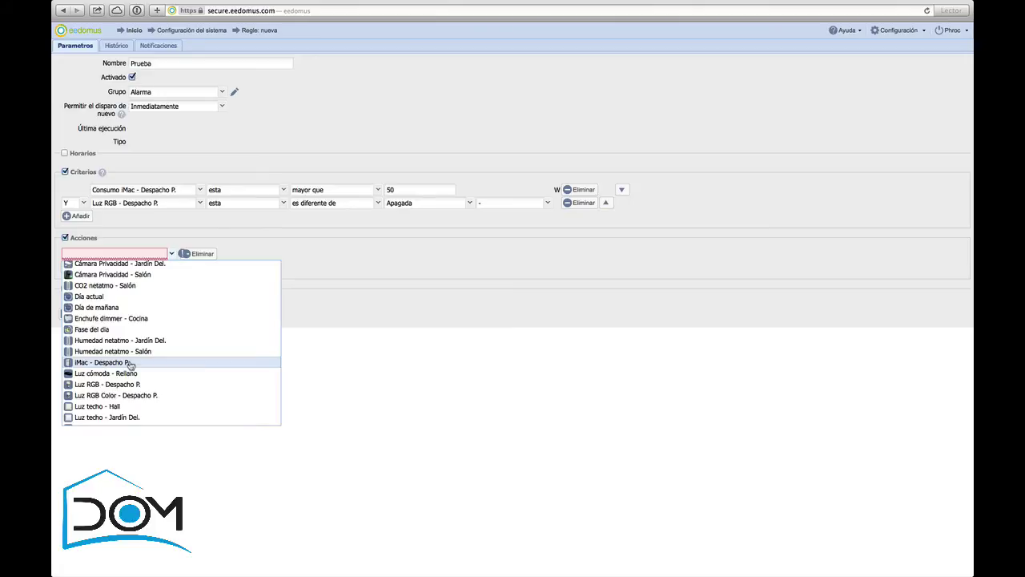
left_click(129, 365)
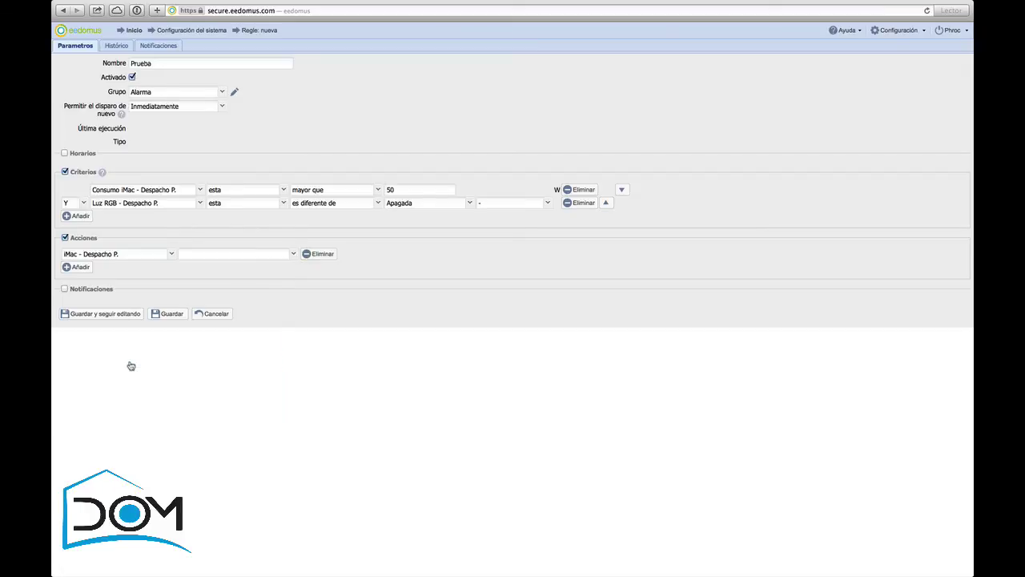
left_click(246, 261)
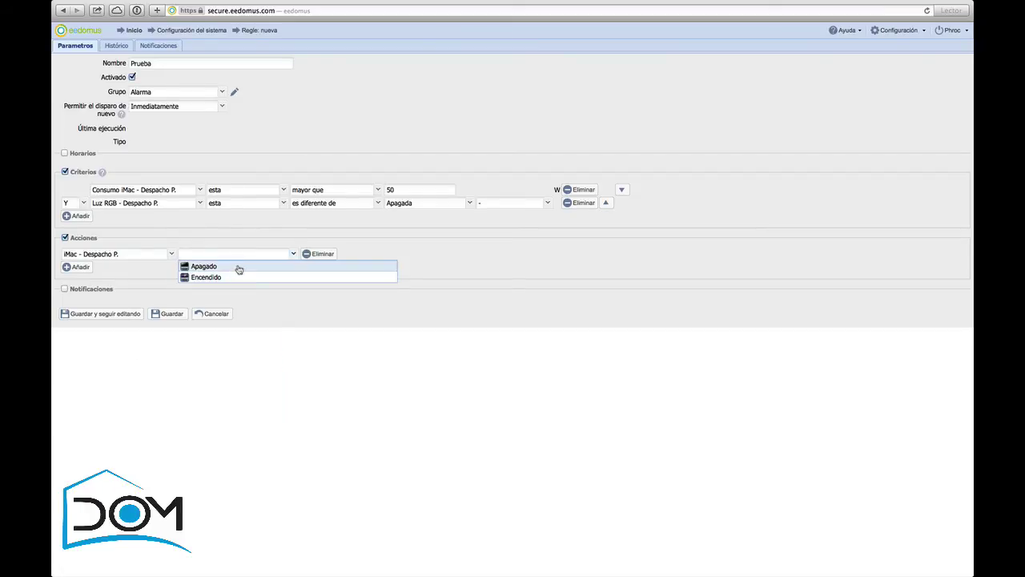
left_click(238, 269)
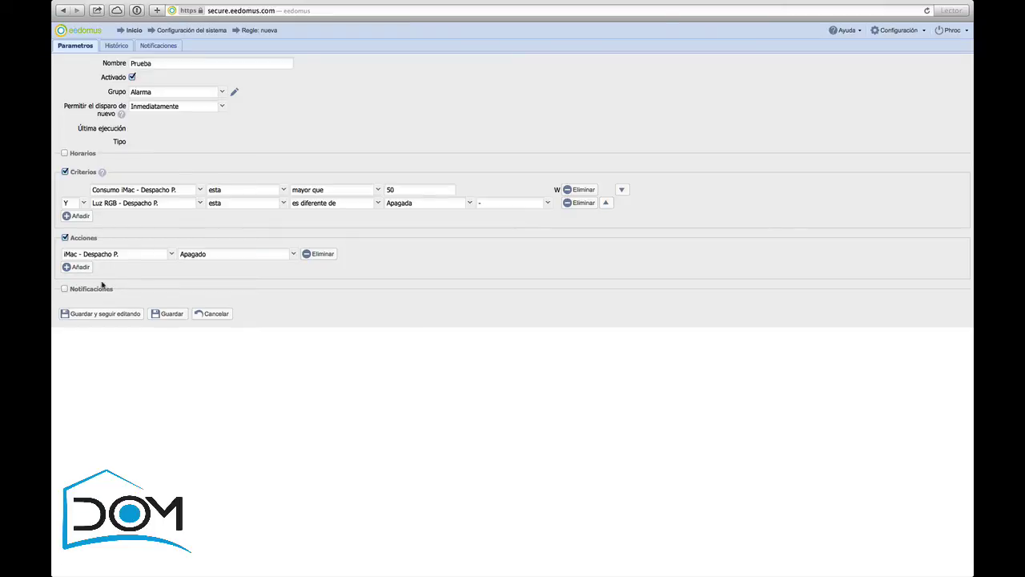
left_click(64, 290)
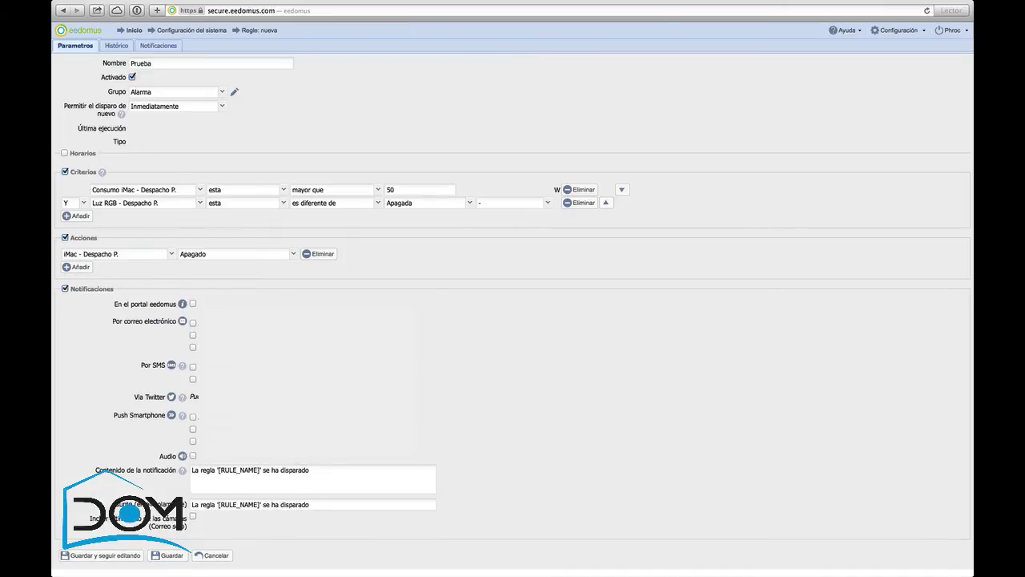
left_click(64, 289)
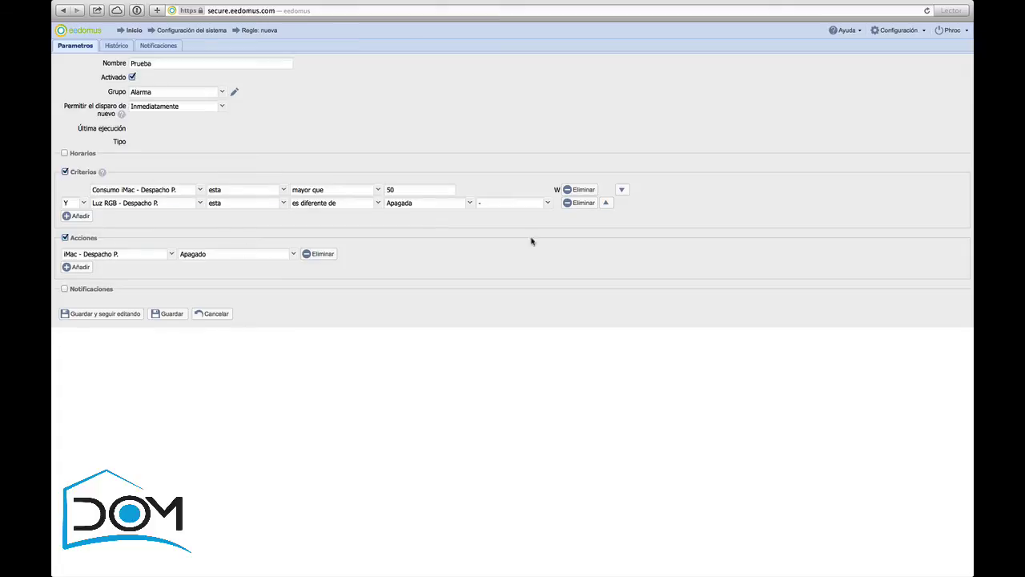
Step: Add two more blank criteria joined with Y to the Prueba rule
left_click(79, 216)
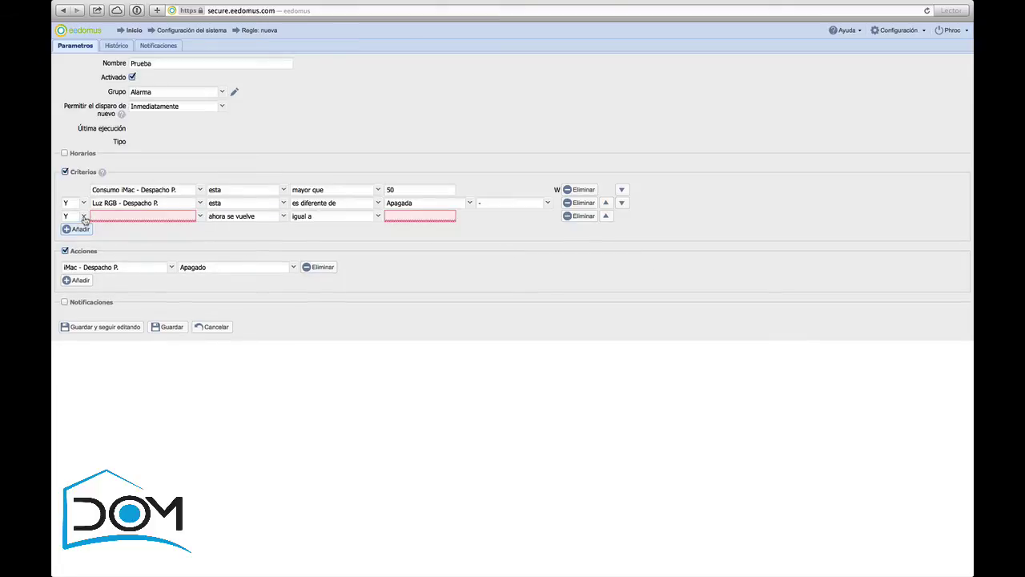
left_click(80, 230)
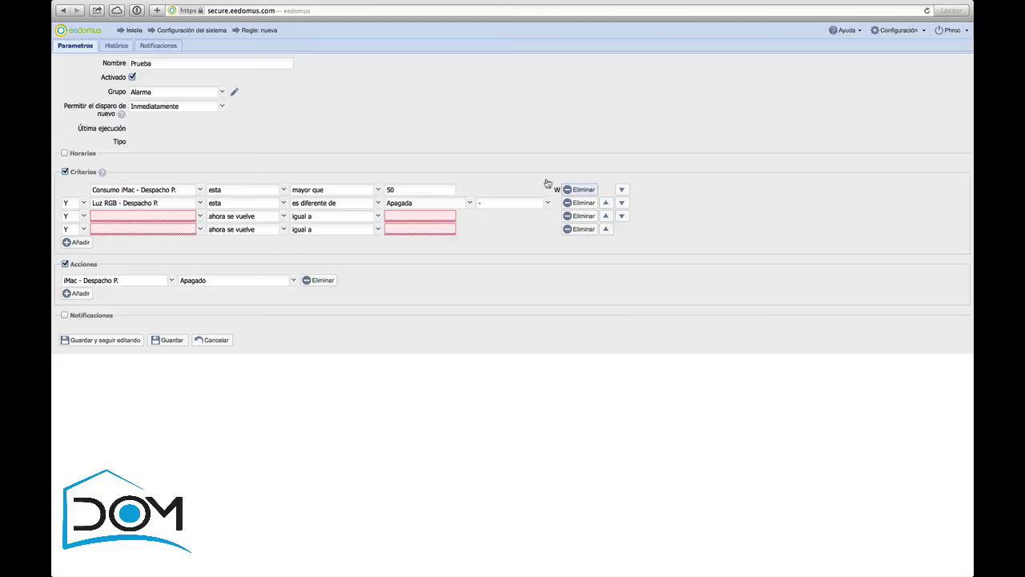
Step: Examine the condition types offered for the Consumo iMac - Despacho P. criterion and discard the unsaved Prueba rule
left_click(263, 192)
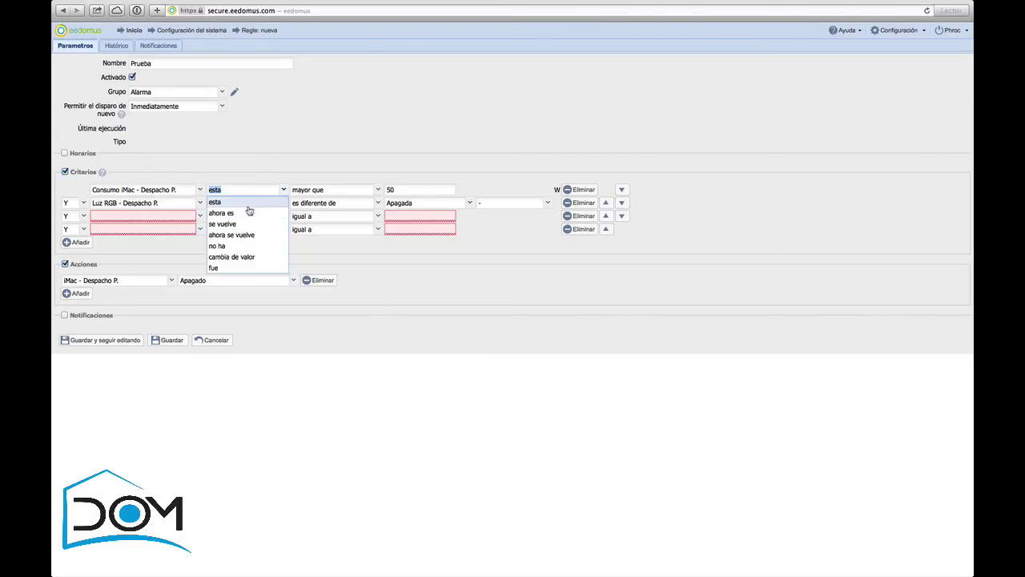
left_click(288, 154)
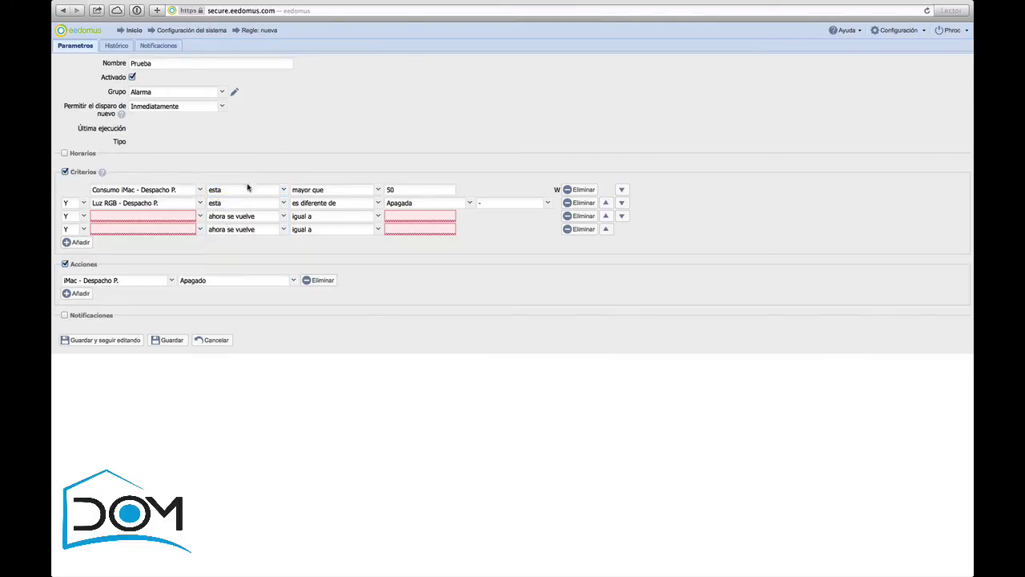
left_click(246, 194)
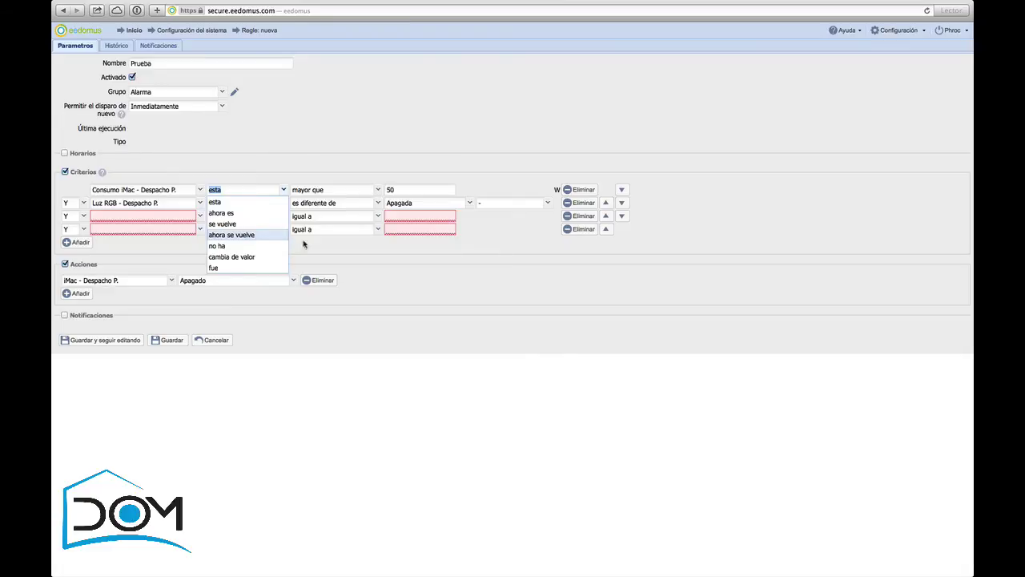
left_click(386, 299)
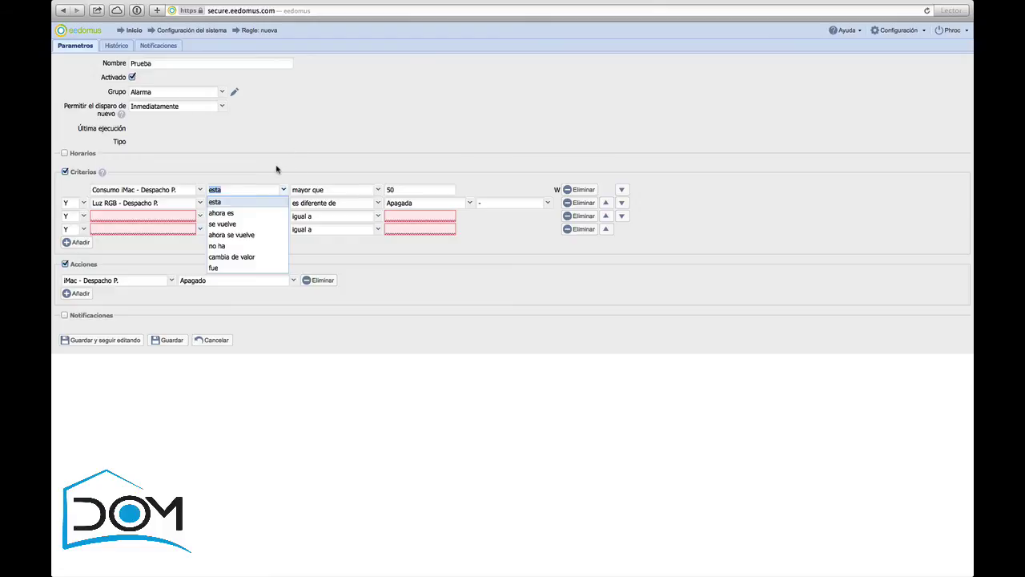
left_click(278, 170)
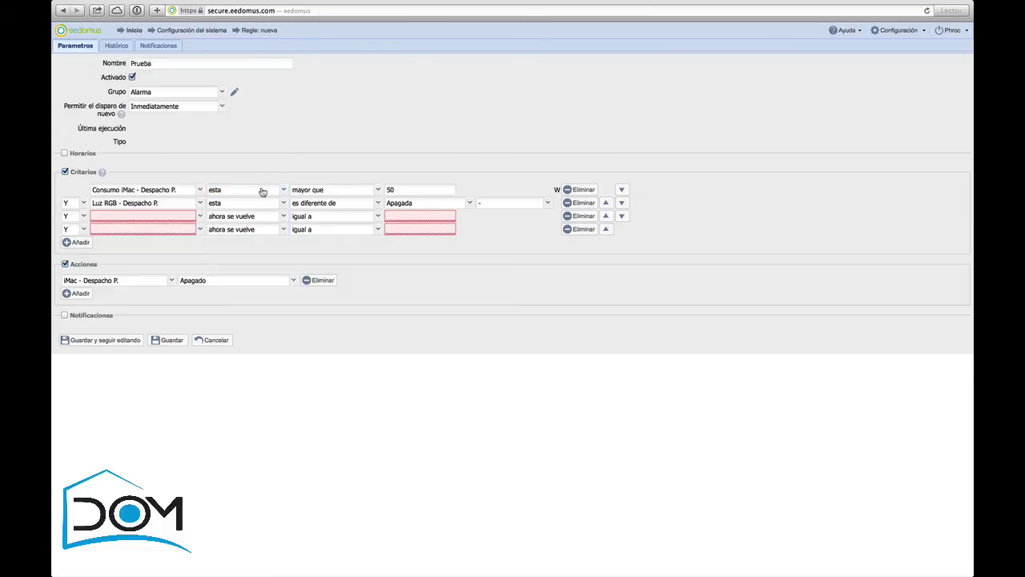
left_click(263, 192)
left_click(335, 159)
left_click(261, 192)
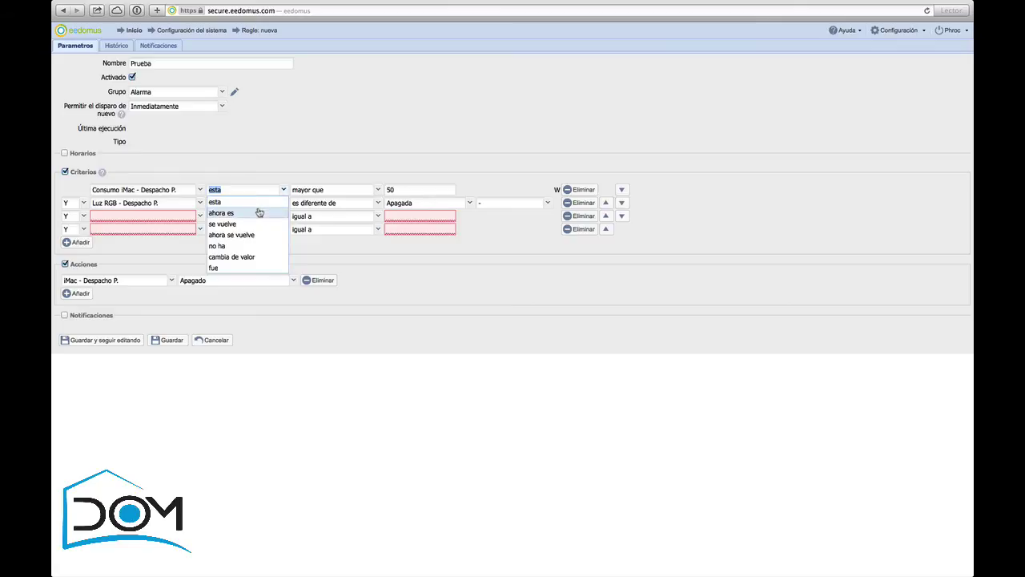
left_click(281, 137)
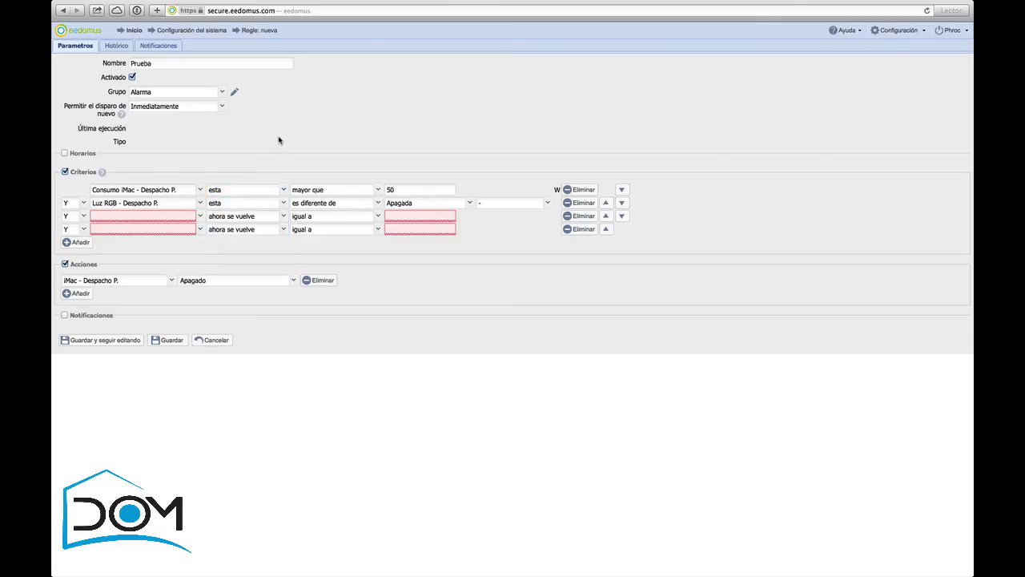
left_click(259, 193)
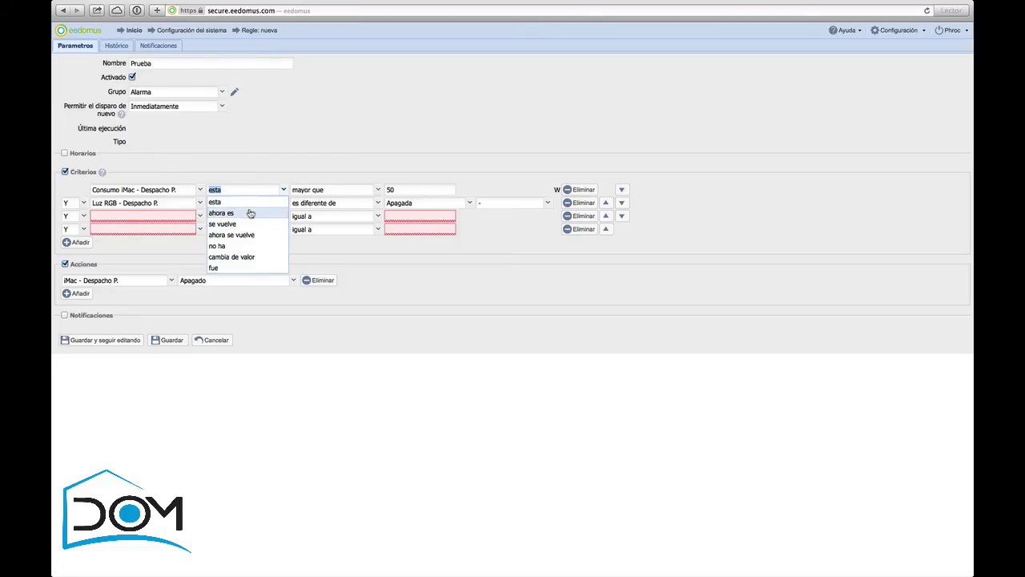
left_click(295, 146)
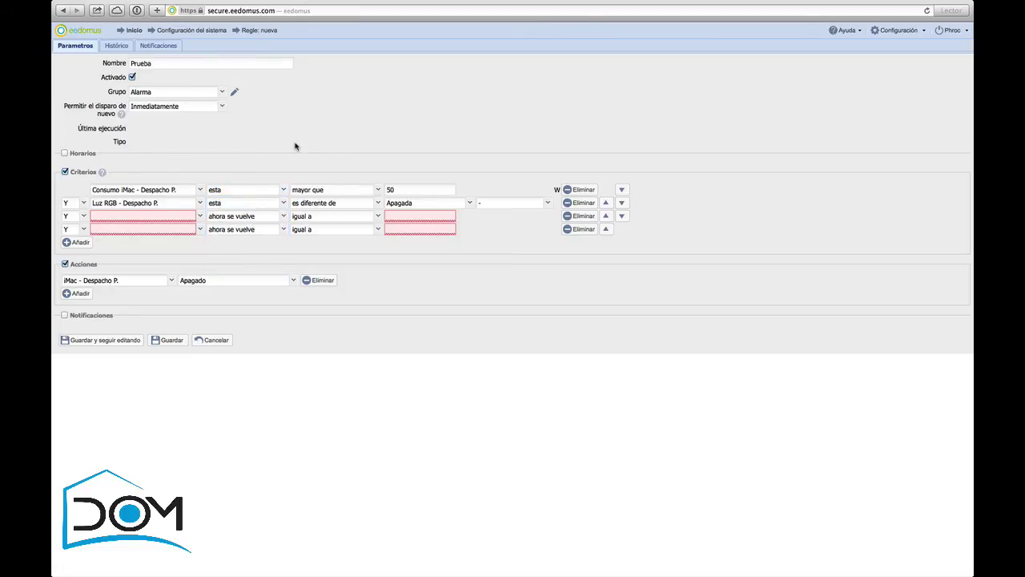
left_click(245, 193)
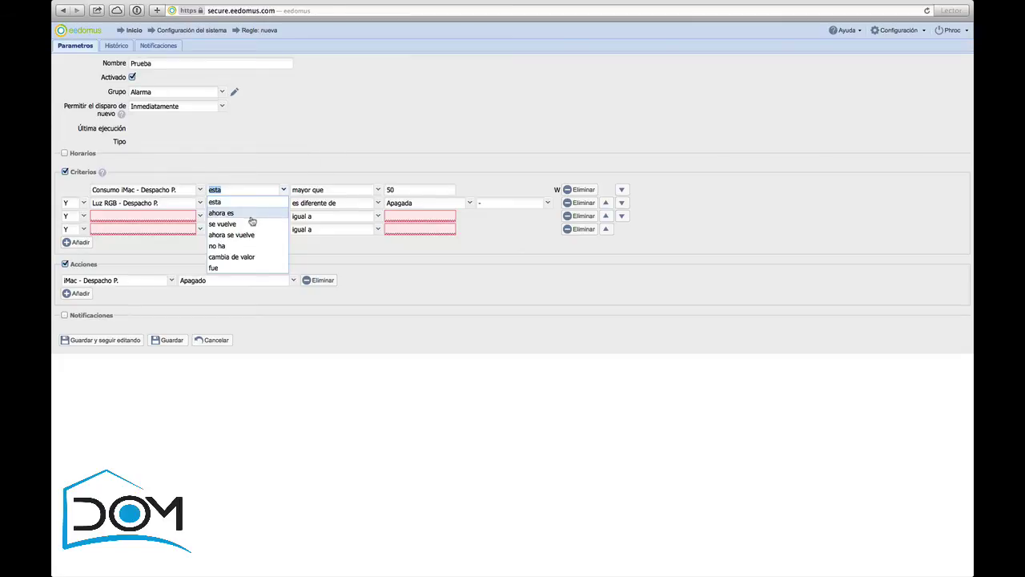
left_click(316, 126)
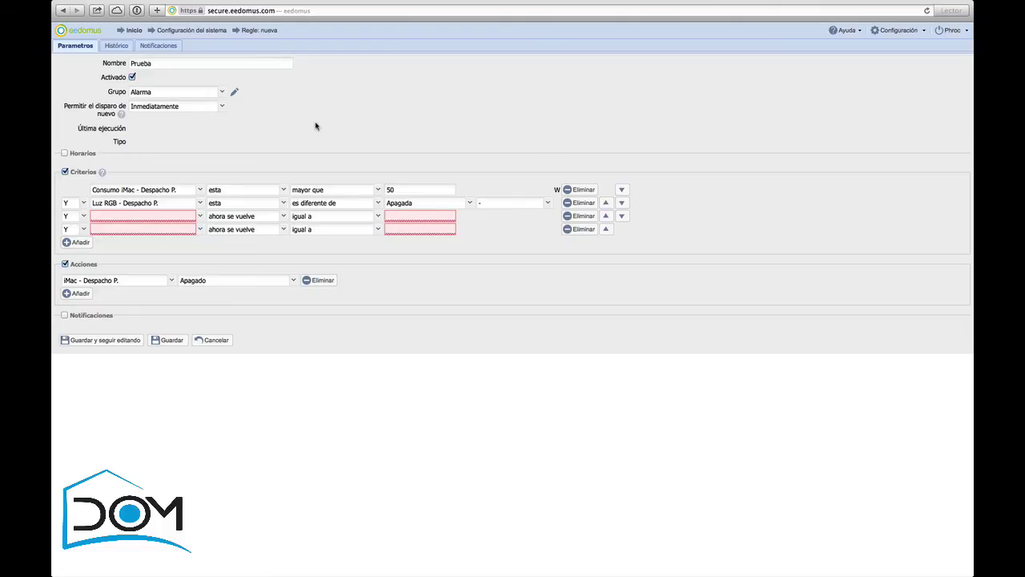
left_click(264, 195)
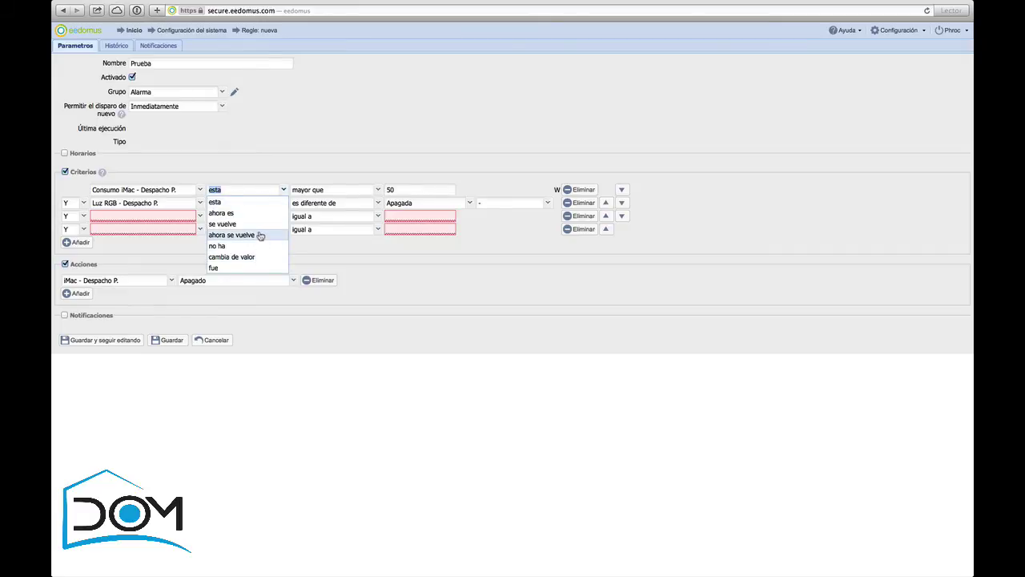
left_click(311, 148)
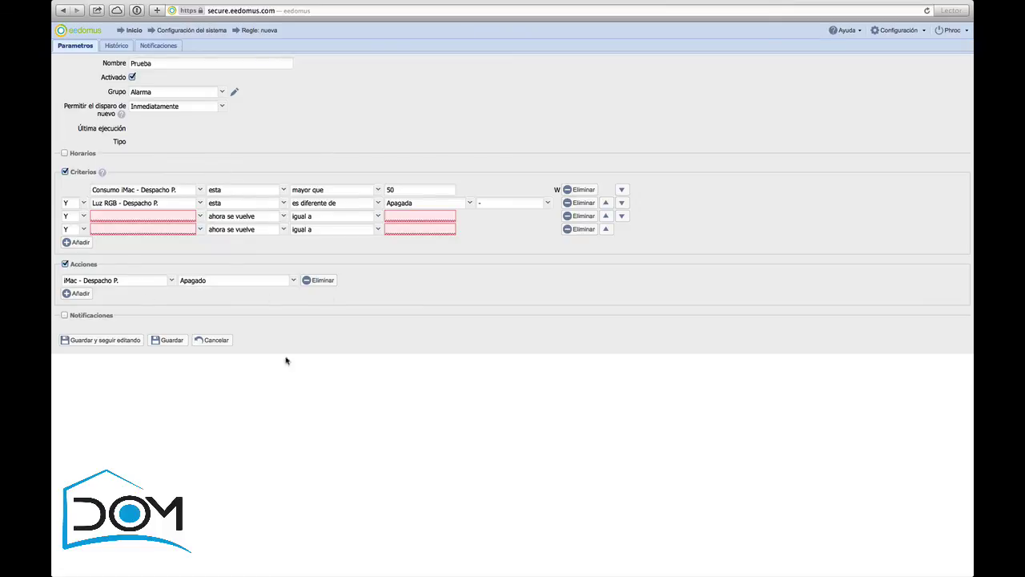
left_click(214, 340)
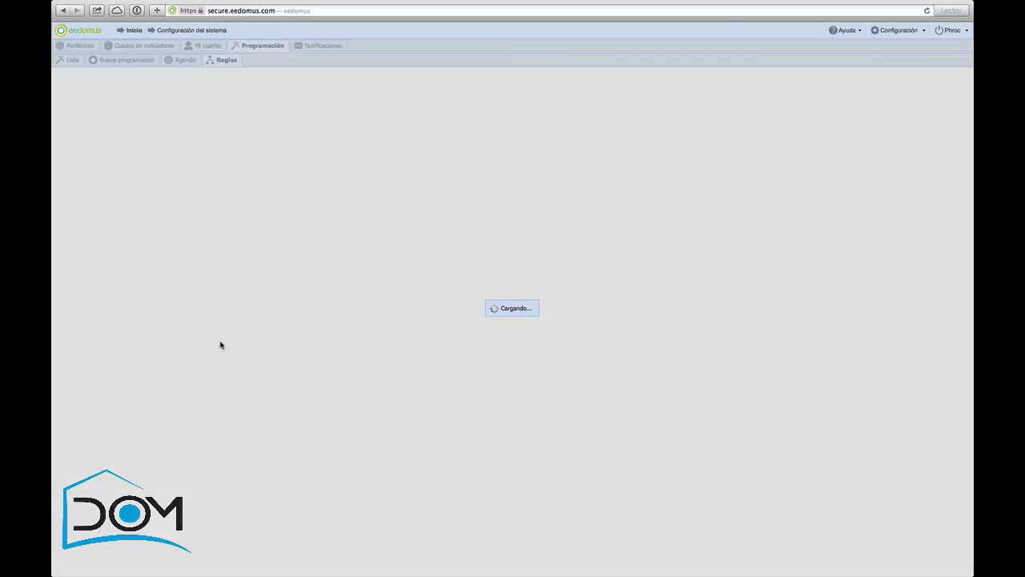
Step: Check the Programación room's widgets, then the display settings of the rule groups from a new blank rule
left_click(133, 30)
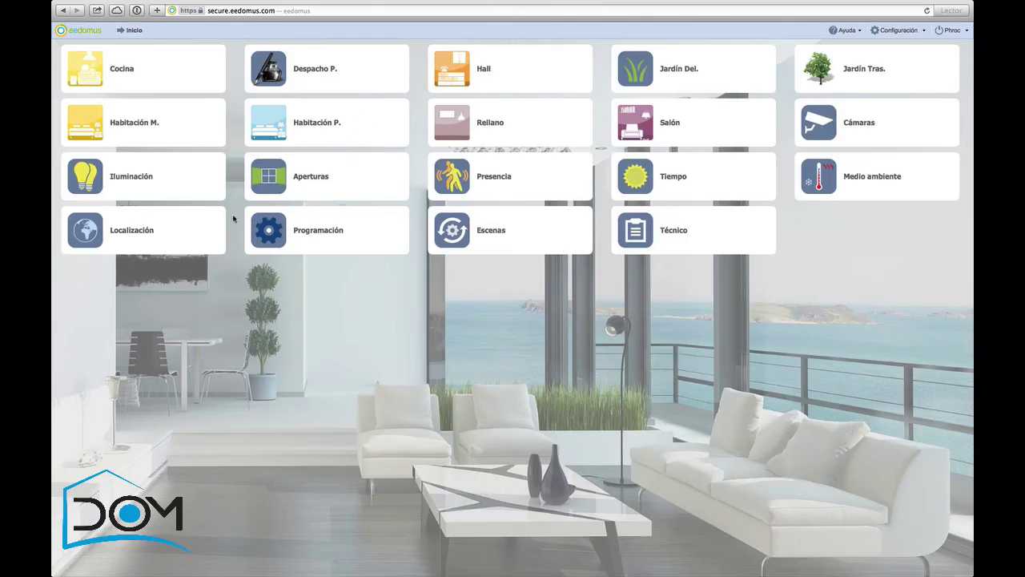
left_click(275, 233)
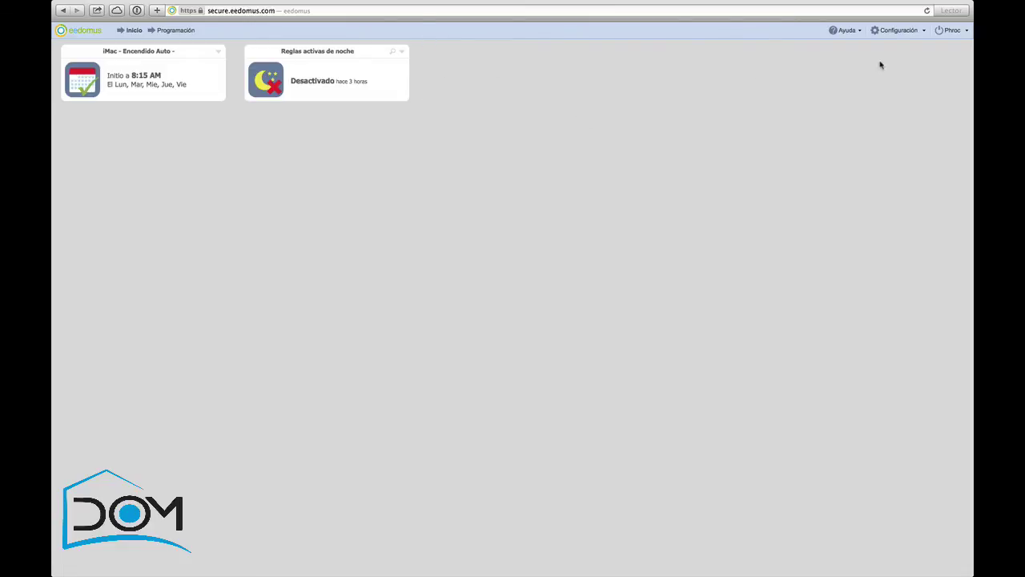
left_click(904, 32)
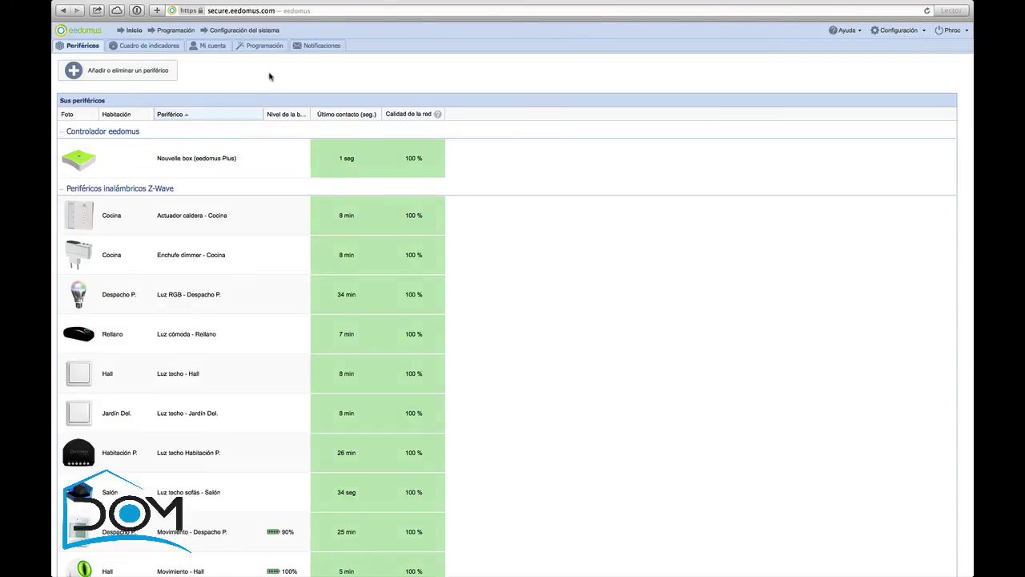
left_click(265, 47)
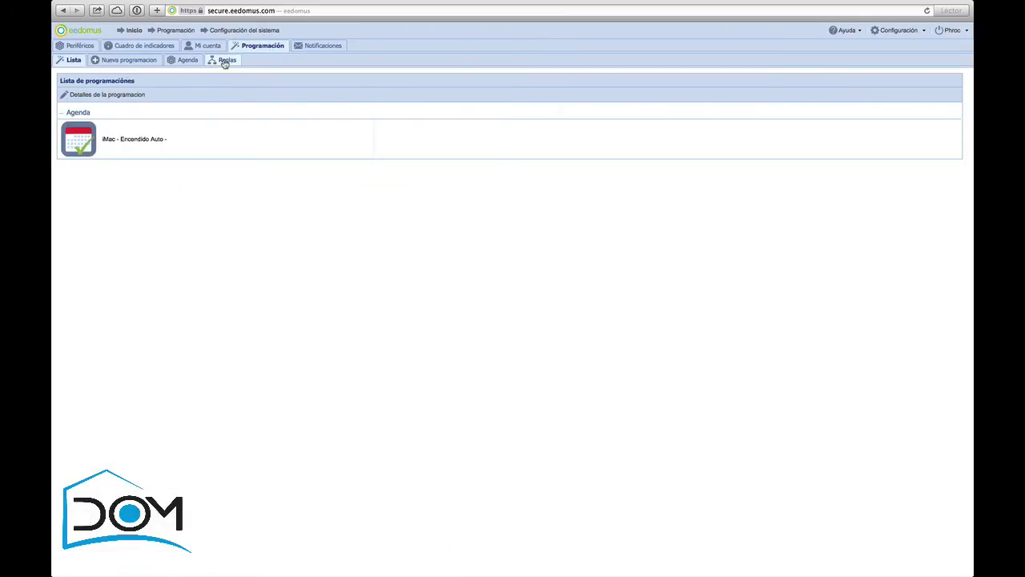
left_click(225, 61)
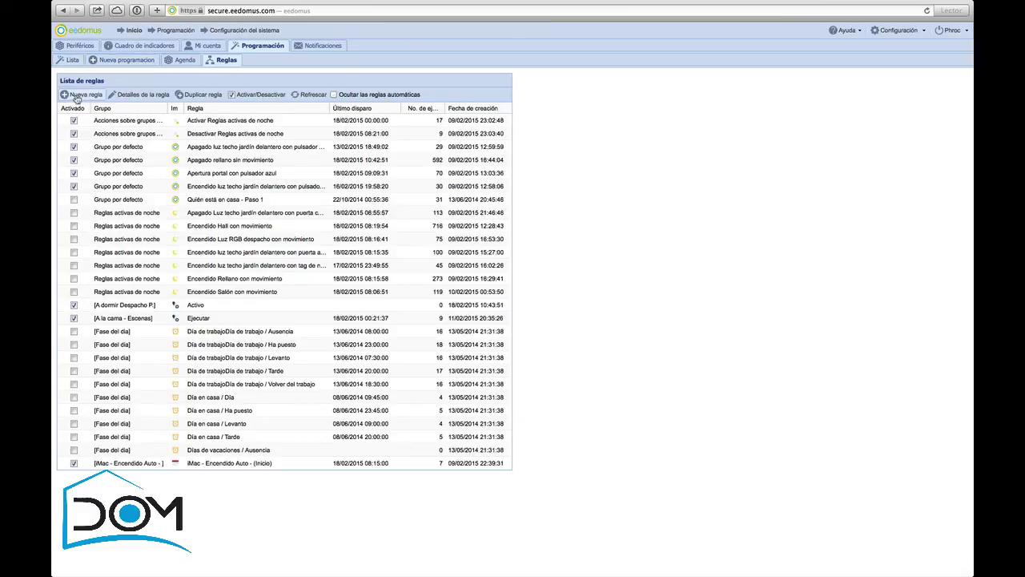
left_click(80, 95)
left_click(234, 92)
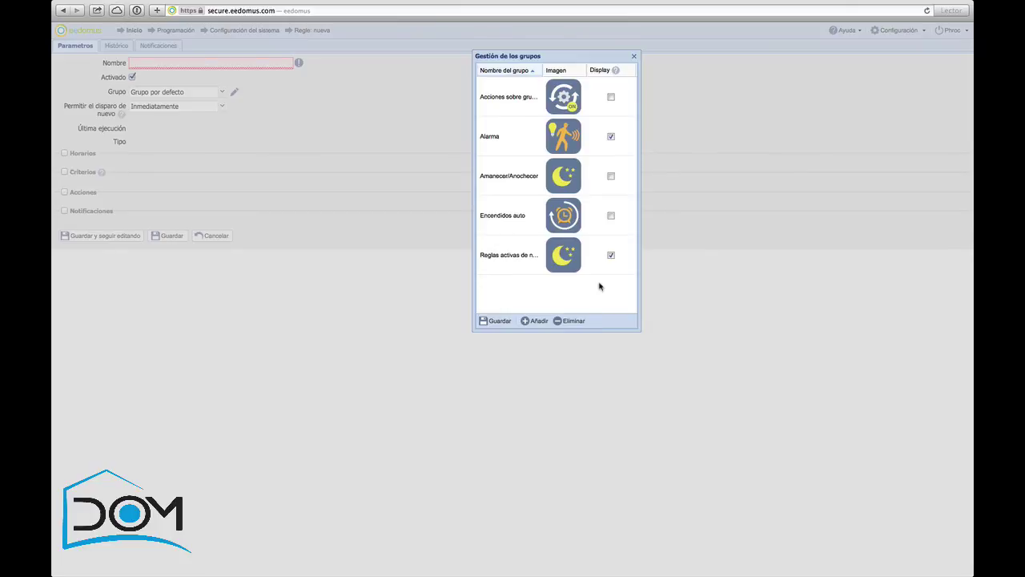
left_click(634, 57)
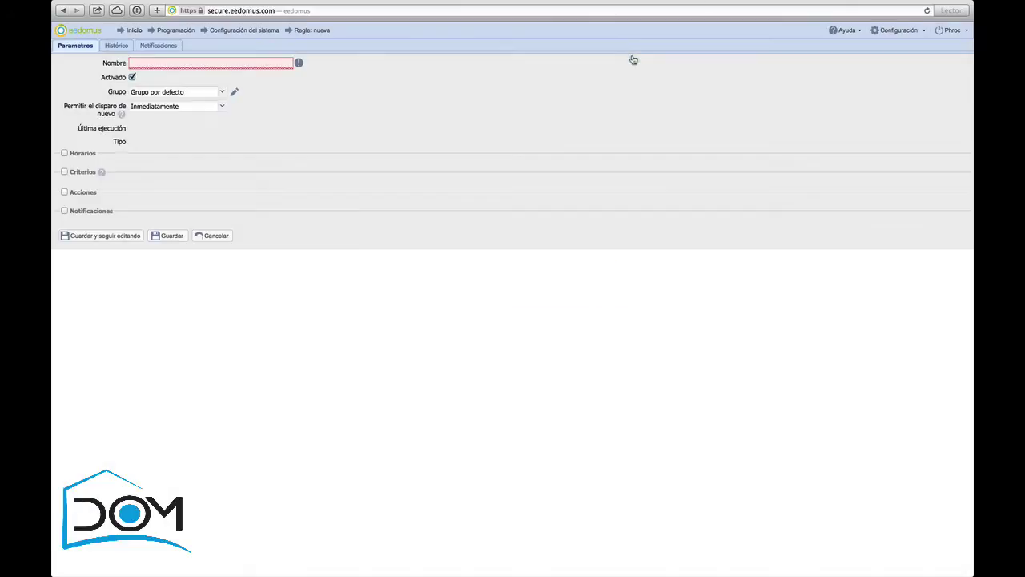
Step: Return to the Programación room and show the states available for the Reglas activas de noche group
left_click(170, 30)
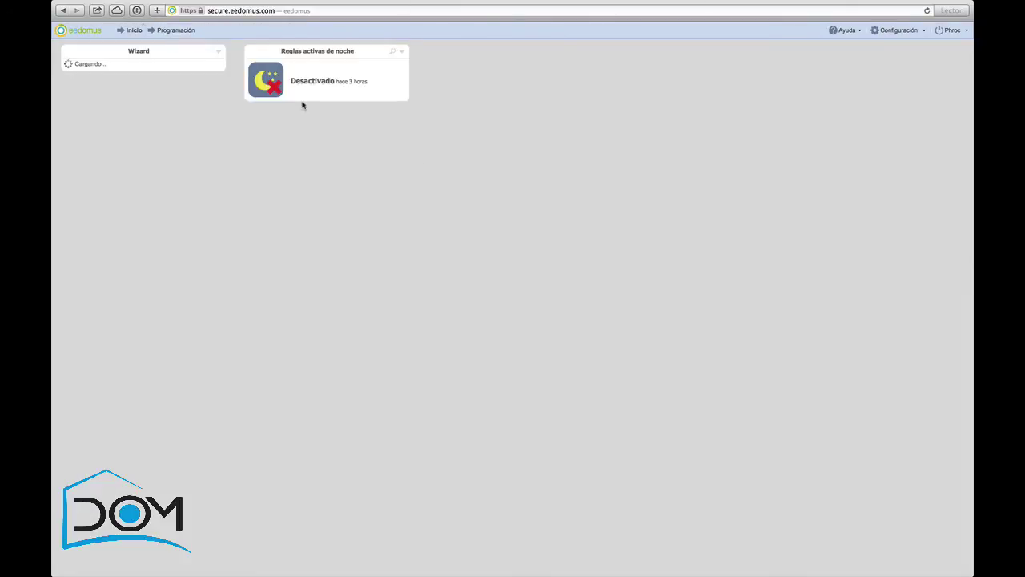
left_click(133, 30)
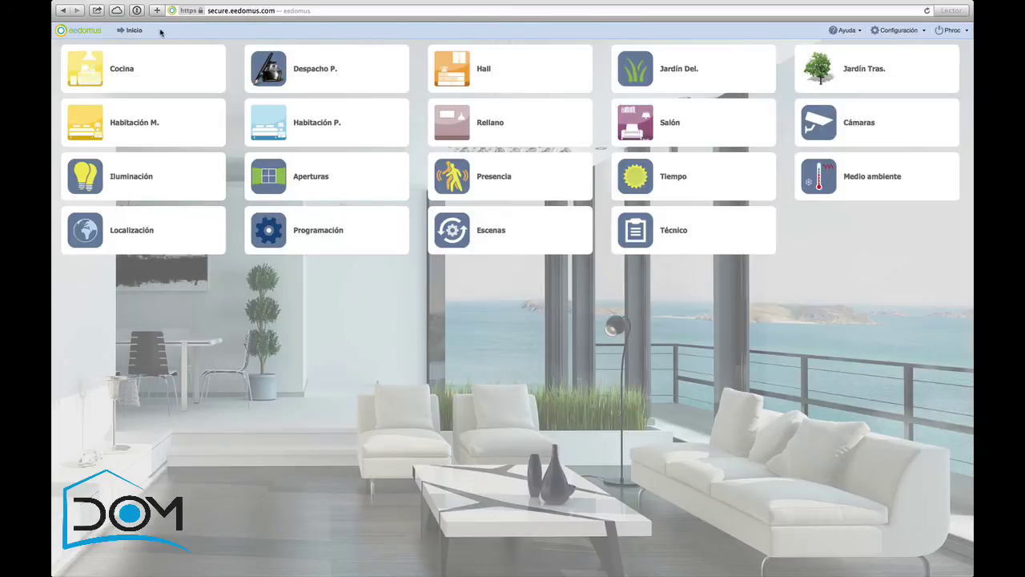
left_click(282, 241)
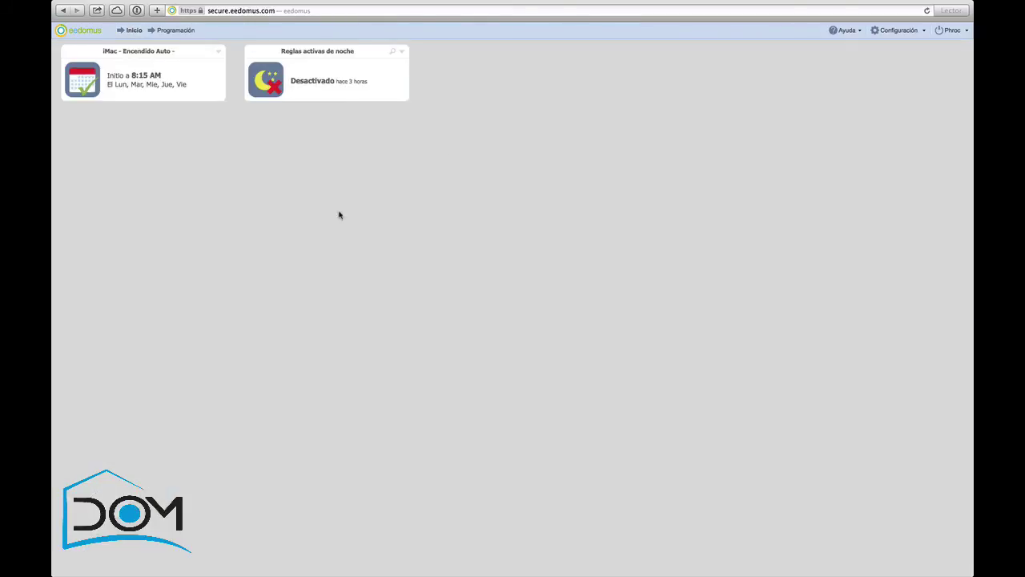
left_click(263, 95)
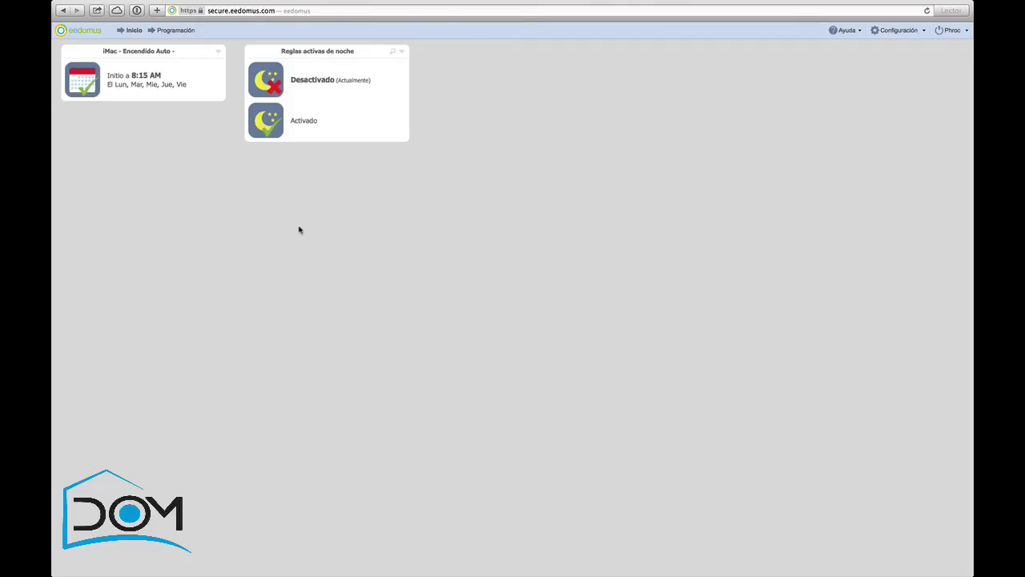
Step: Create a new rule in the system configuration and name it Prueba
left_click(128, 32)
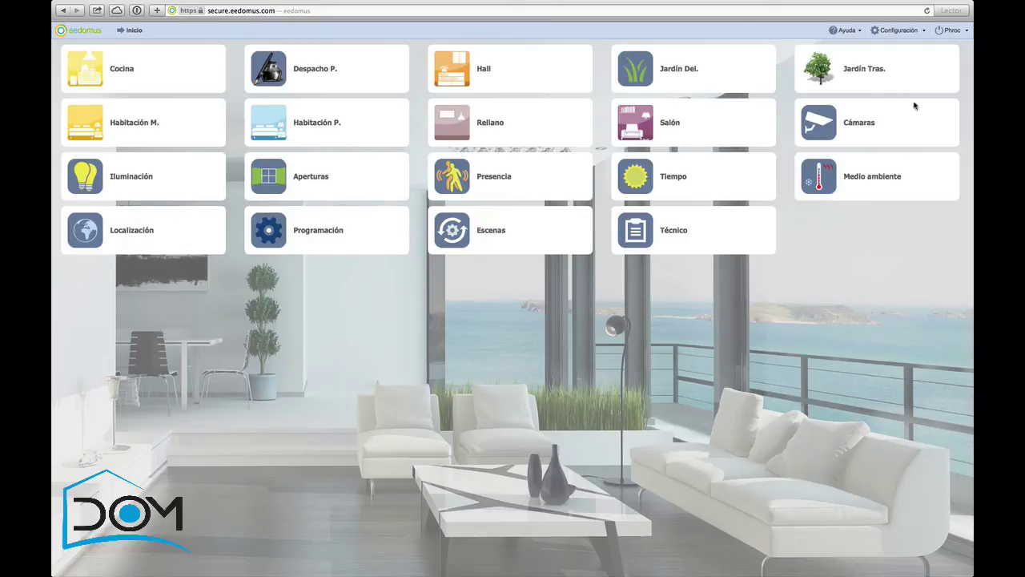
left_click(910, 32)
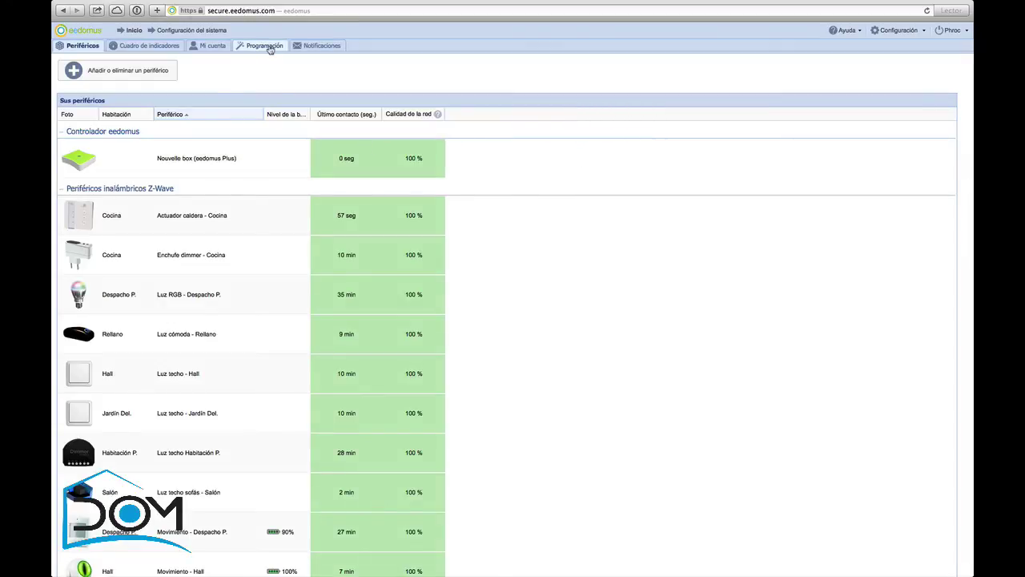
left_click(270, 50)
left_click(222, 60)
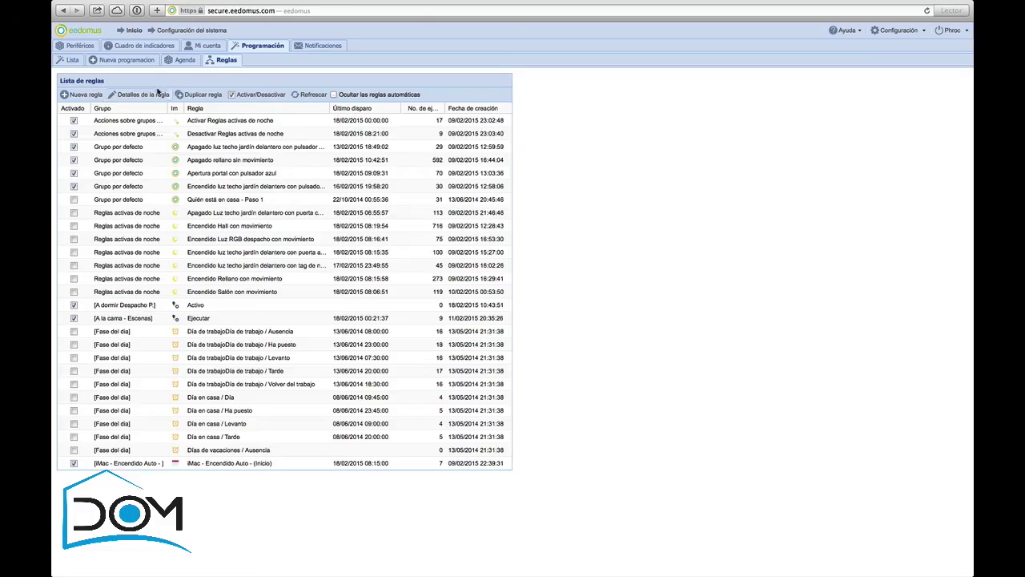
left_click(84, 95)
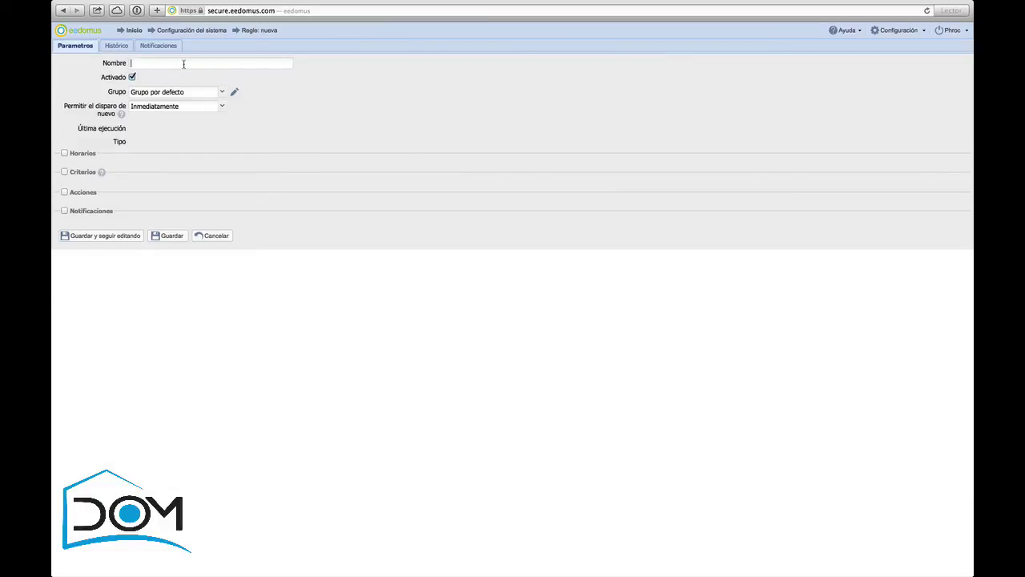
type("Prueba")
Step: Enable the rule's criteria and set the first one to Amanecer/Anochecer, esta, igual a, Es de noche
left_click(64, 172)
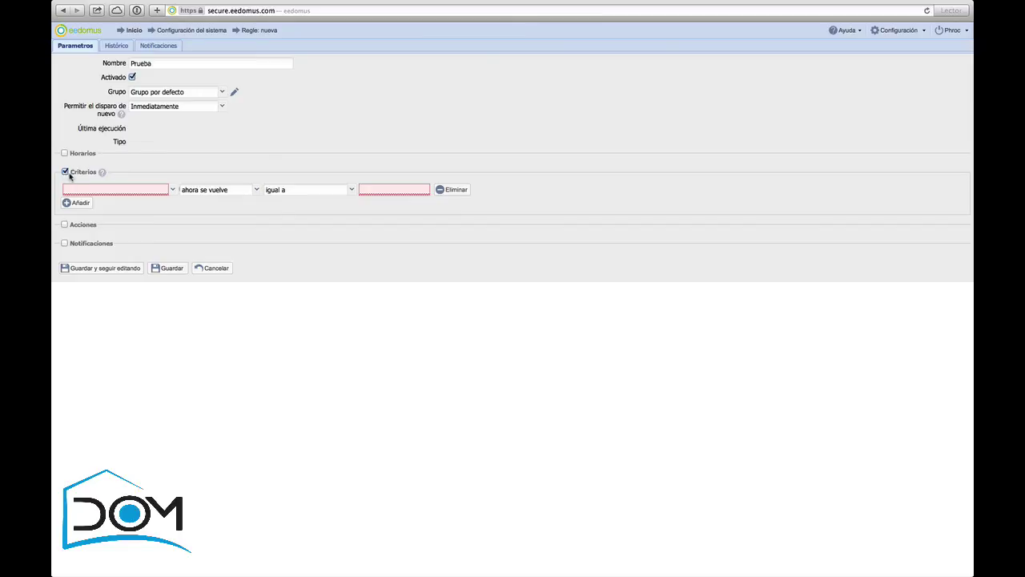
left_click(138, 191)
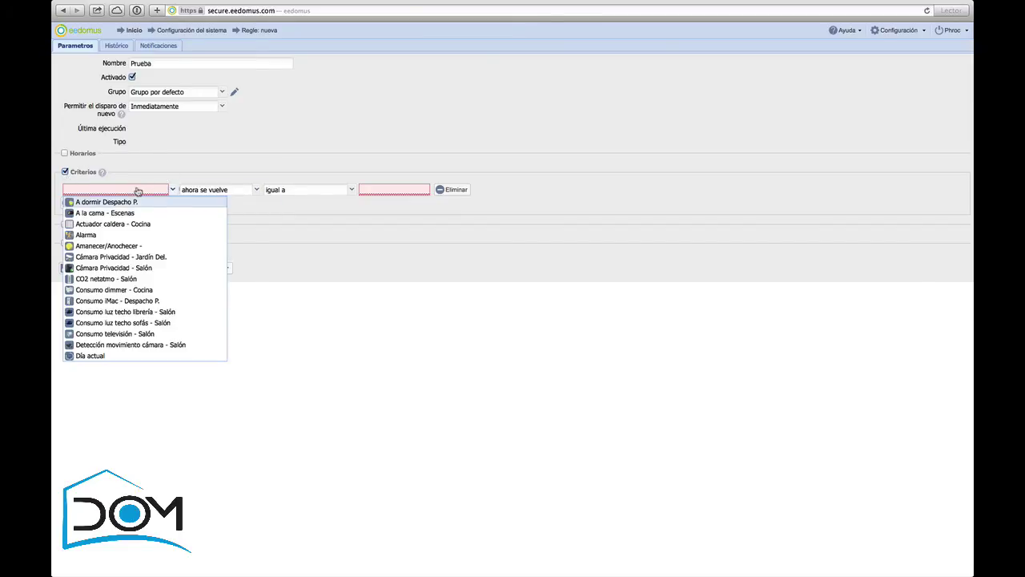
left_click(148, 247)
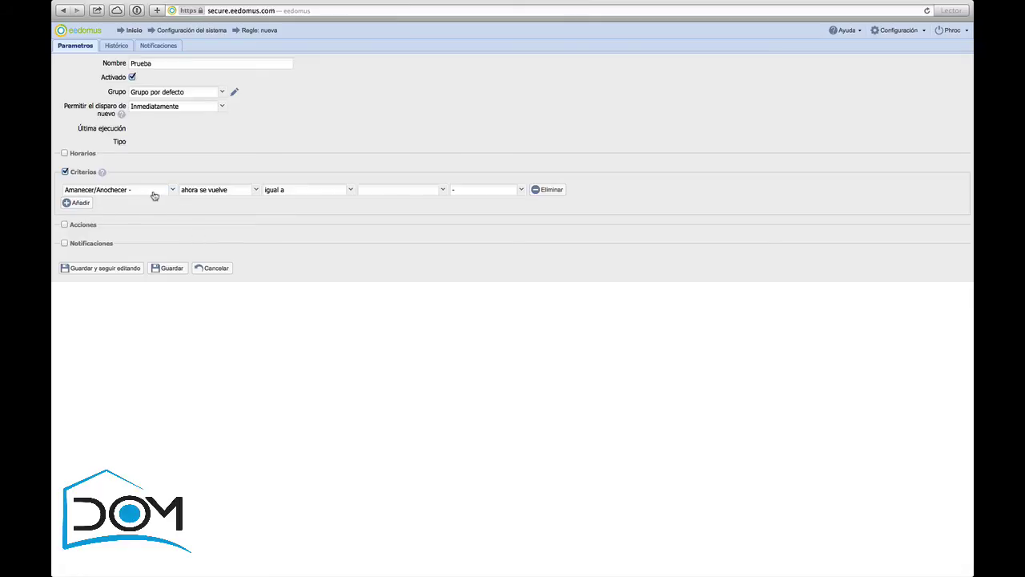
left_click(245, 193)
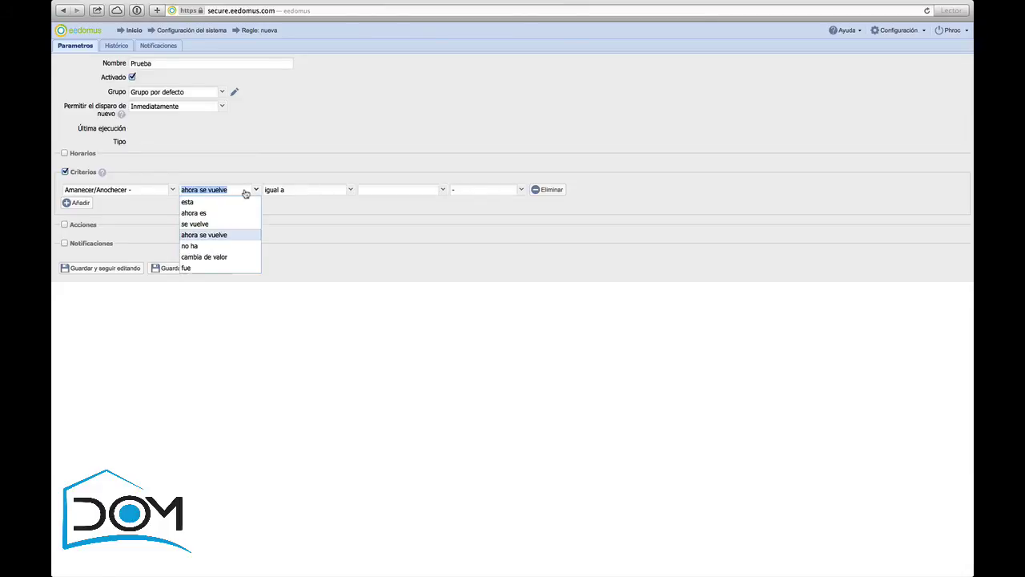
left_click(227, 203)
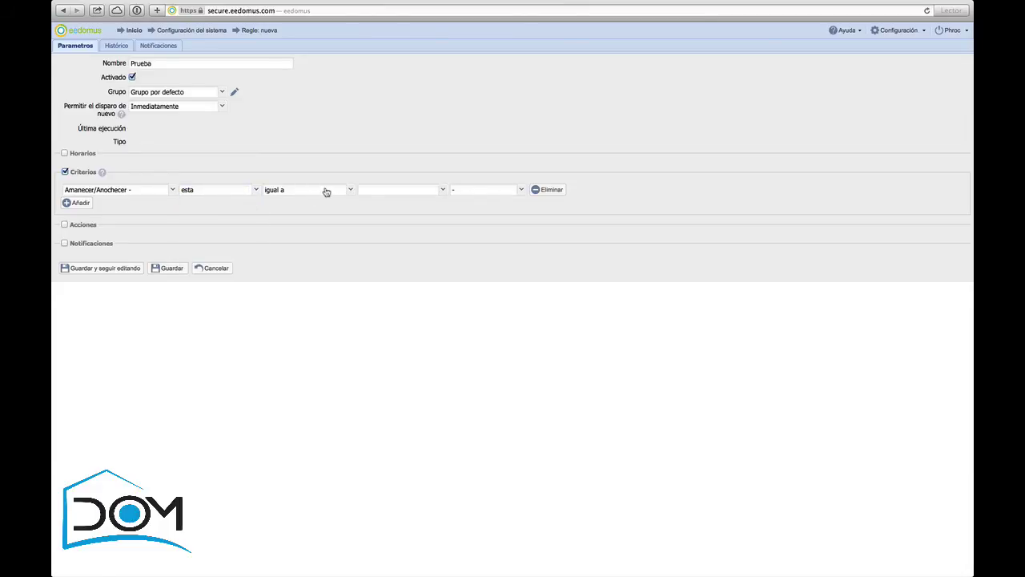
left_click(396, 197)
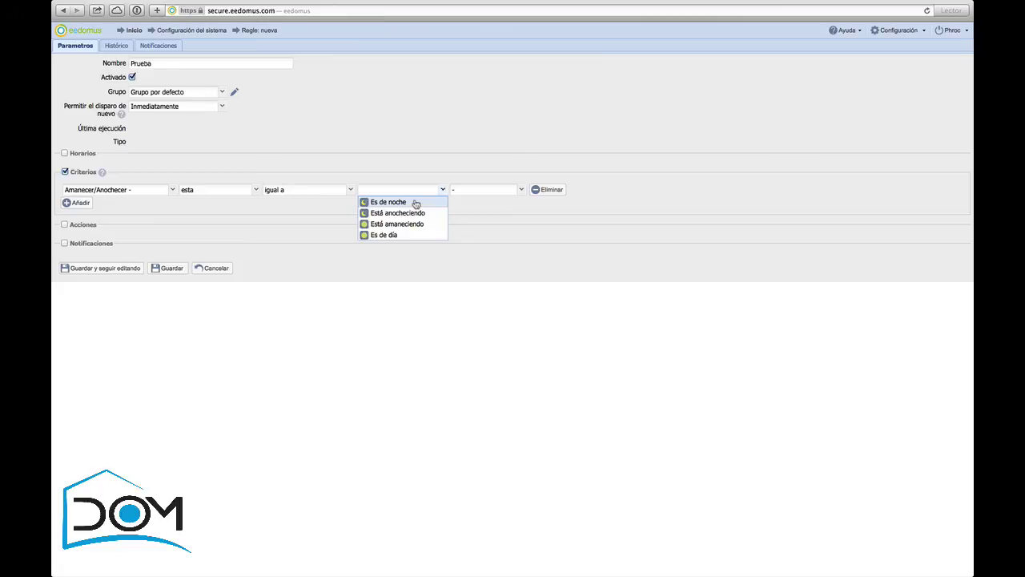
left_click(415, 203)
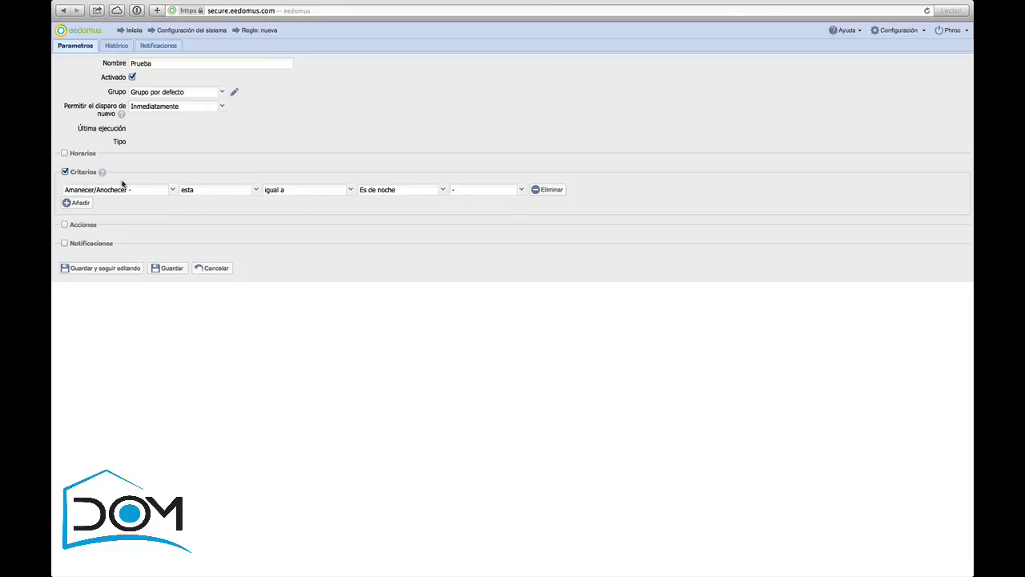
Step: Add a second criterion joined with Y, using Movimiento - Hall as its device
left_click(74, 202)
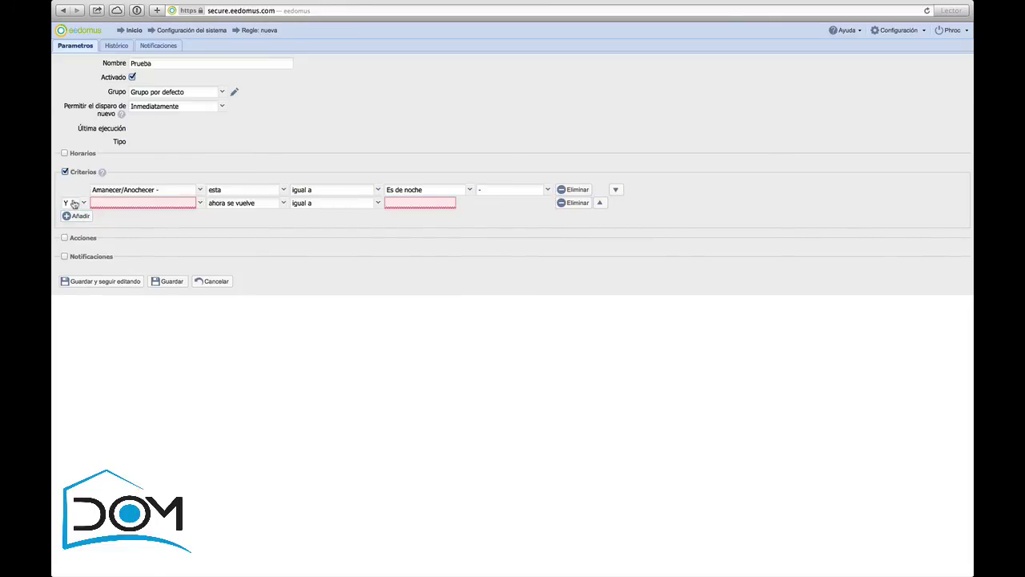
left_click(141, 205)
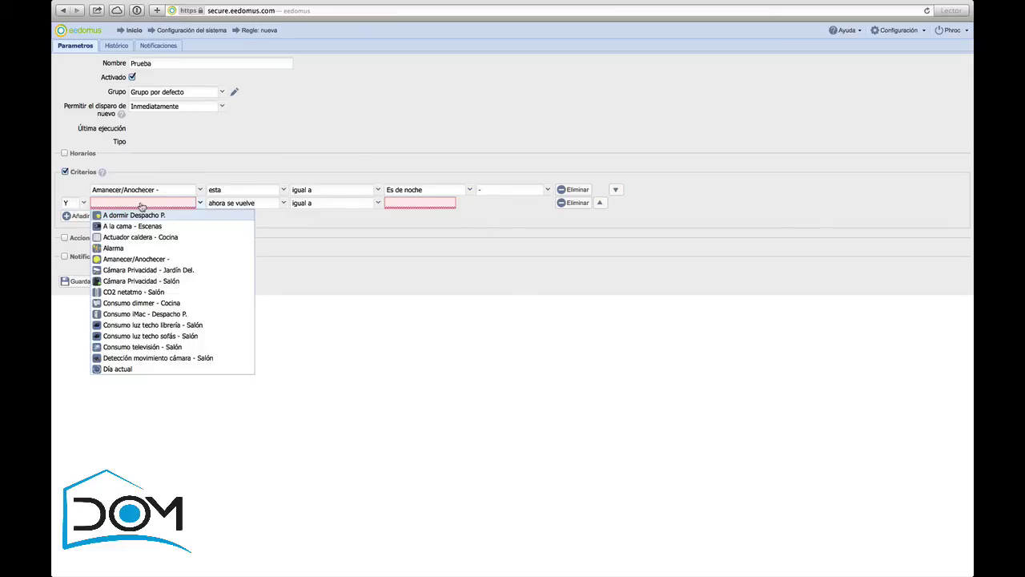
scroll(160, 309, "down", 5)
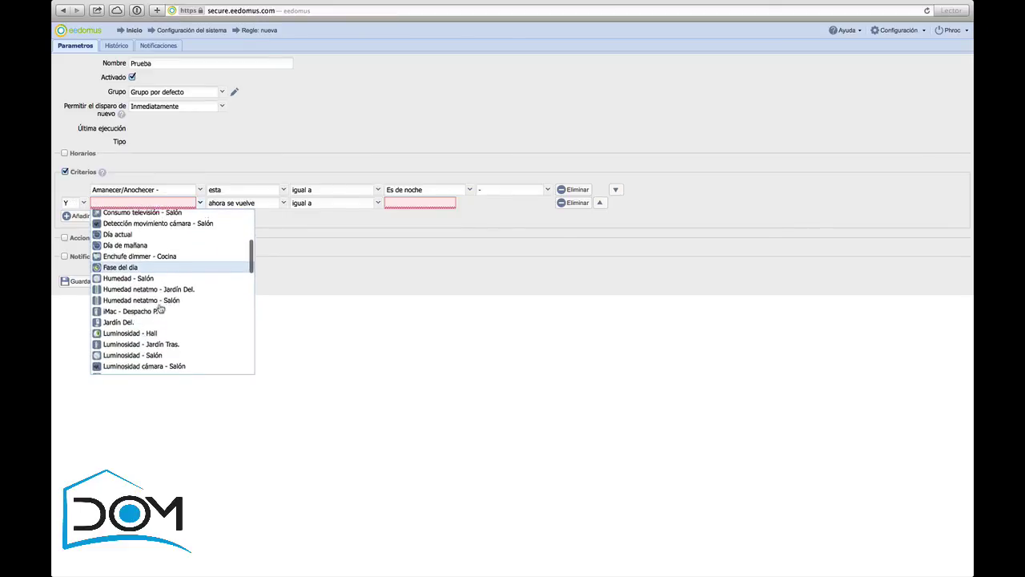
scroll(160, 308, "down", 5)
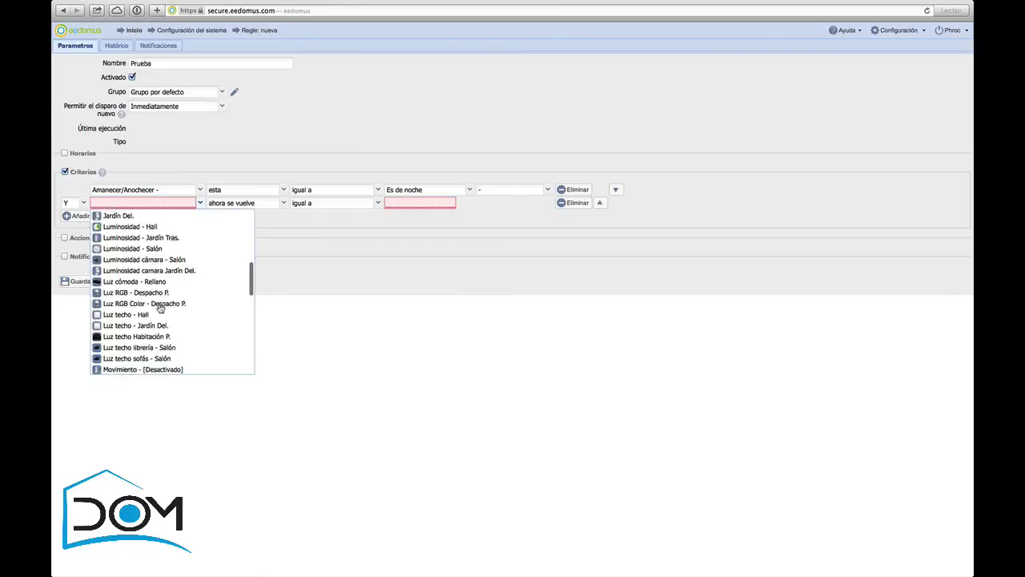
scroll(160, 309, "down", 3)
left_click(161, 294)
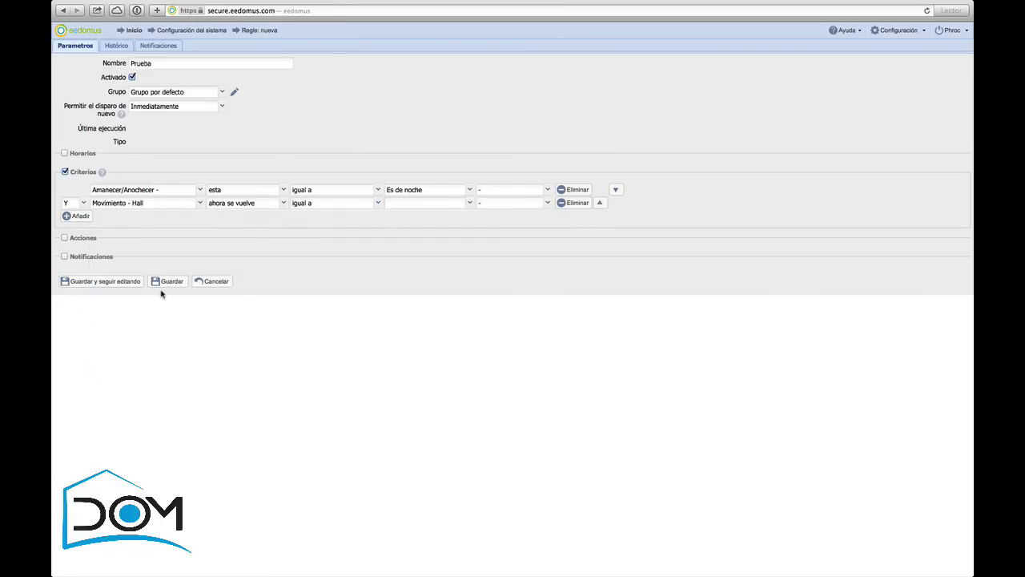
Step: Set the Movimiento - Hall criterion to esta, igual a, Movimiento
left_click(251, 205)
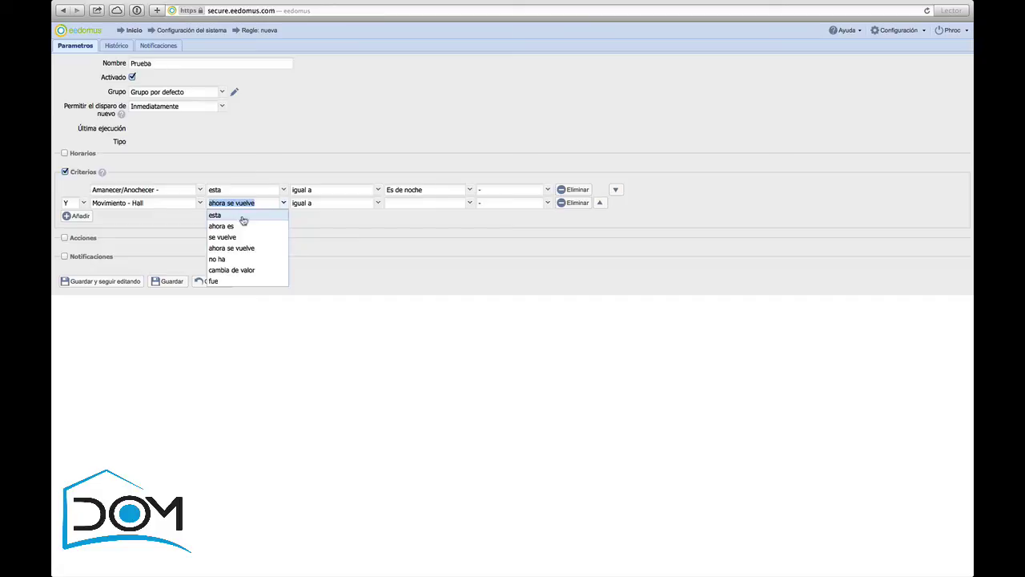
left_click(244, 216)
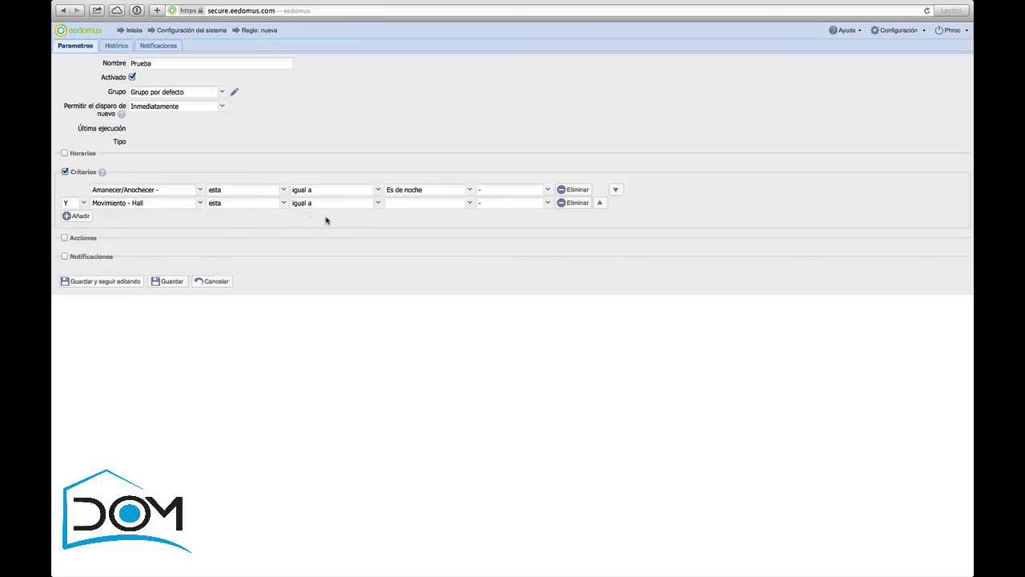
left_click(218, 204)
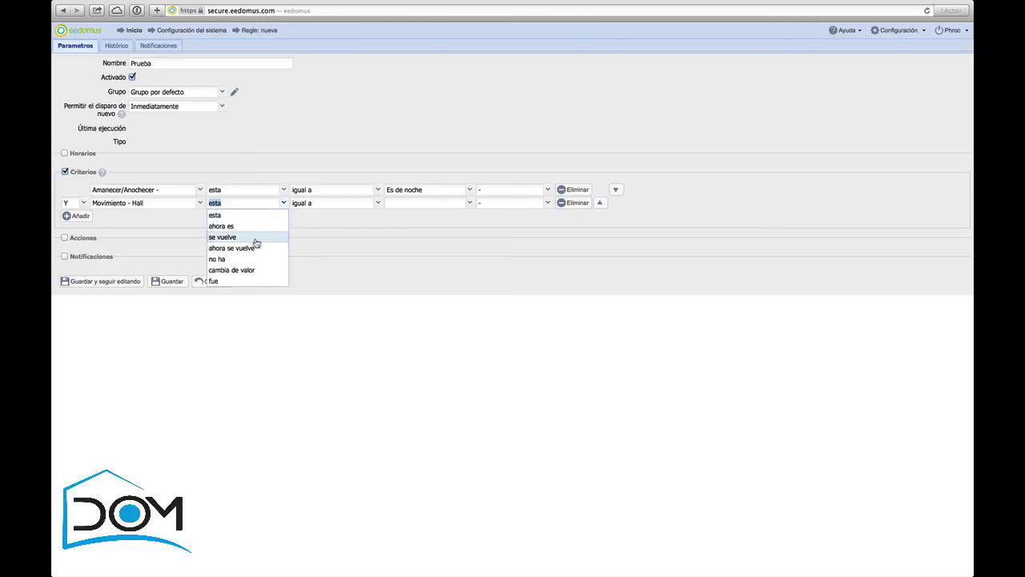
left_click(421, 211)
left_click(428, 204)
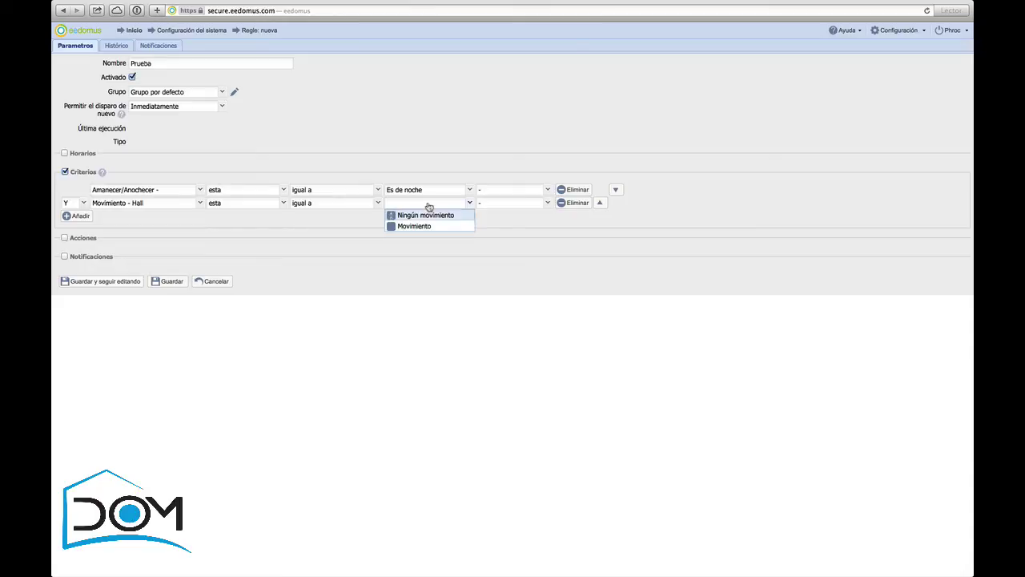
left_click(417, 226)
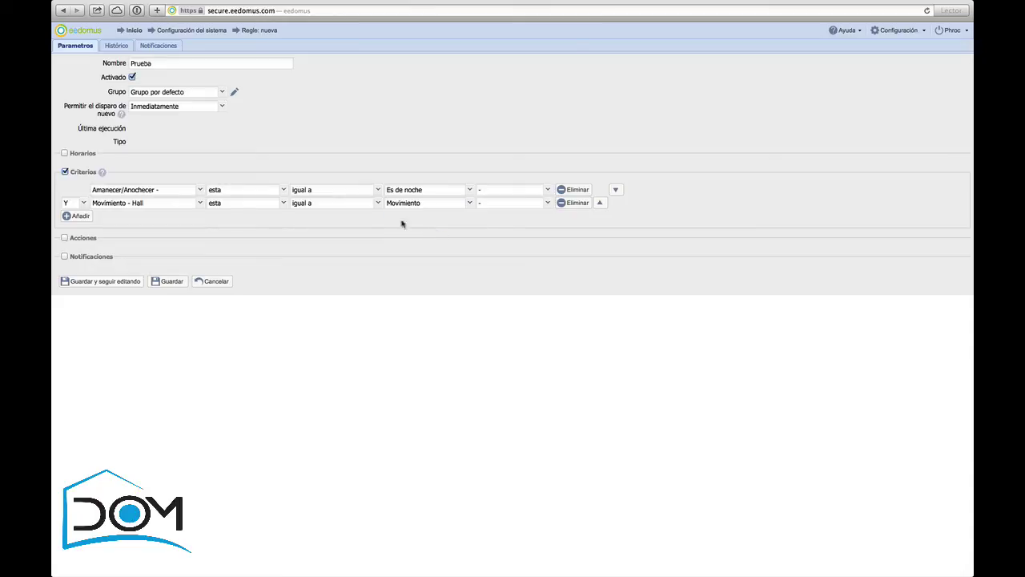
Step: Enable the rule's actions and set the first one to Luz techo - Hall, Encendida
left_click(63, 238)
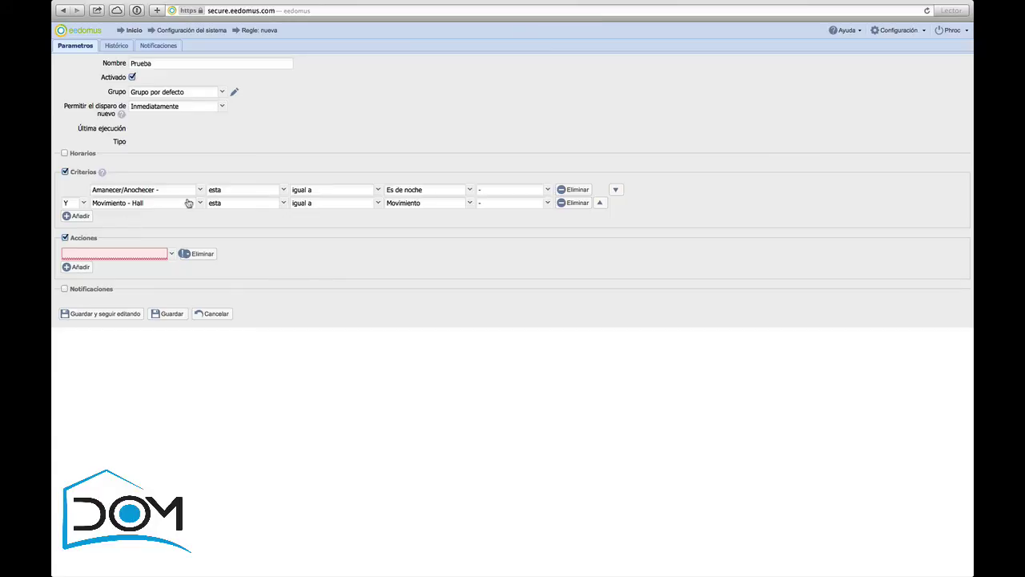
left_click(112, 256)
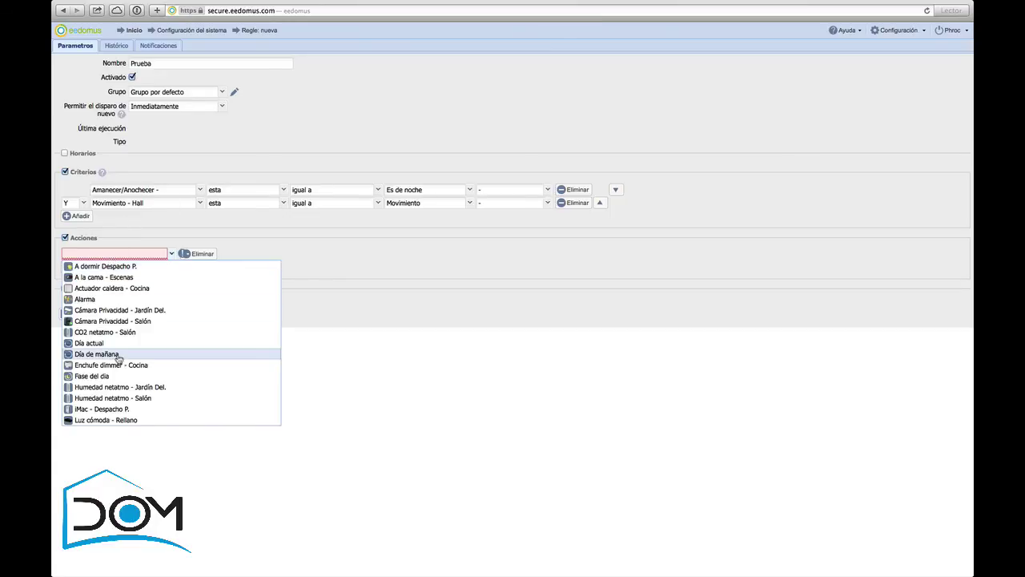
scroll(120, 352, "down", 5)
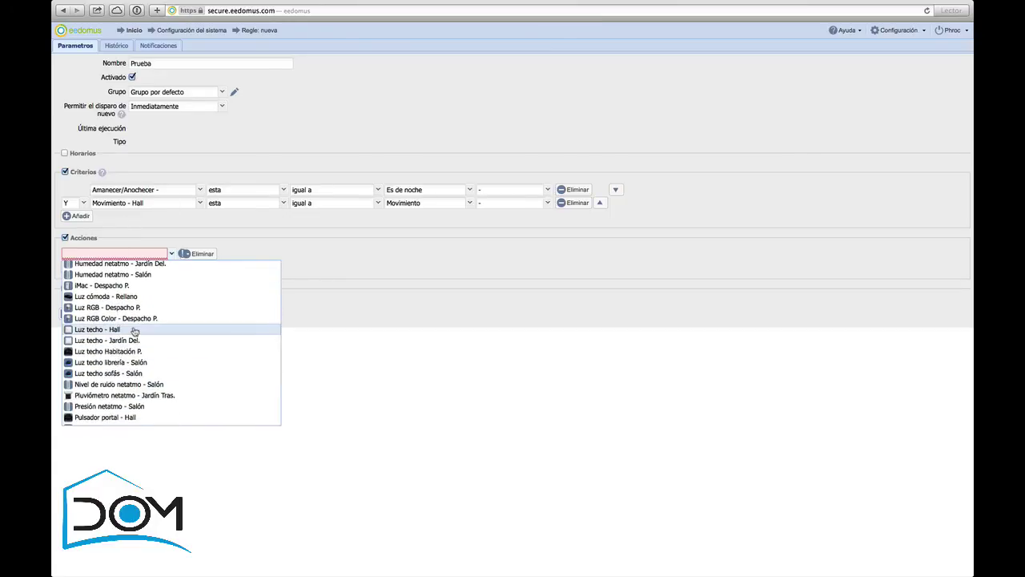
left_click(134, 330)
left_click(250, 257)
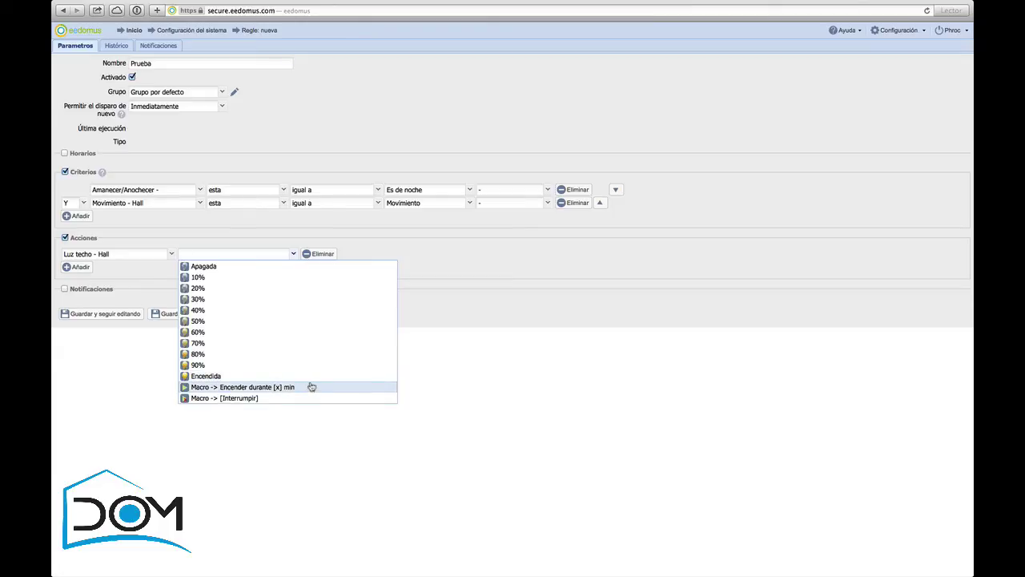
left_click(232, 376)
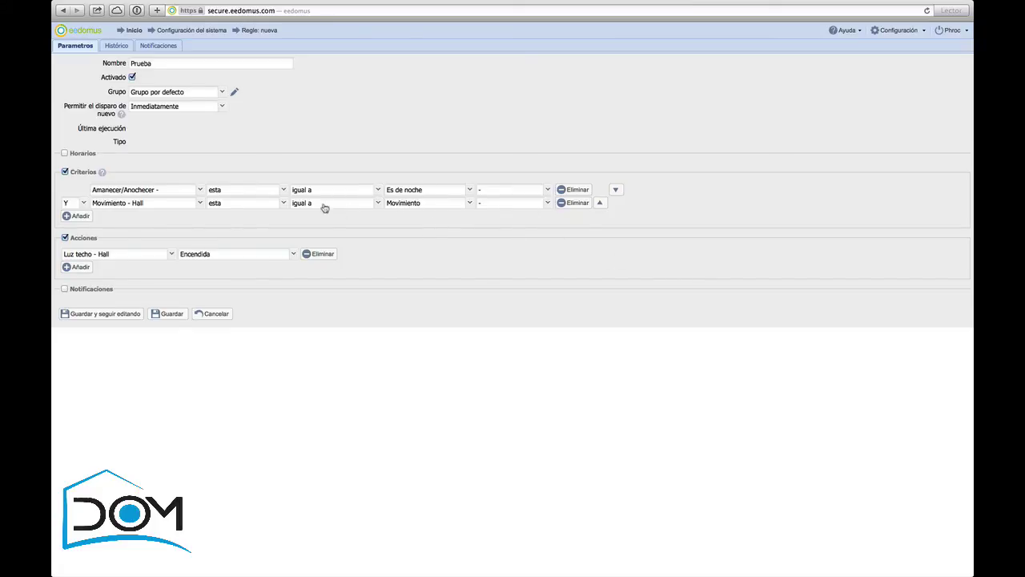
Step: Remove the Amanecer/Anochecer criterion, assign the rule to the group Reglas activas de noche, and save it
mouse_move(94, 211)
left_click(577, 192)
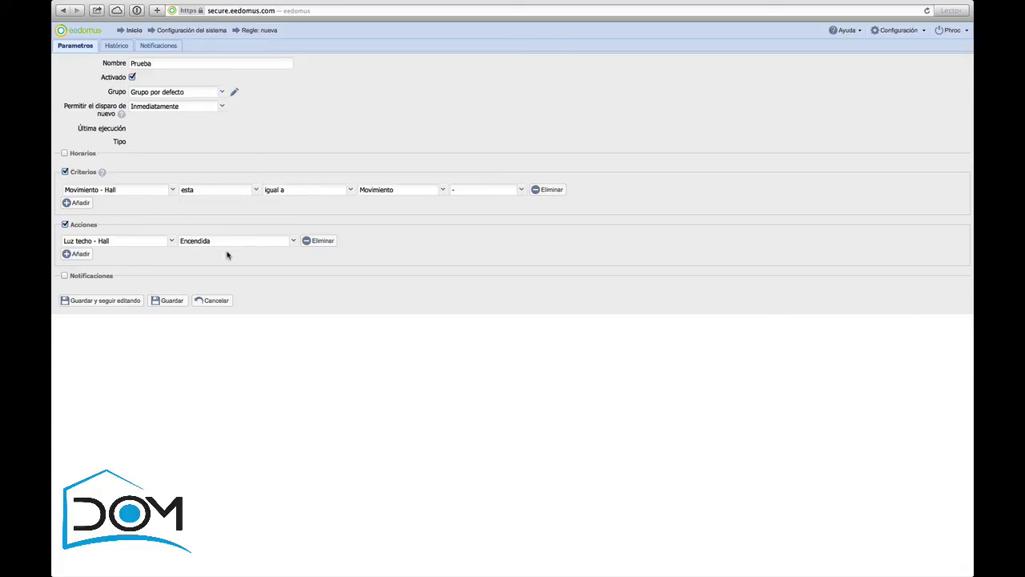
left_click(220, 93)
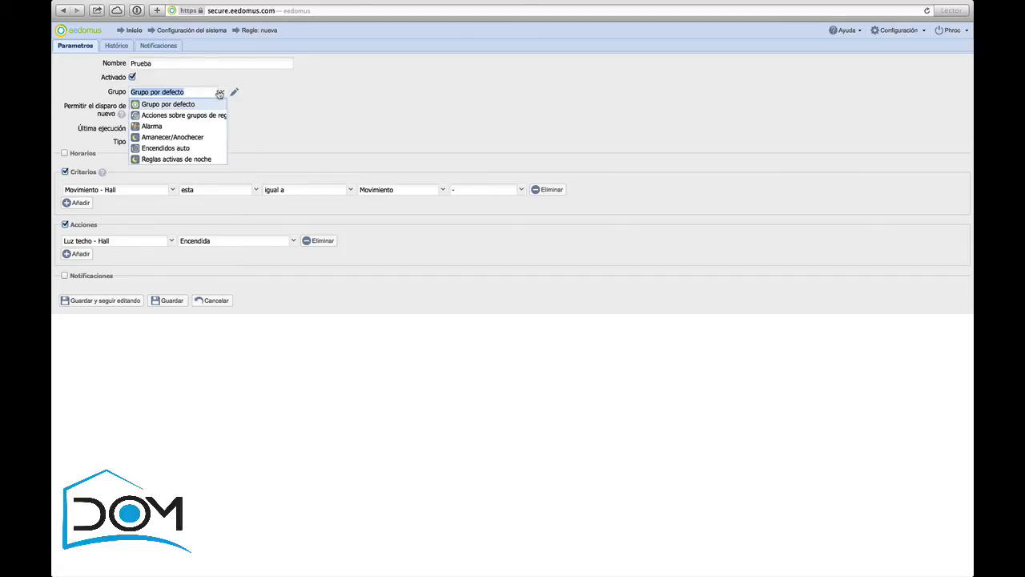
left_click(200, 160)
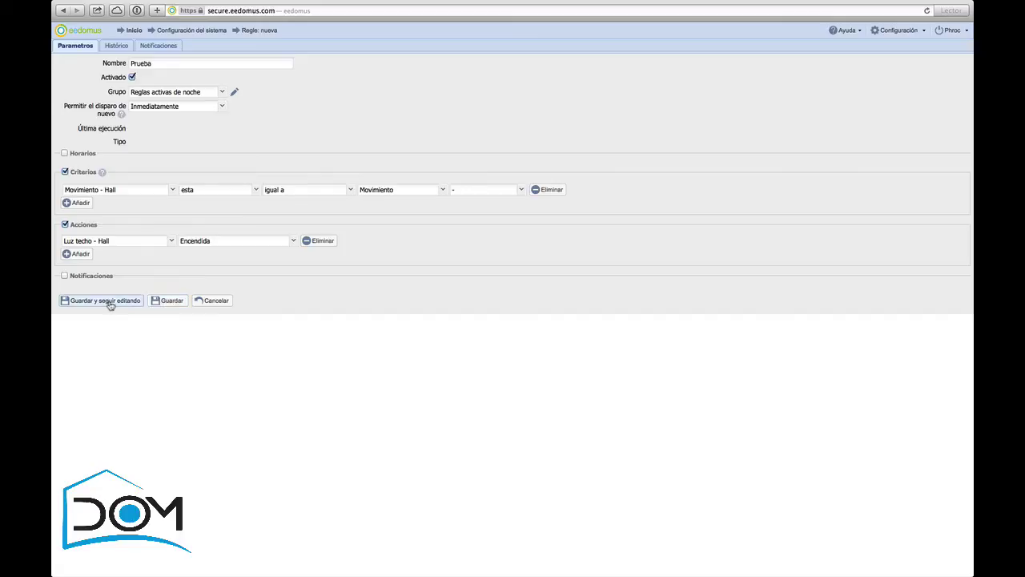
left_click(173, 304)
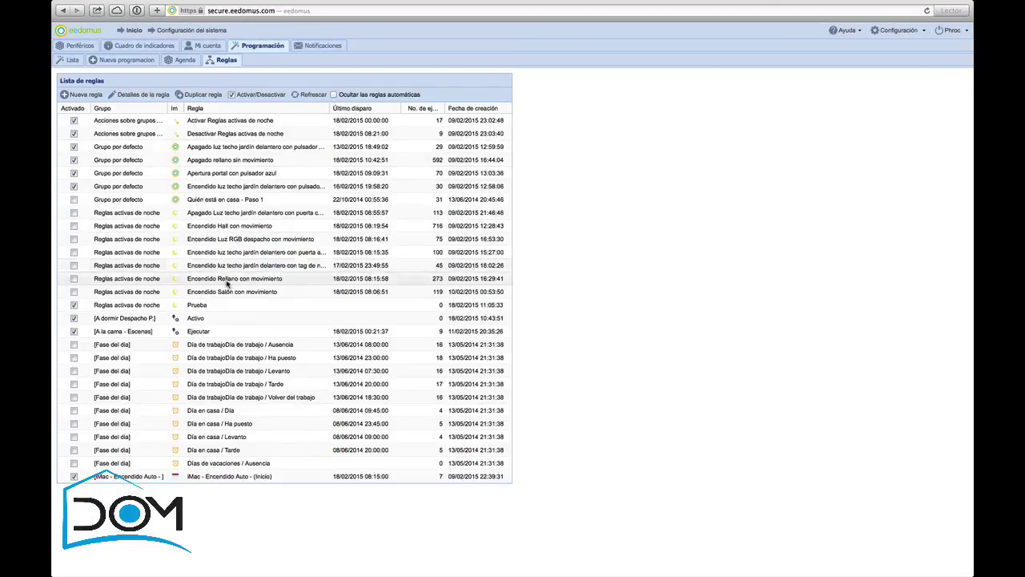
Step: Review the saved Prueba rule and the available states of Reglas activas de noche in the Programación room
double_click(203, 307)
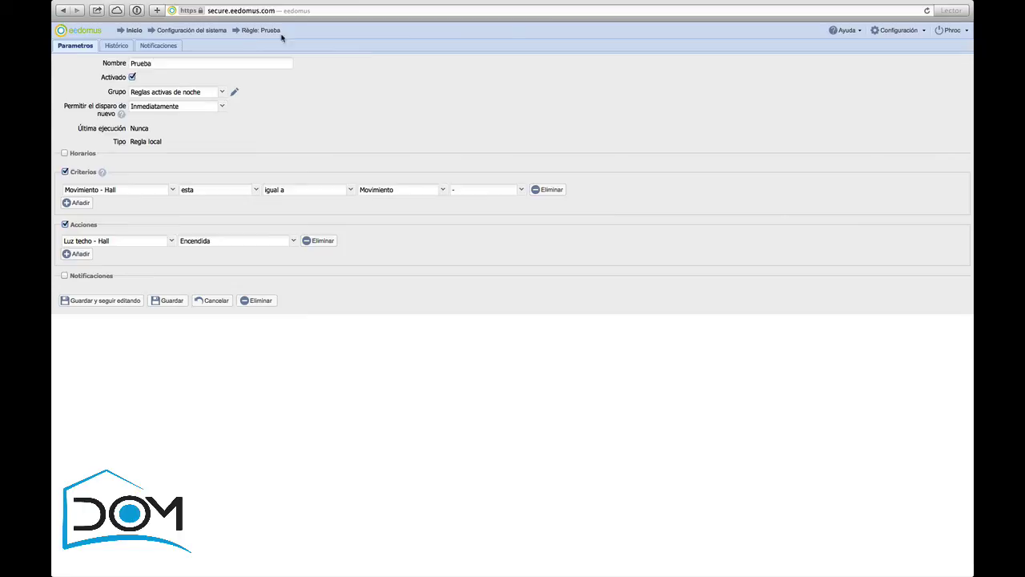
left_click(122, 34)
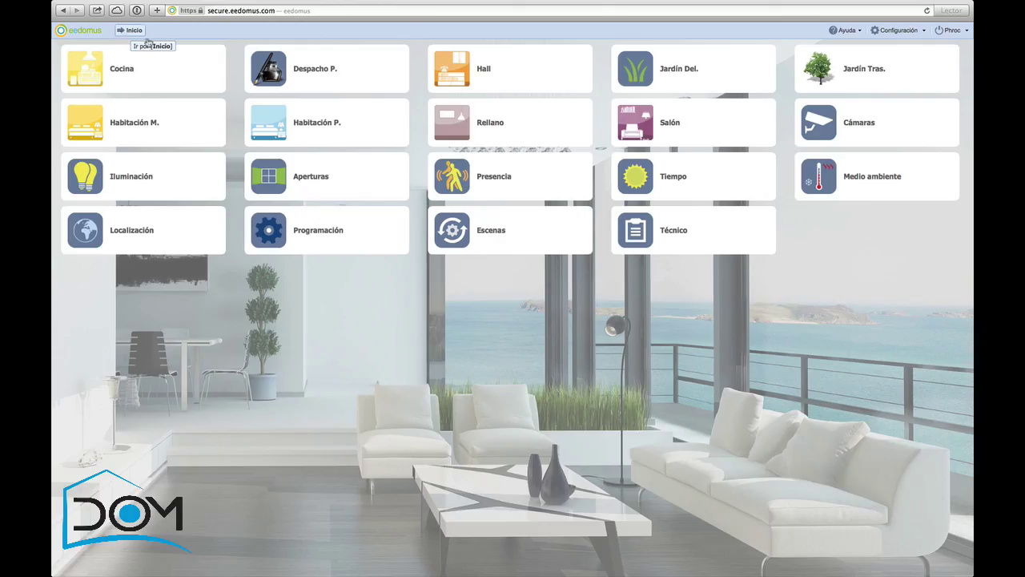
left_click(275, 233)
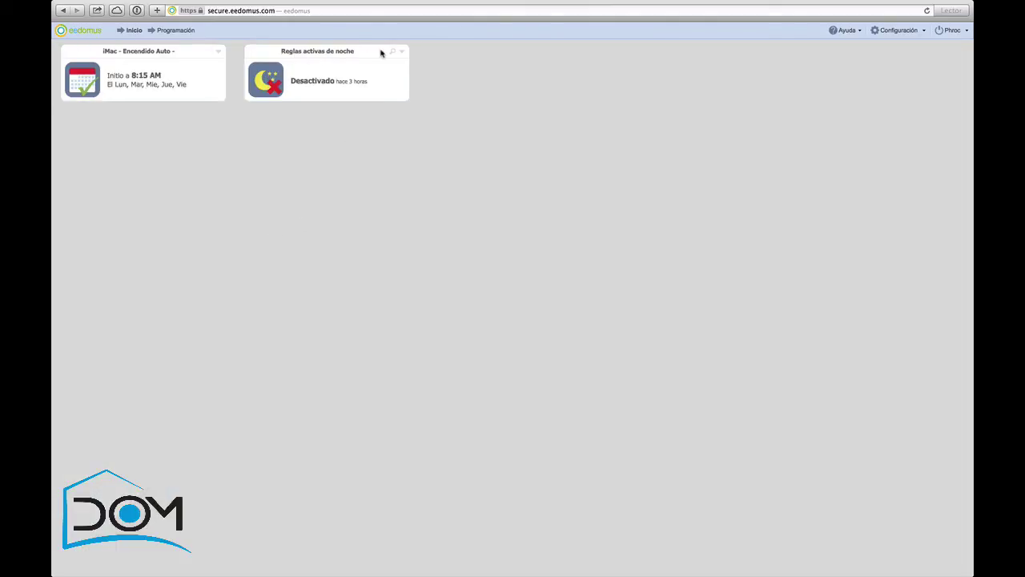
left_click(273, 88)
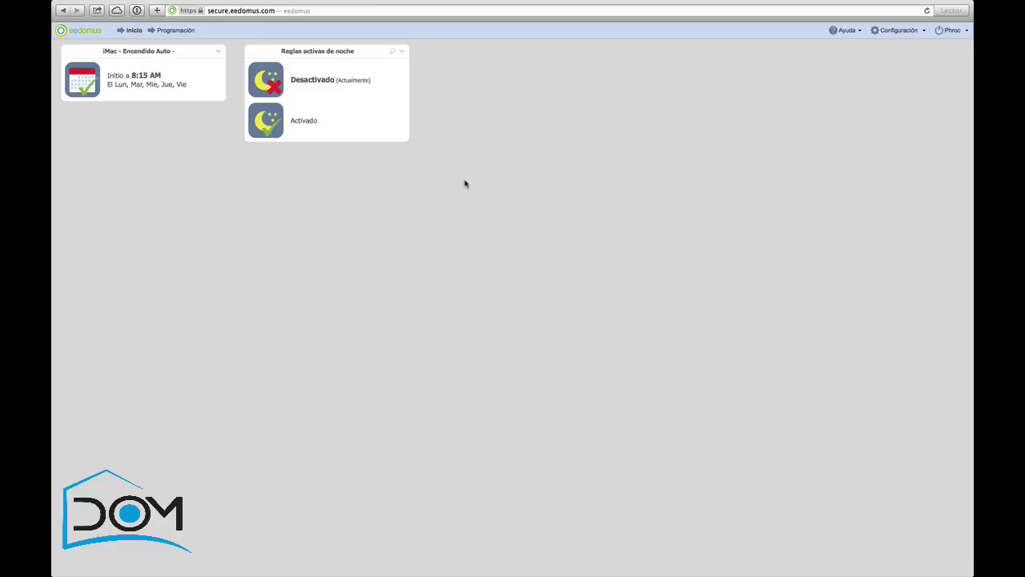
left_click(132, 31)
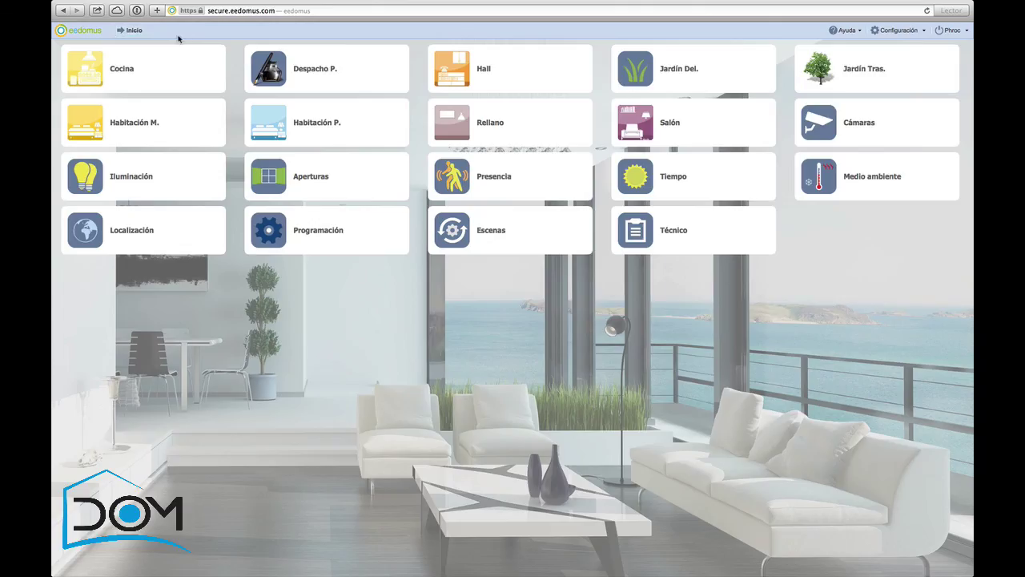
Step: Examine the criteria and actions of the rule Activar Reglas activas de noche, closing it without changes
left_click(897, 29)
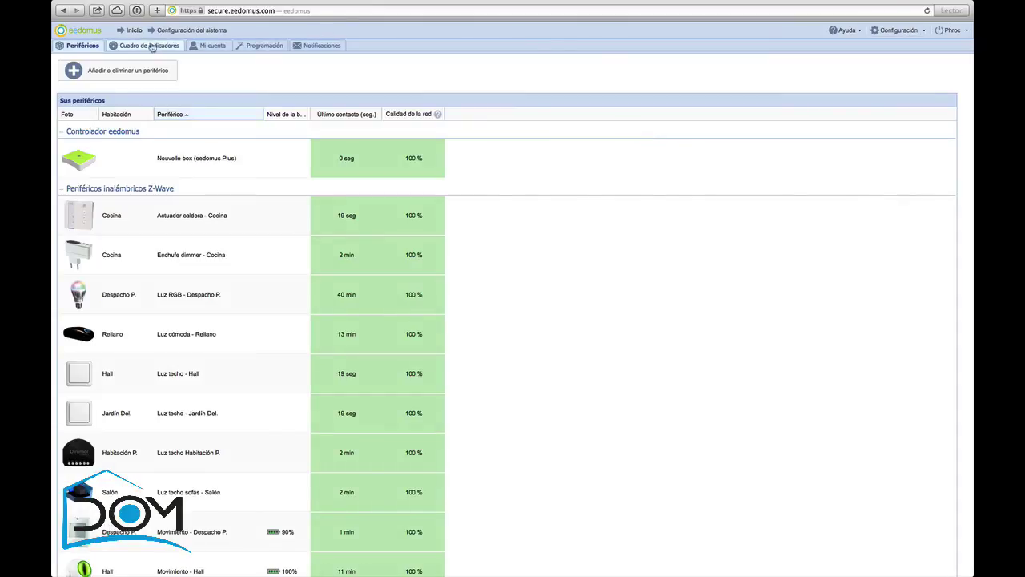
left_click(265, 45)
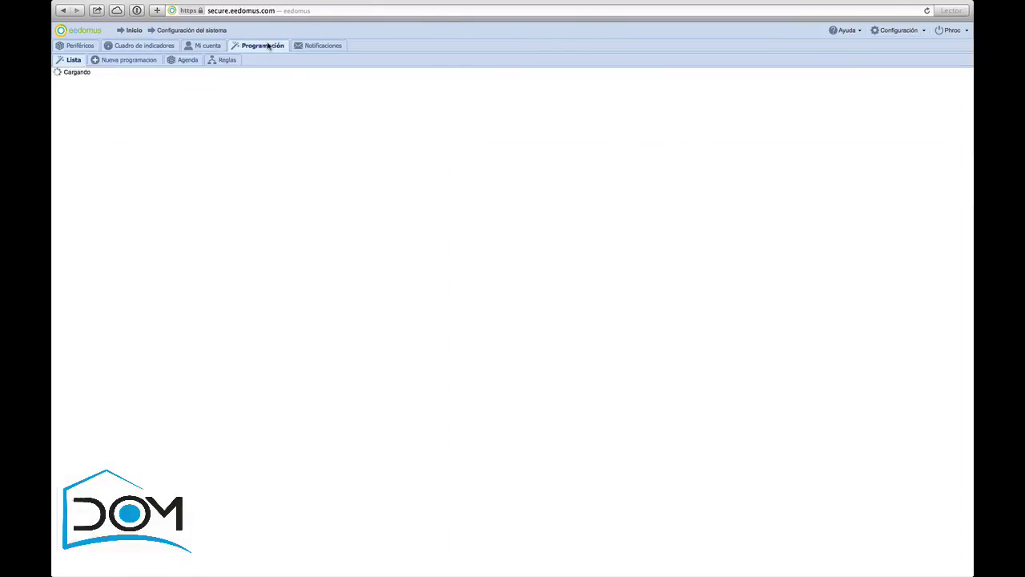
left_click(227, 61)
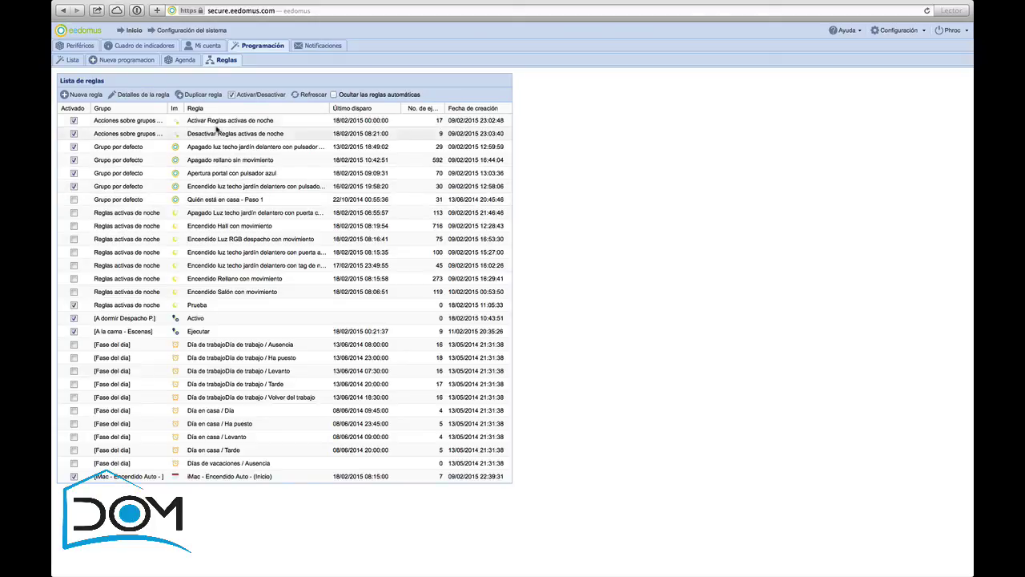
double_click(228, 121)
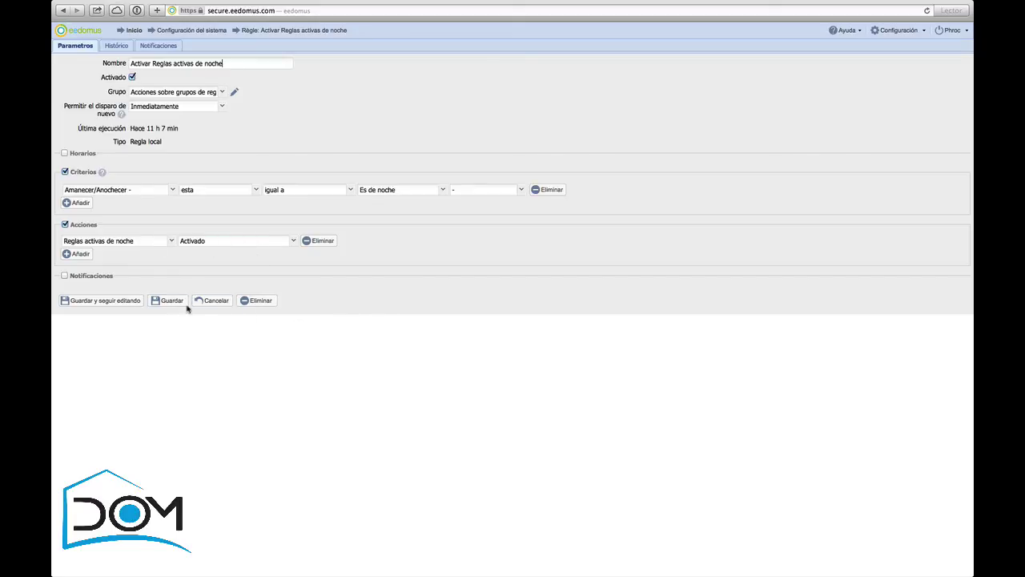
left_click(221, 300)
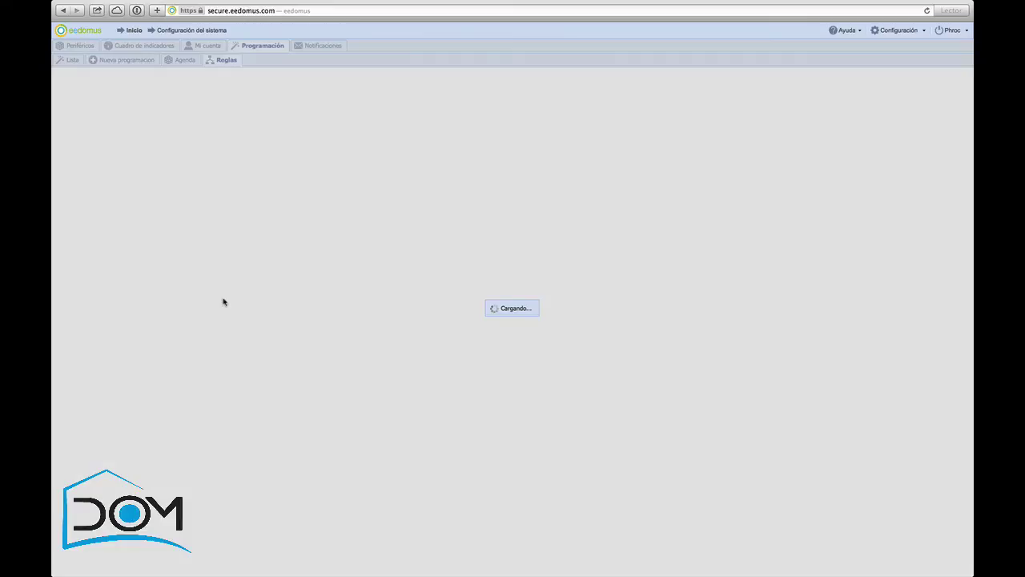
Step: Check the Reglas activas de noche control in the Programación room again and return to the home overview
left_click(126, 31)
left_click(277, 239)
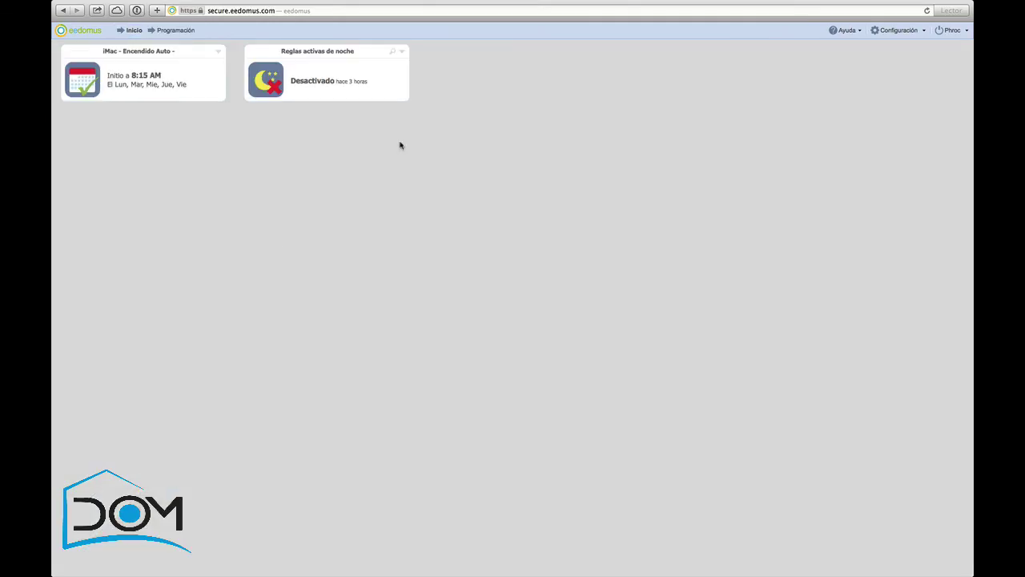
left_click(269, 81)
left_click(134, 32)
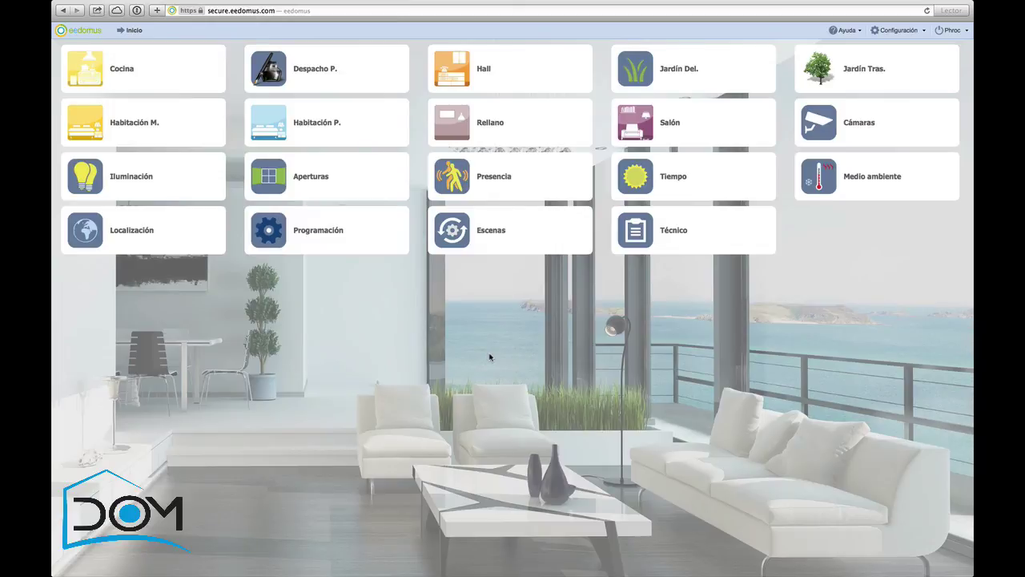
Step: Look through the predefined programming types offered by the configuration wizard for a new programming, then return to the home overview
left_click(905, 32)
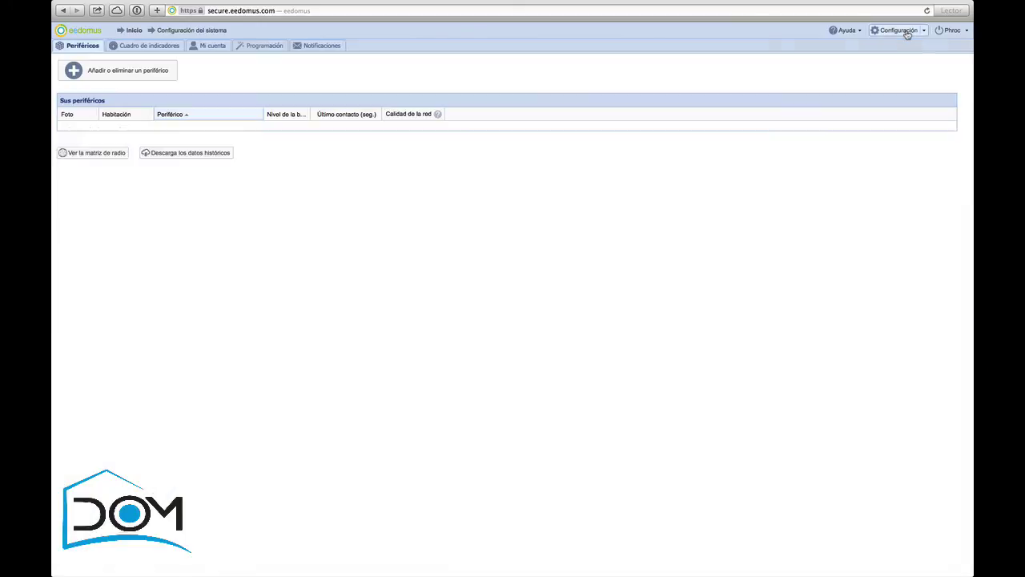
left_click(266, 45)
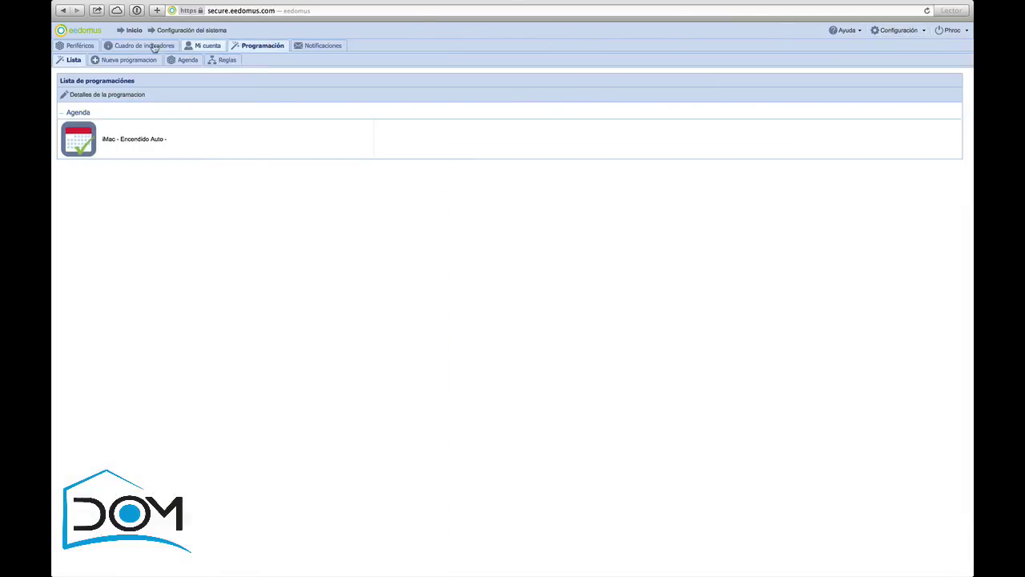
left_click(116, 61)
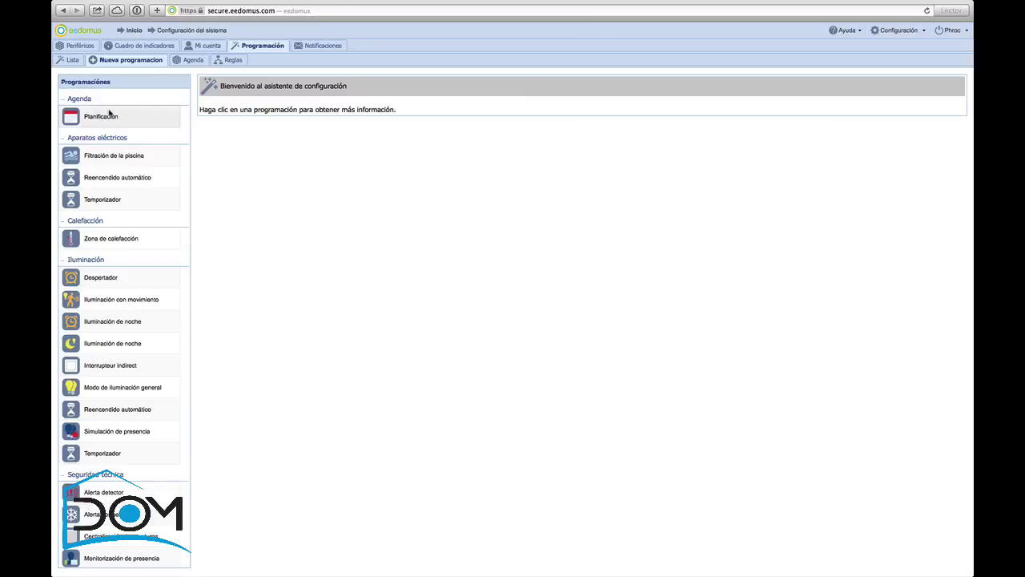
scroll(109, 115, "down", 1)
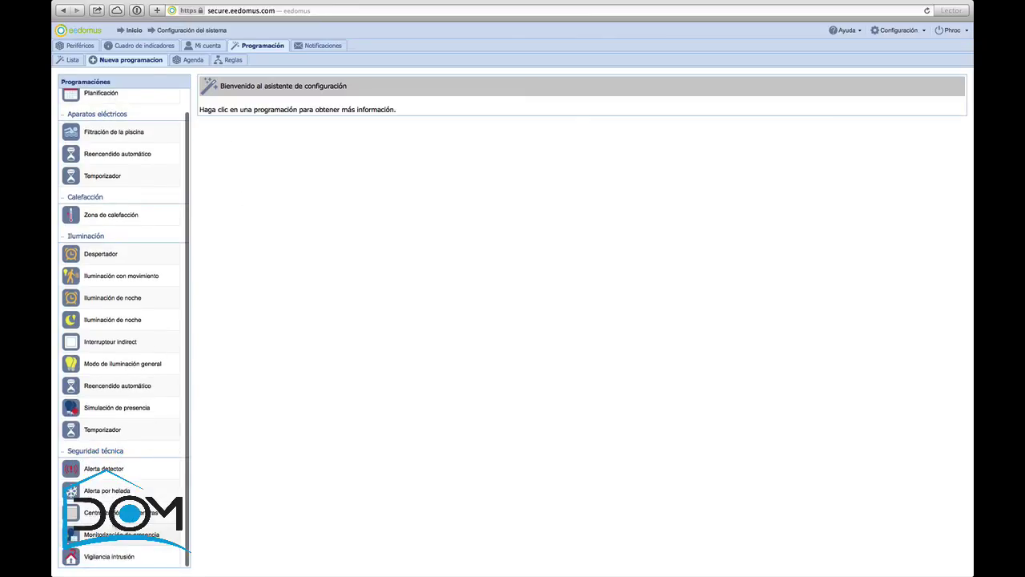
scroll(130, 383, "up", 1)
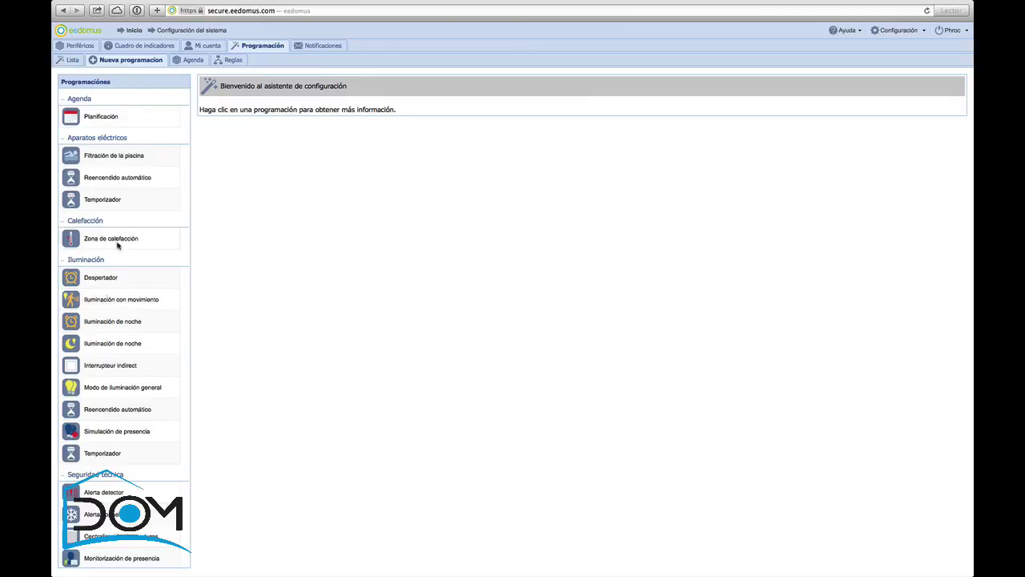
scroll(96, 369, "down", 1)
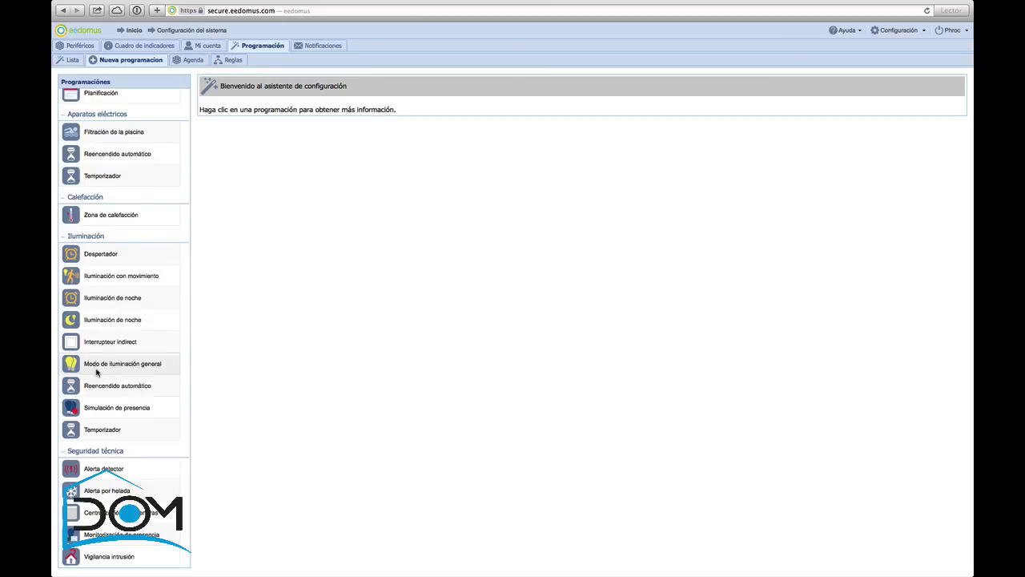
scroll(114, 303, "up", 1)
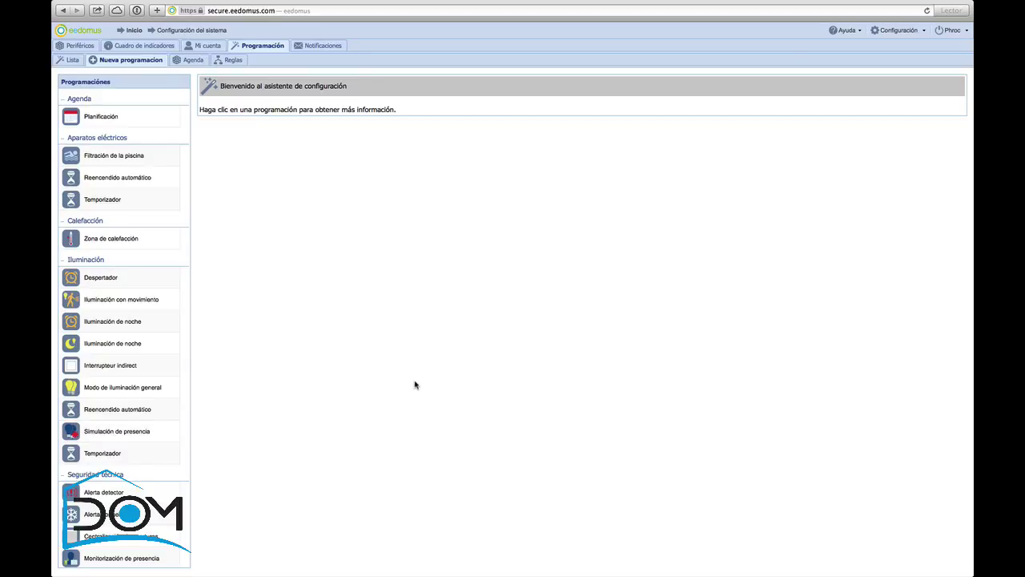
left_click(133, 30)
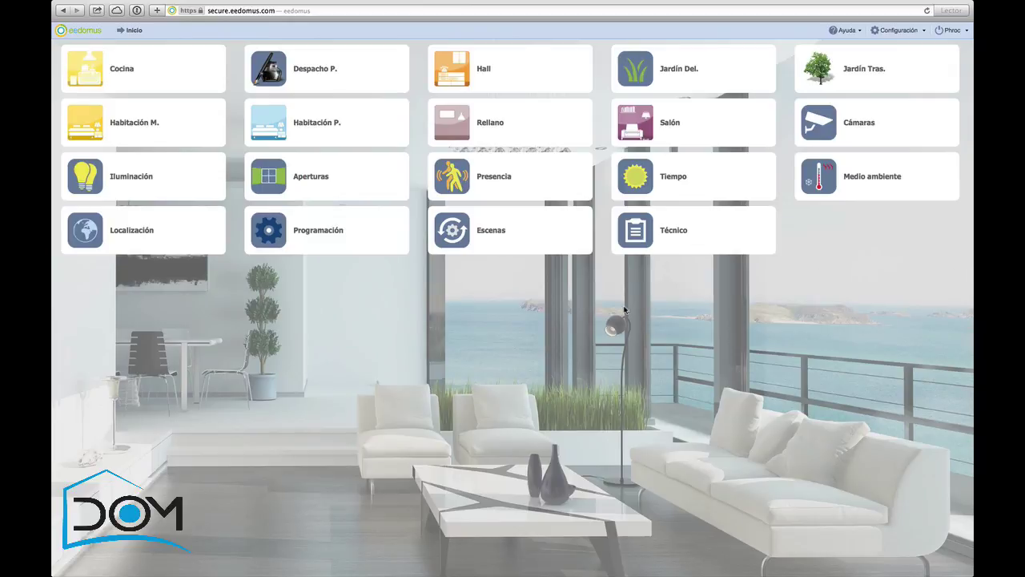
Step: Show the description of the Escena programming element among the other peripheral types that can be added
left_click(898, 30)
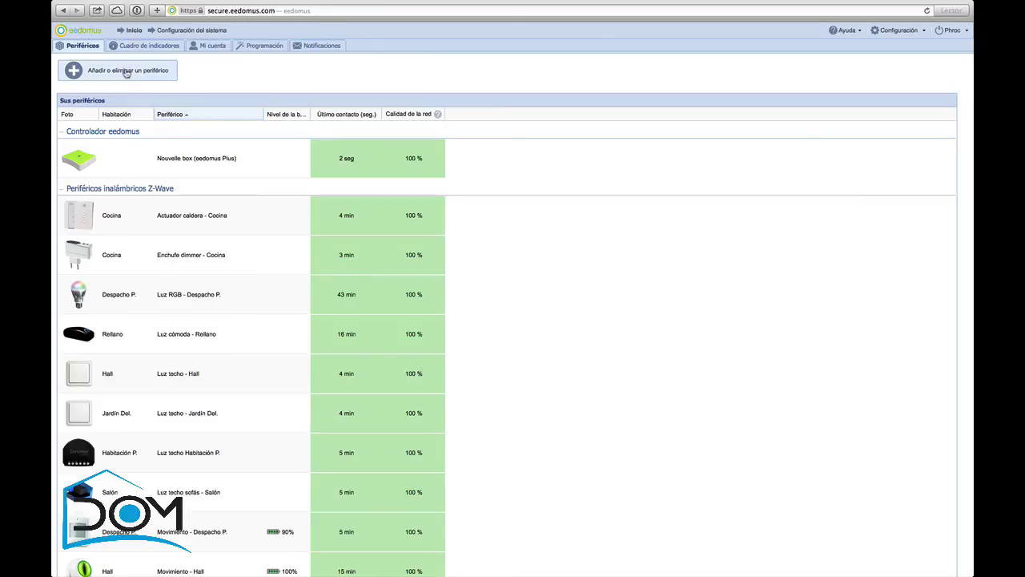
left_click(126, 74)
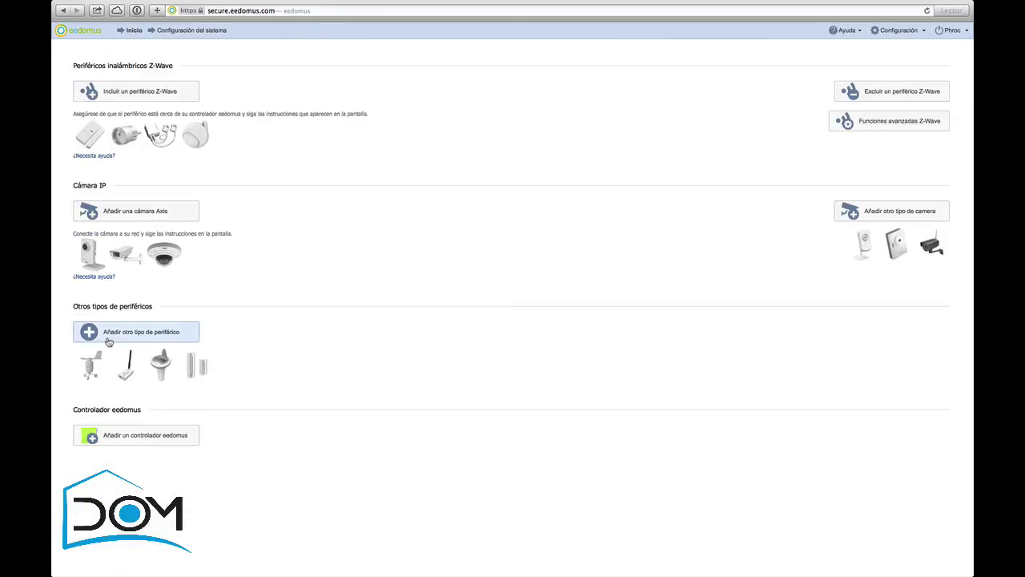
left_click(109, 336)
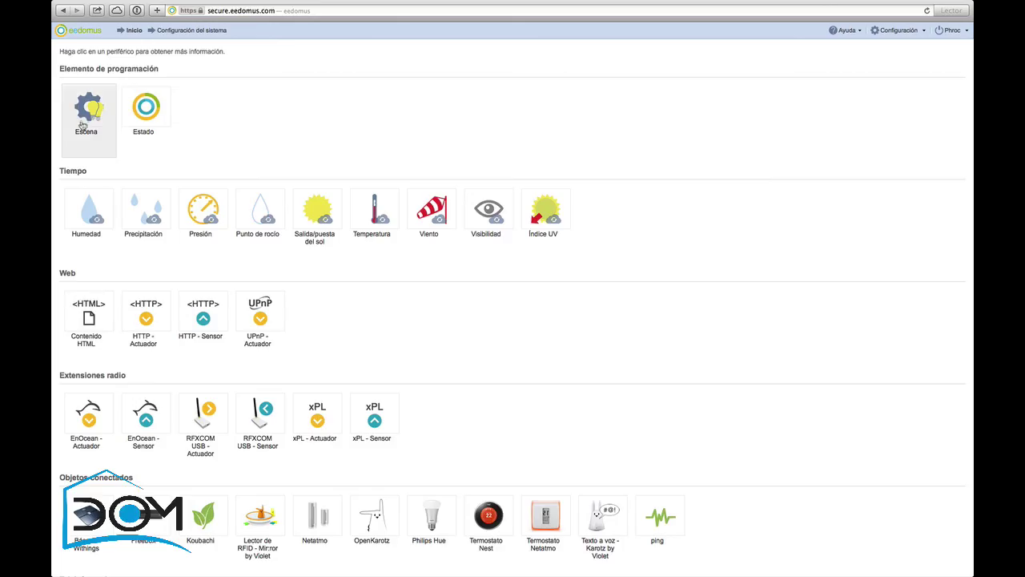
left_click(83, 124)
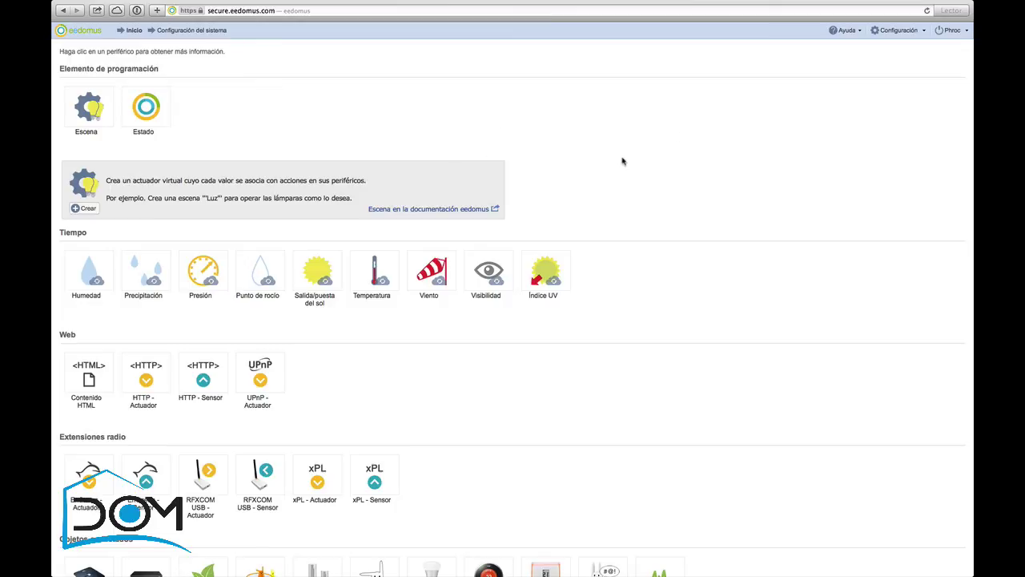
Step: Return to the system configuration and display the list of existing programmings
left_click(901, 28)
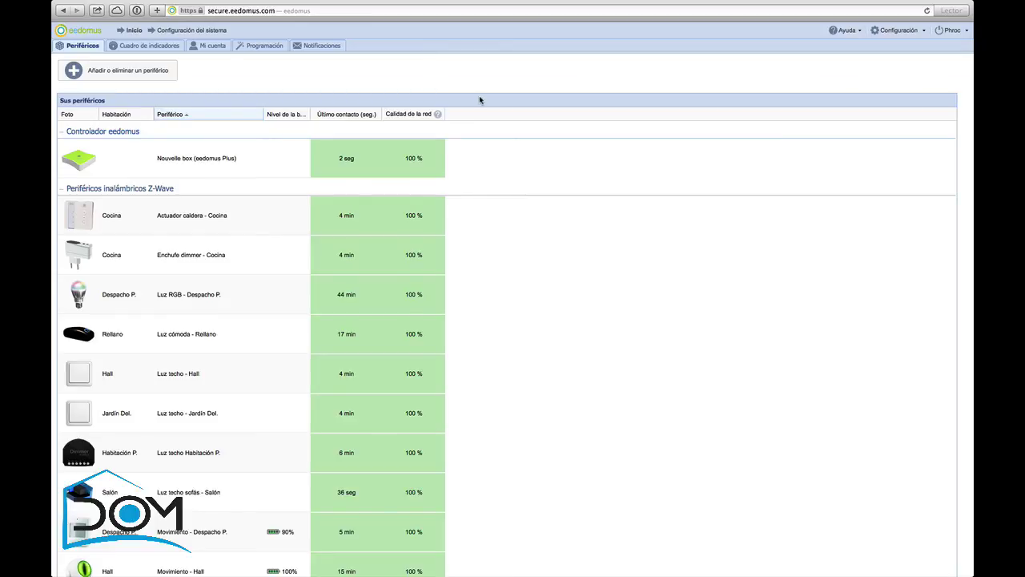
left_click(897, 32)
left_click(264, 45)
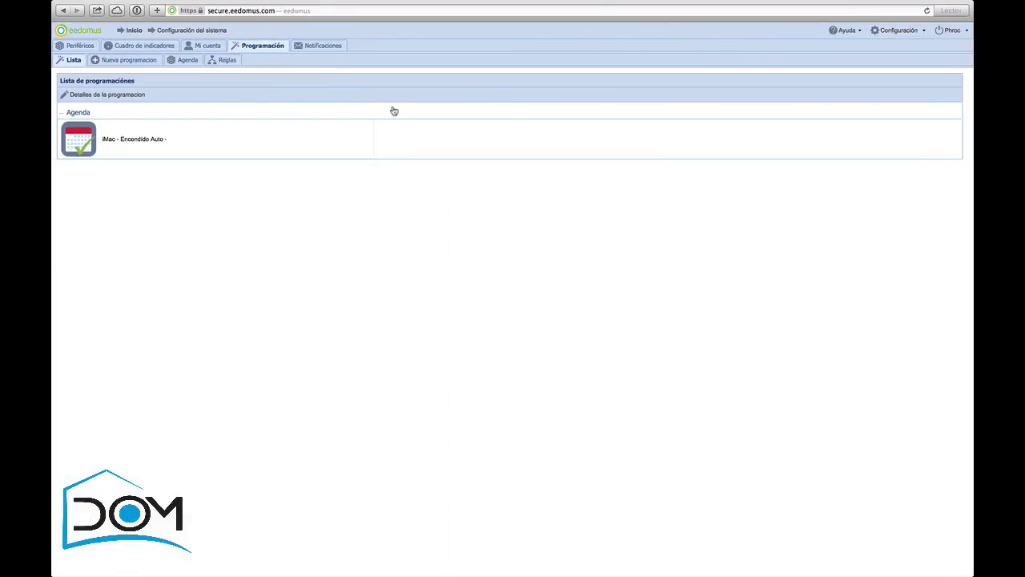
Step: Show the blank form for creating a new rule, then go back to the list of rules without saving one
left_click(225, 60)
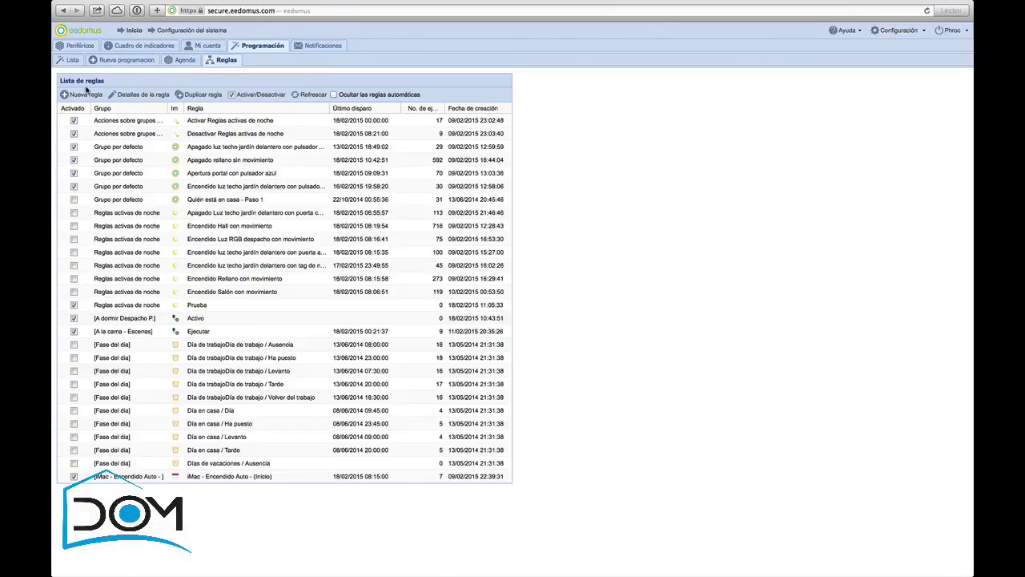
left_click(85, 94)
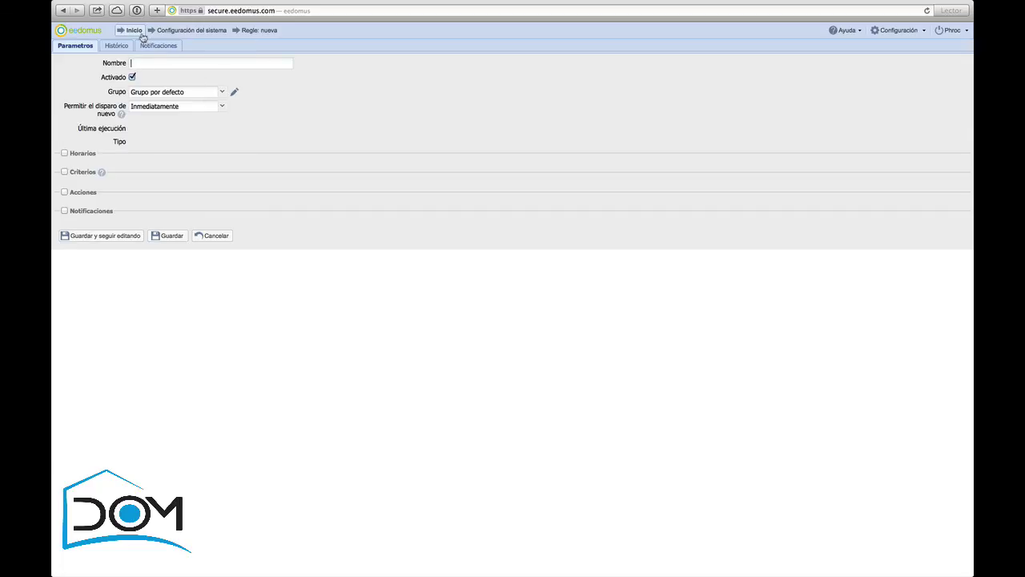
left_click(212, 31)
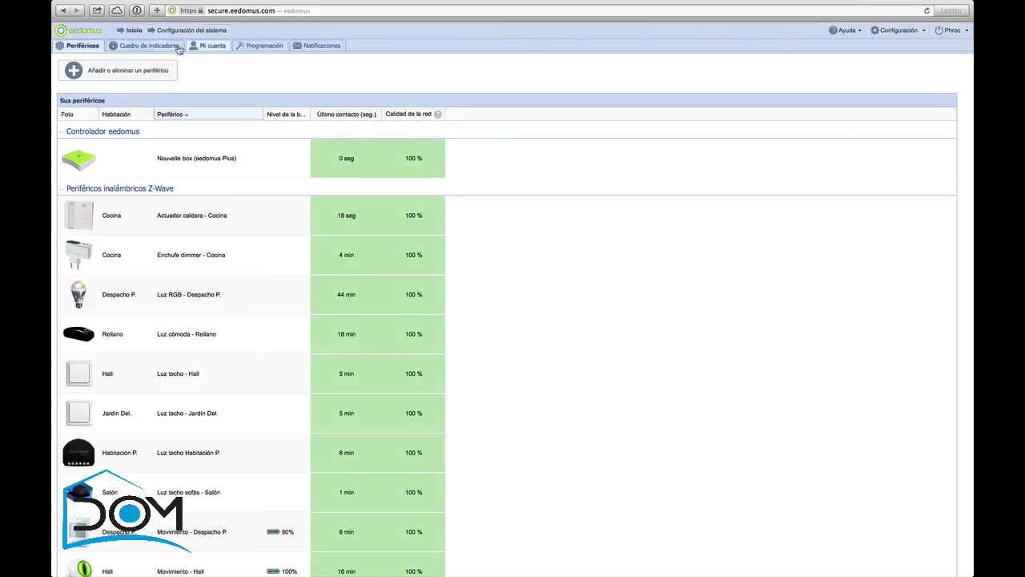
left_click(260, 49)
left_click(223, 60)
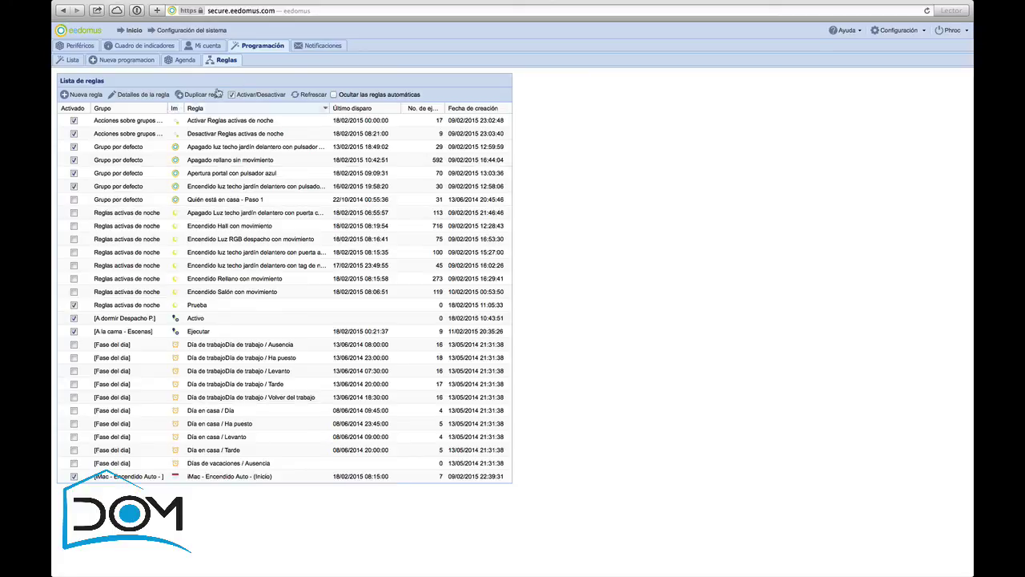
Step: Show the available states of the Reglas activas de noche control in the Programación room, then return to the home overview
left_click(131, 30)
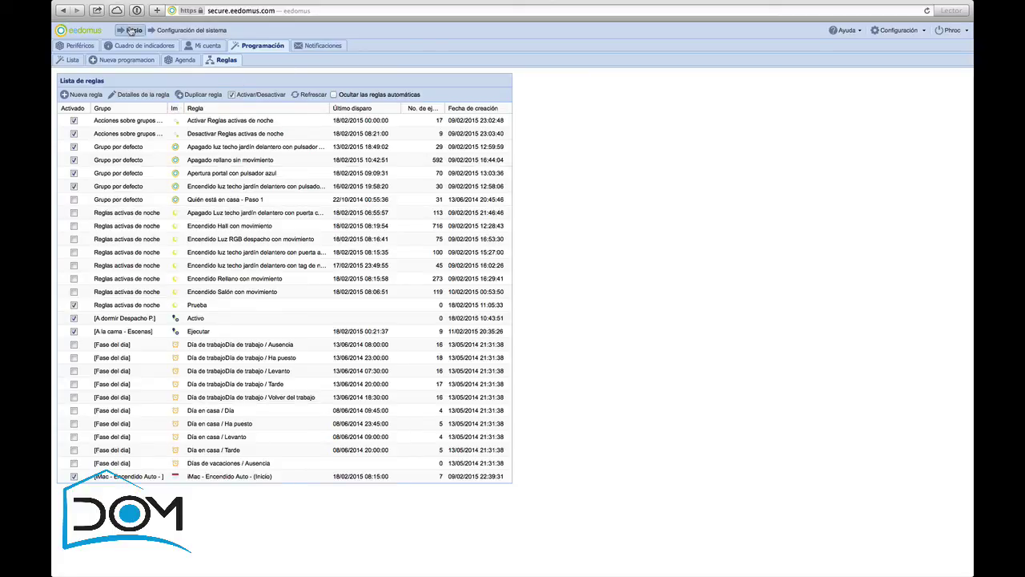
left_click(268, 232)
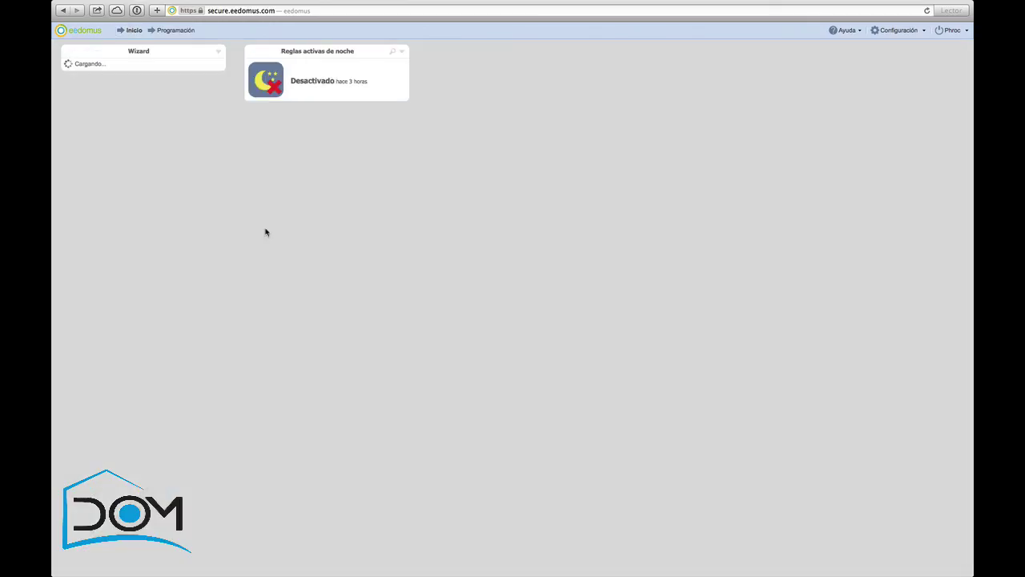
left_click(271, 77)
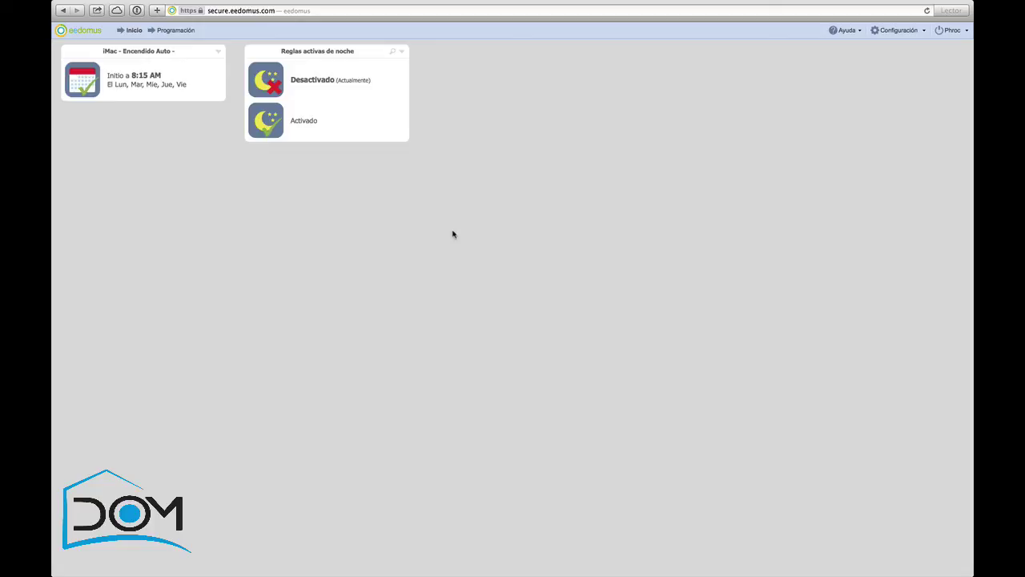
left_click(133, 29)
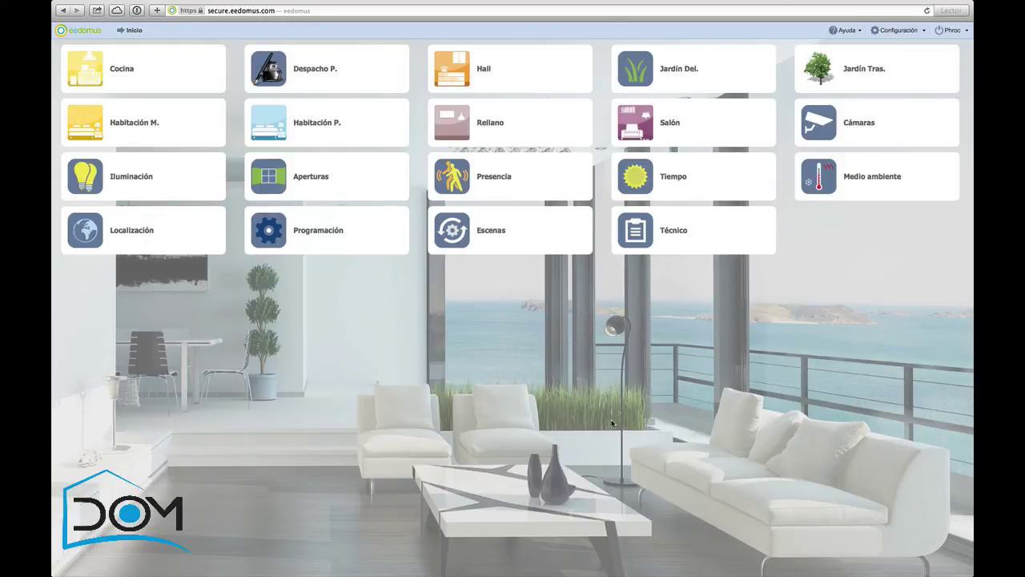